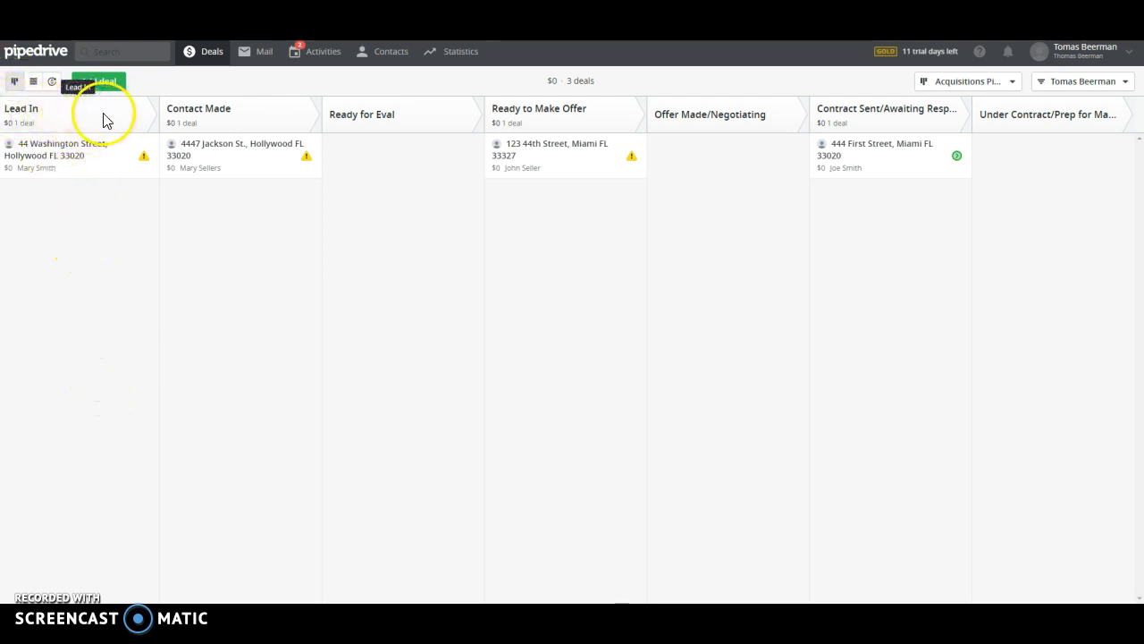
{"action": "left_click", "coordinate": [45, 154]}
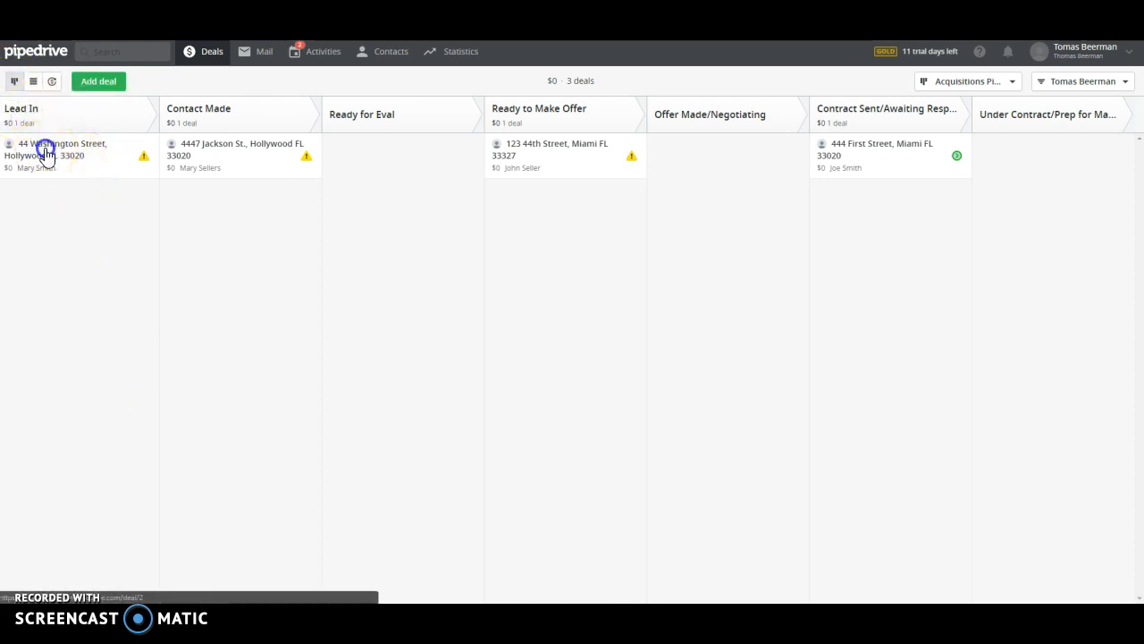
{"action": "left_click", "coordinate": [188, 48]}
{"action": "left_click_drag", "start_coordinate": [41, 141], "coordinate": [67, 168]}
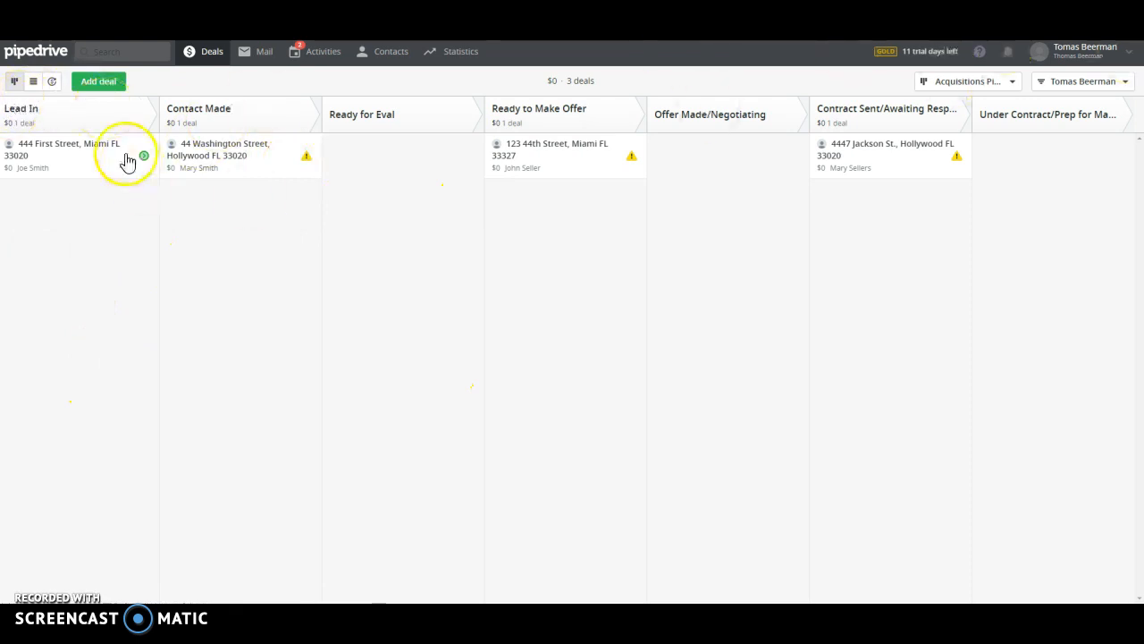
{"action": "left_click", "coordinate": [71, 161]}
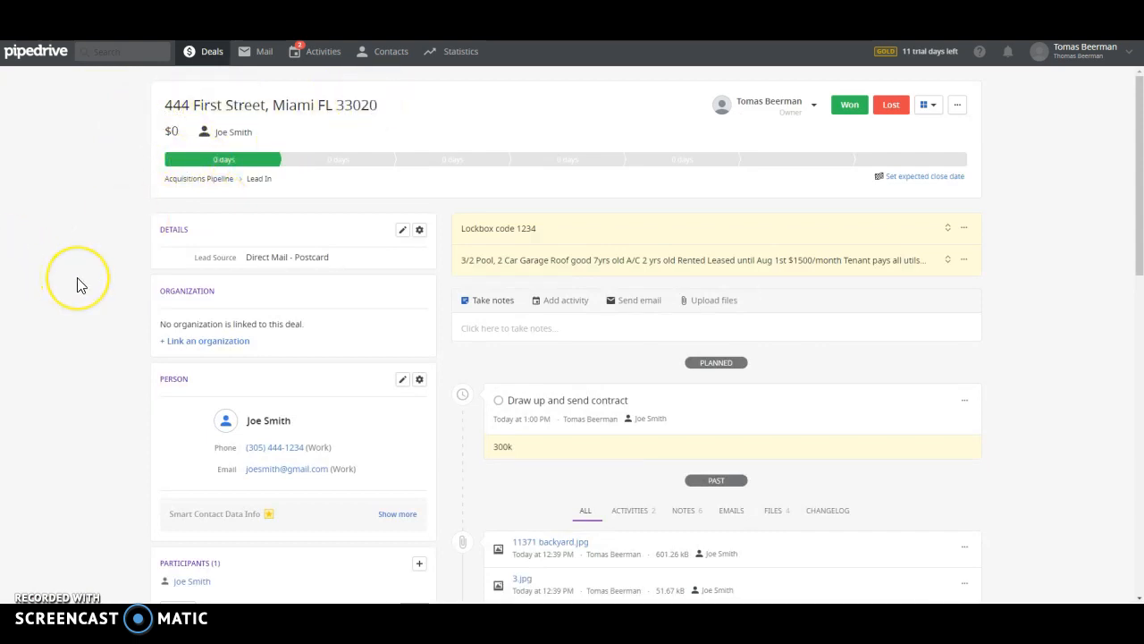
{"action": "scroll", "coordinate": [77, 285], "scroll_direction": "down", "scroll_amount": 15}
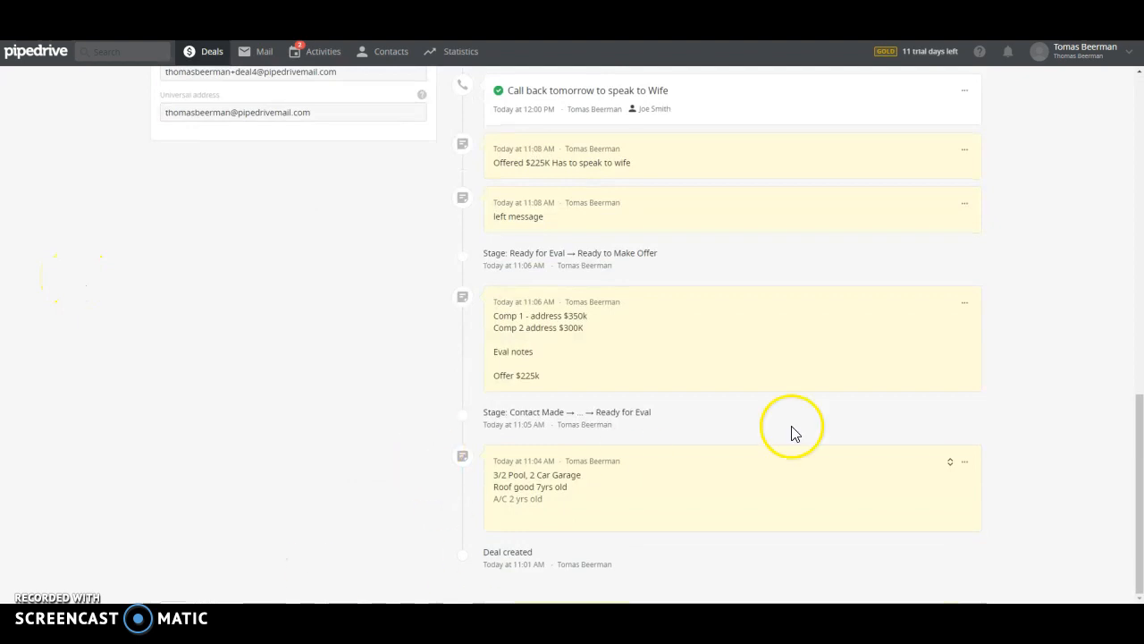
{"action": "scroll", "coordinate": [915, 409], "scroll_direction": "up", "scroll_amount": 15}
{"action": "left_click", "coordinate": [202, 54]}
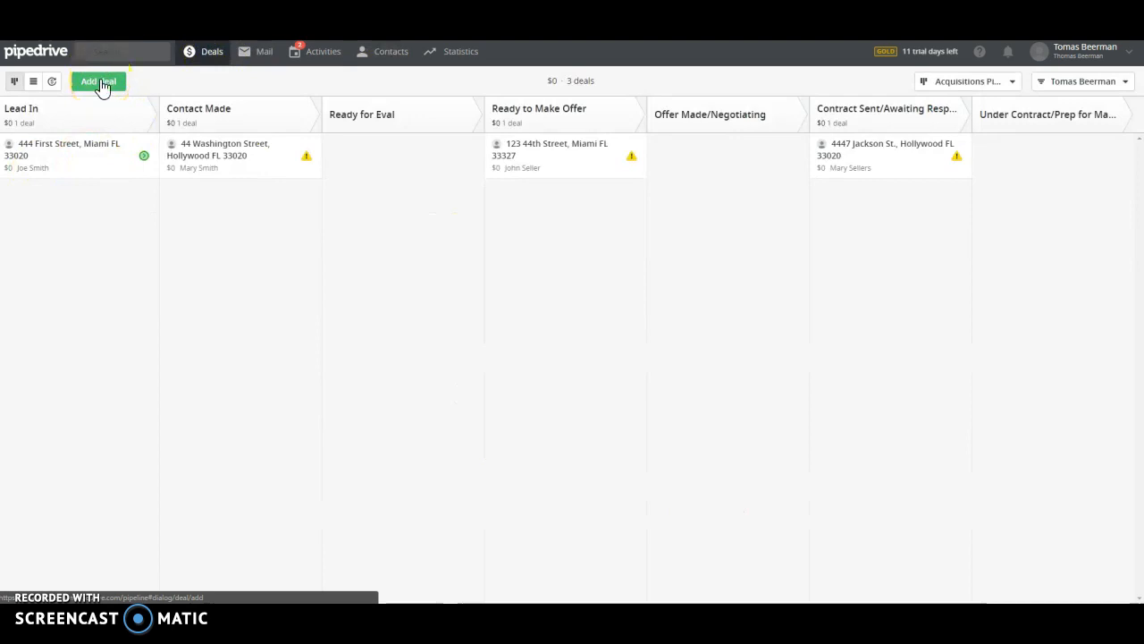
{"action": "left_click", "coordinate": [99, 82]}
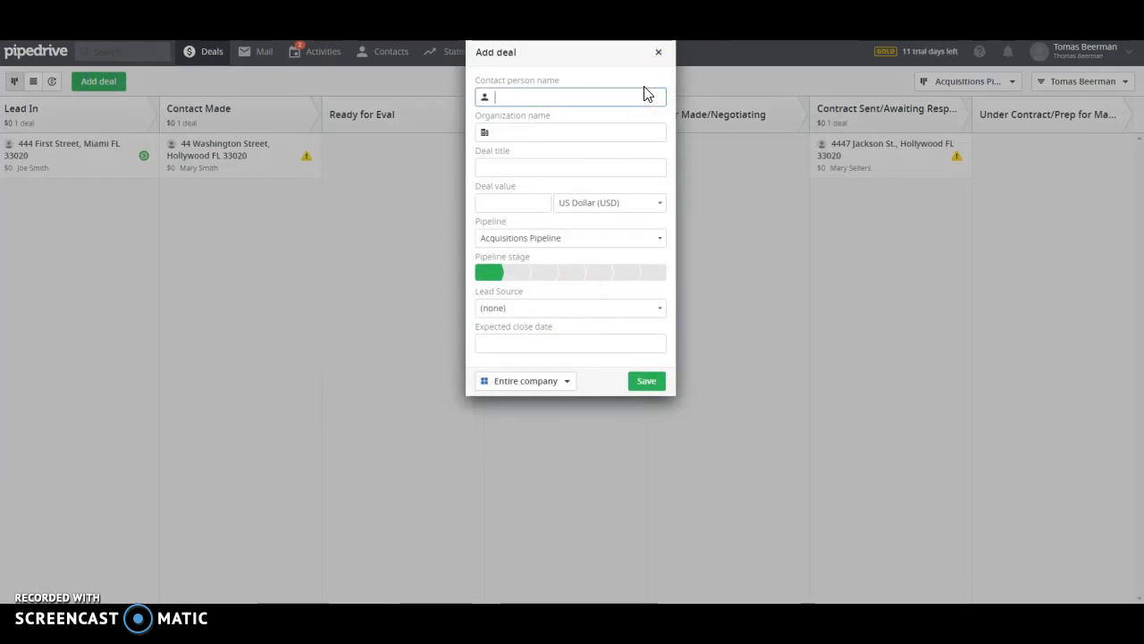
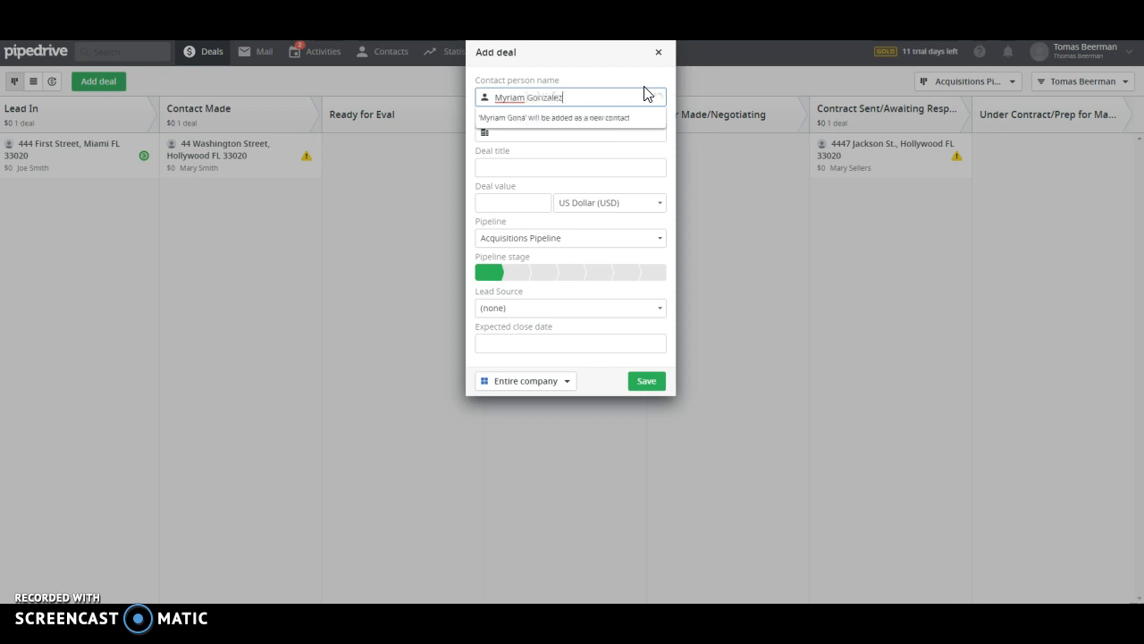
{"action": "left_click", "coordinate": [615, 150]}
{"action": "left_click_drag", "start_coordinate": [570, 168], "coordinate": [433, 175]}
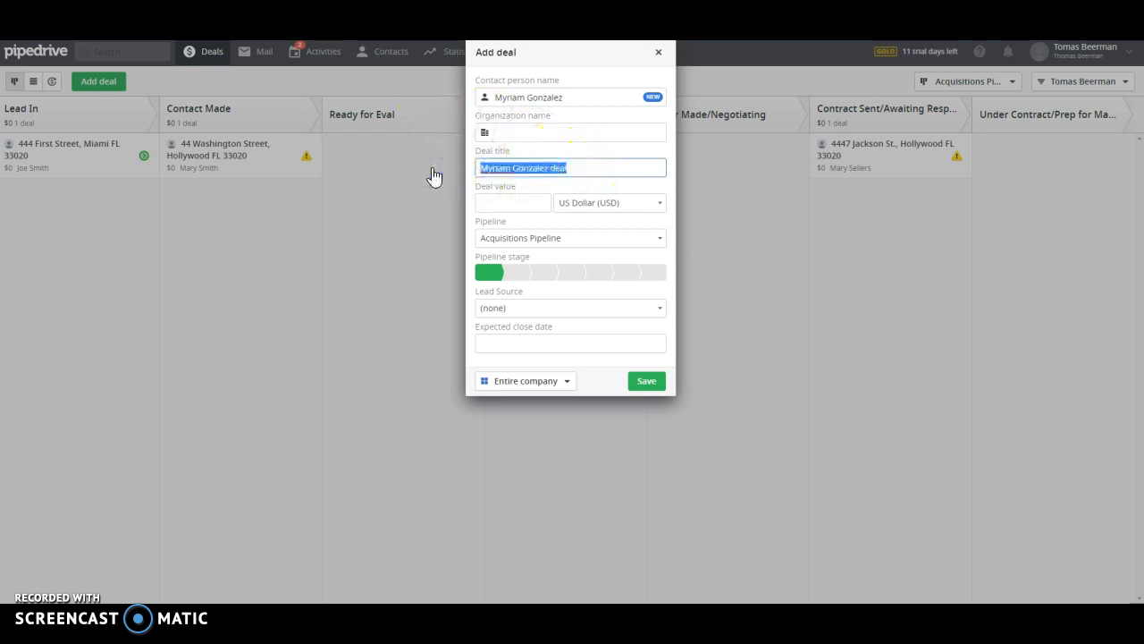
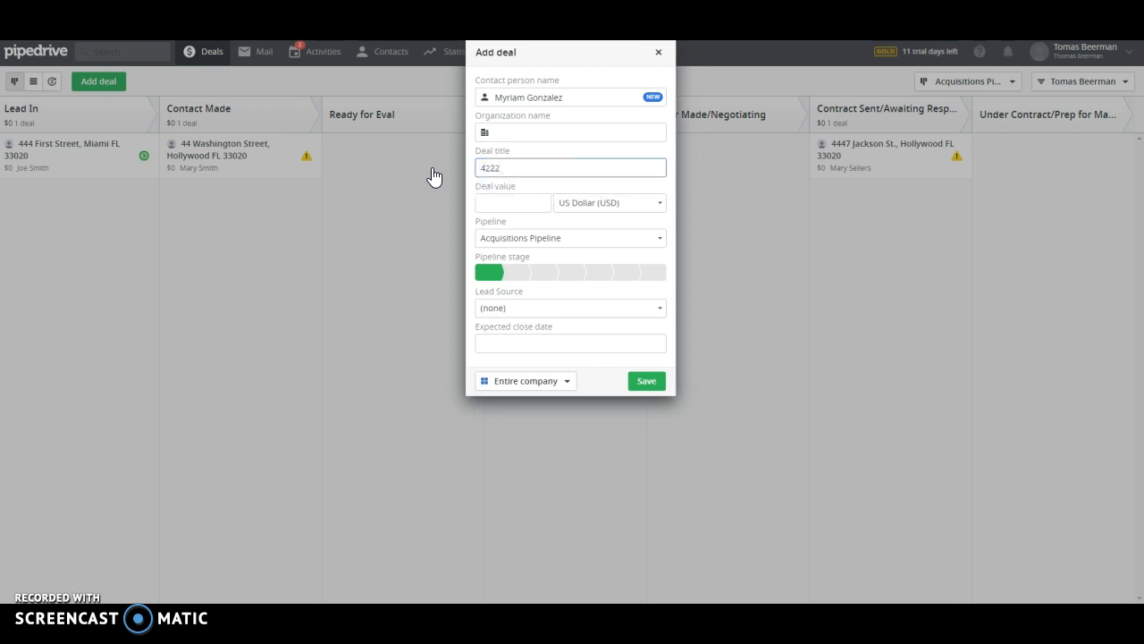
{"action": "left_click", "coordinate": [554, 308]}
{"action": "left_click", "coordinate": [572, 342]}
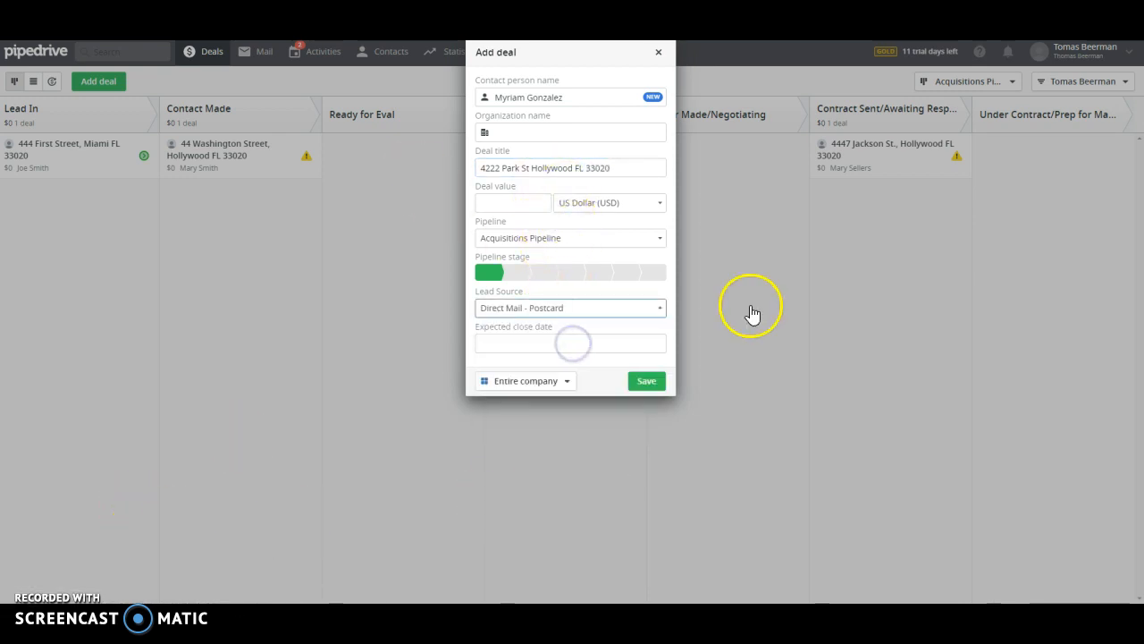
{"action": "left_click", "coordinate": [656, 385]}
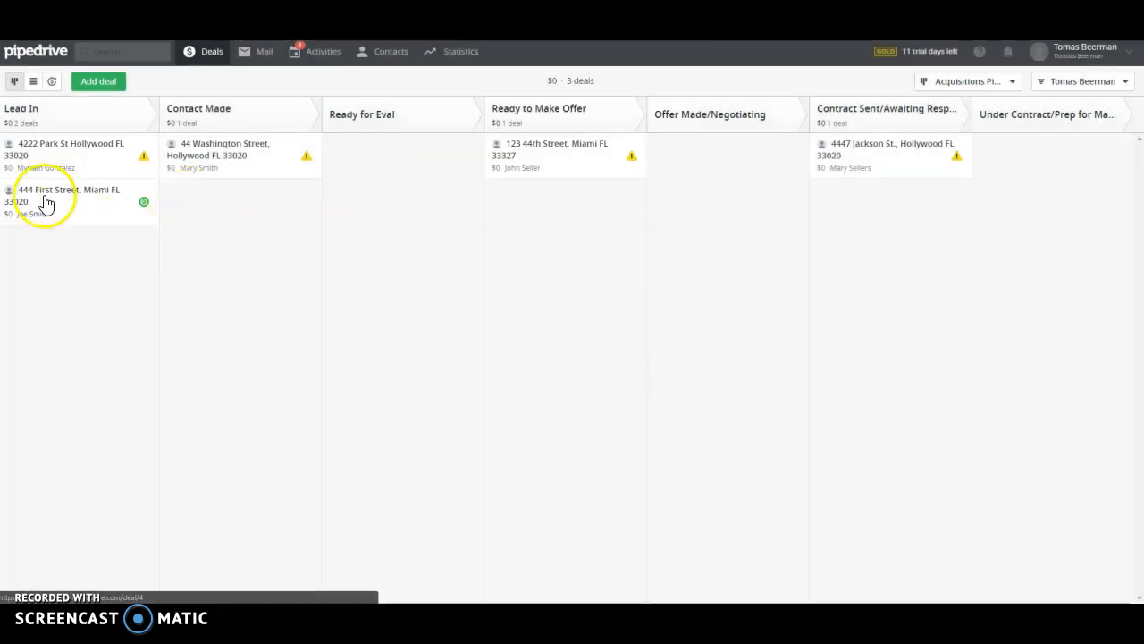
{"action": "left_click_drag", "start_coordinate": [49, 207], "coordinate": [191, 205]}
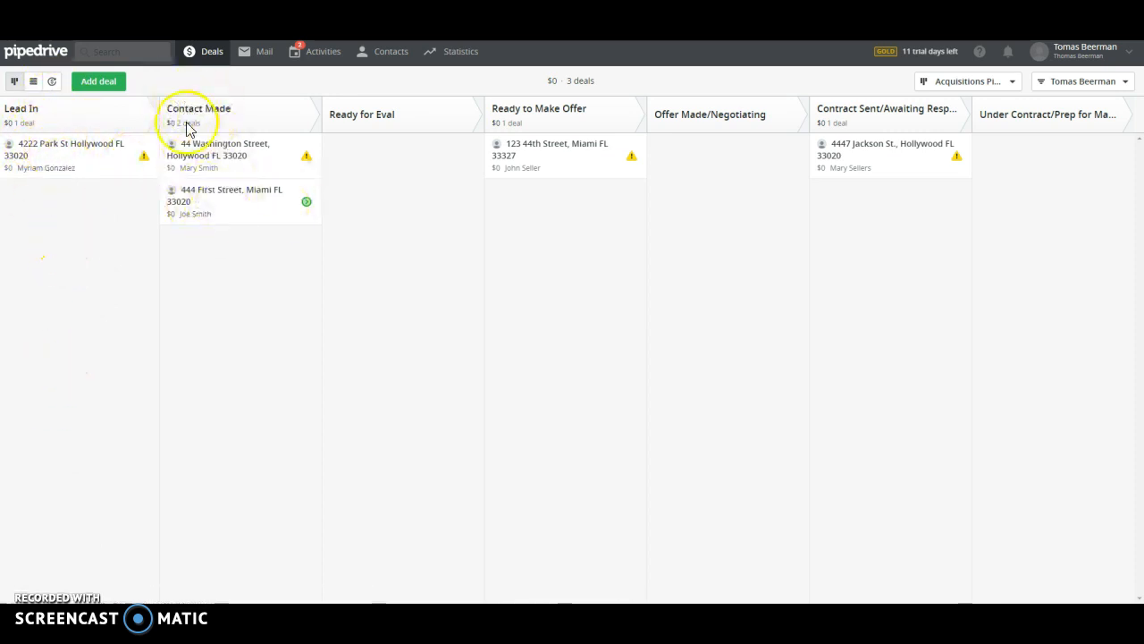
{"action": "left_click", "coordinate": [221, 209]}
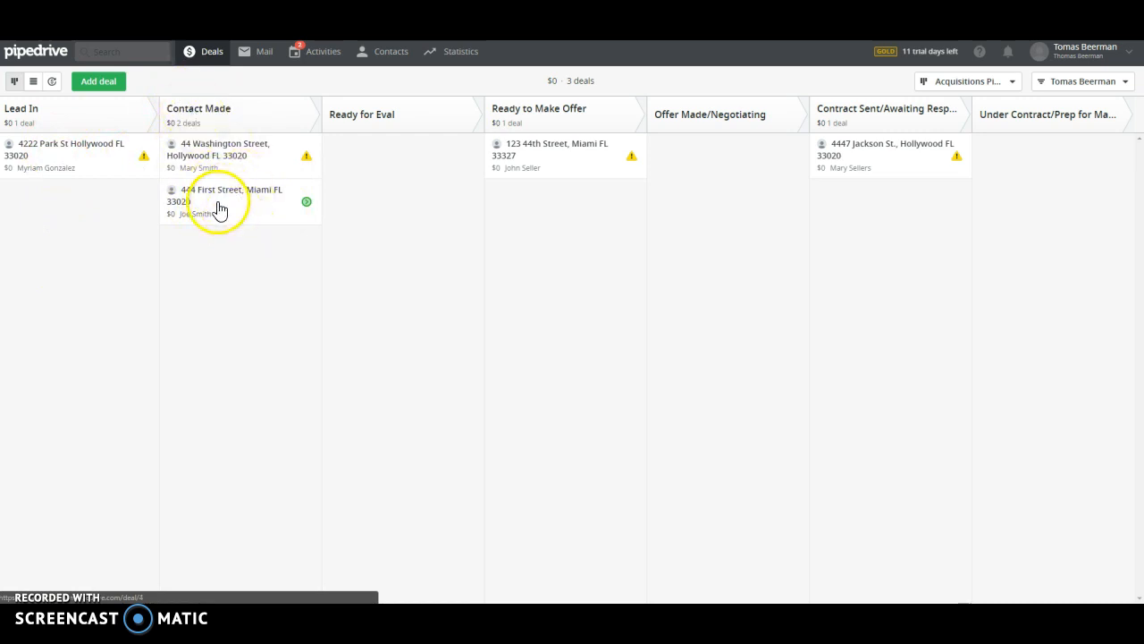
{"action": "left_click", "coordinate": [206, 51]}
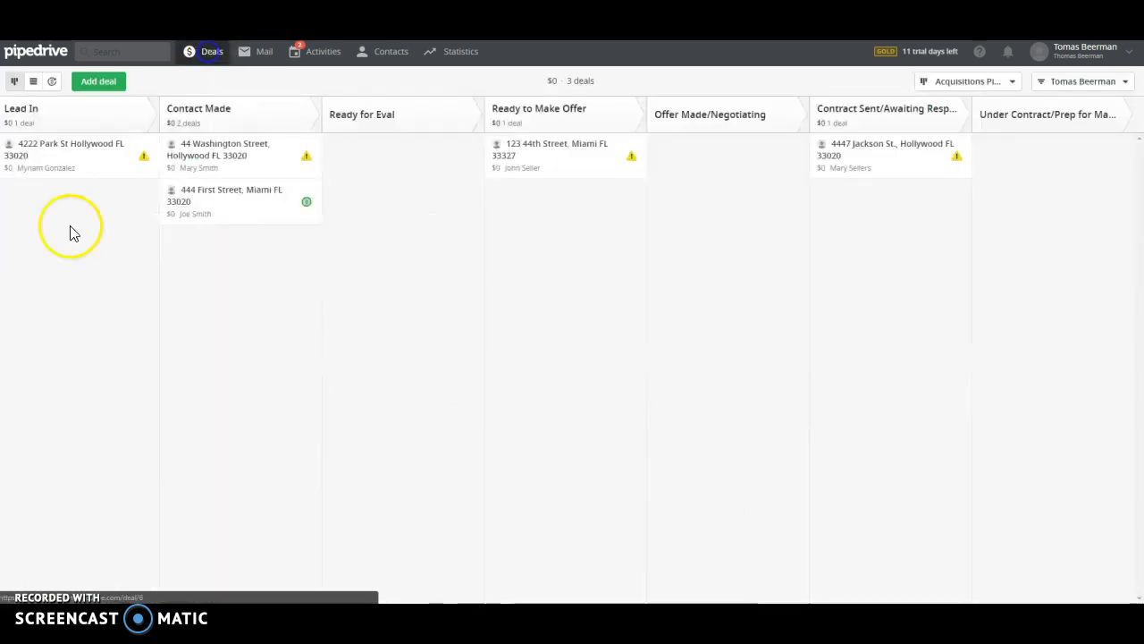
{"action": "left_click", "coordinate": [205, 204]}
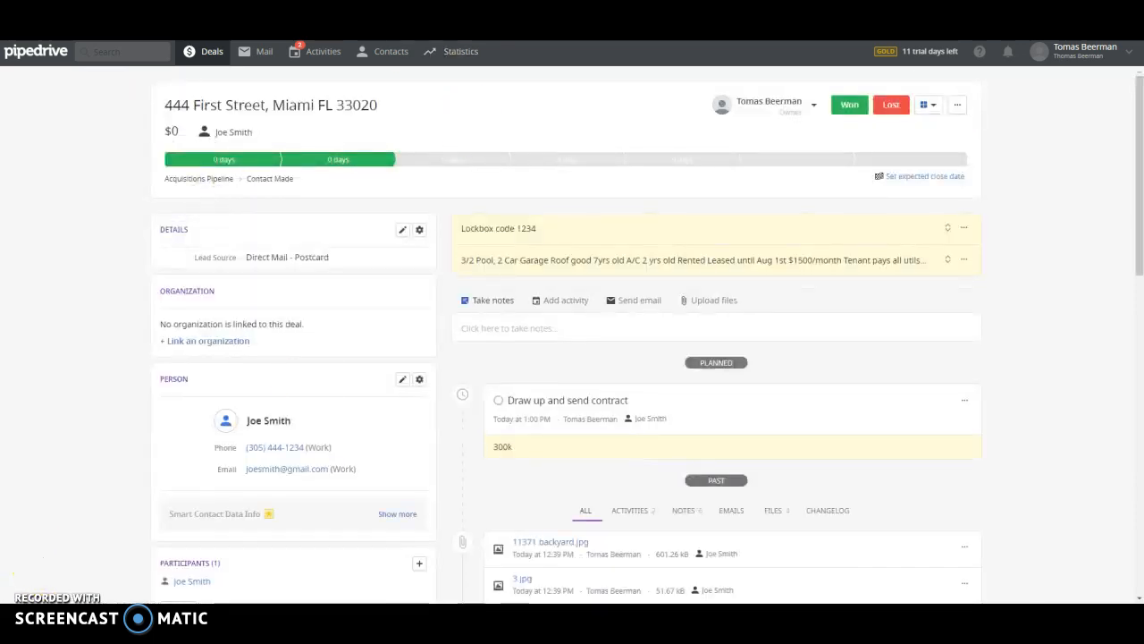
{"action": "left_click", "coordinate": [204, 59]}
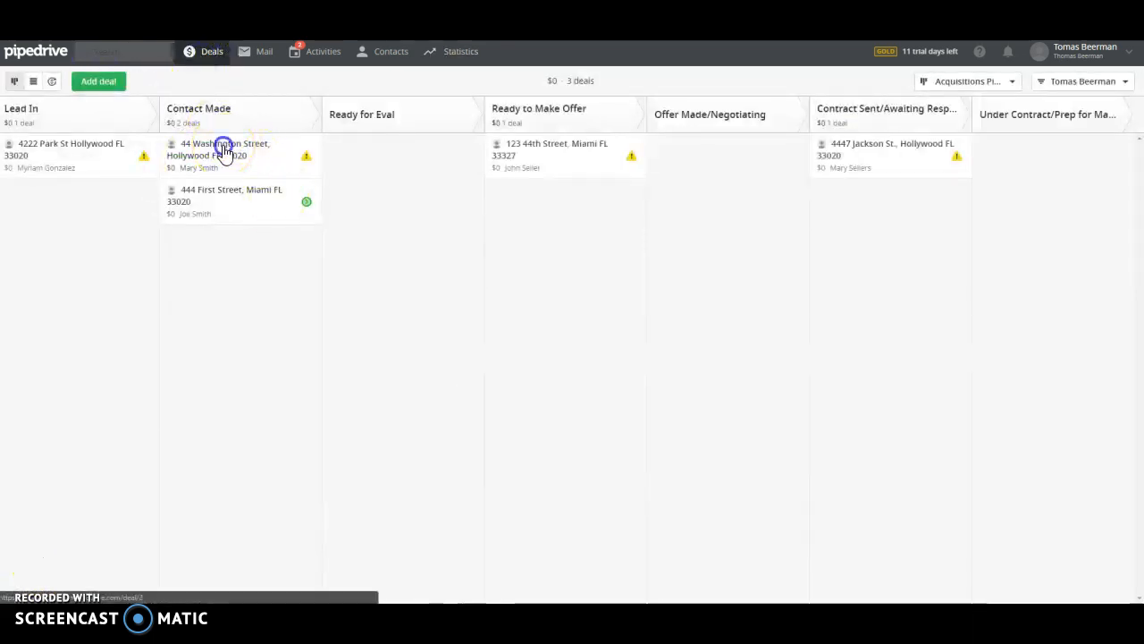
{"action": "left_click", "coordinate": [224, 146]}
Draft a deal note with lines '3/2 pool', 'tenant pays all utils' and a relocation reason
{"action": "left_click", "coordinate": [474, 254]}
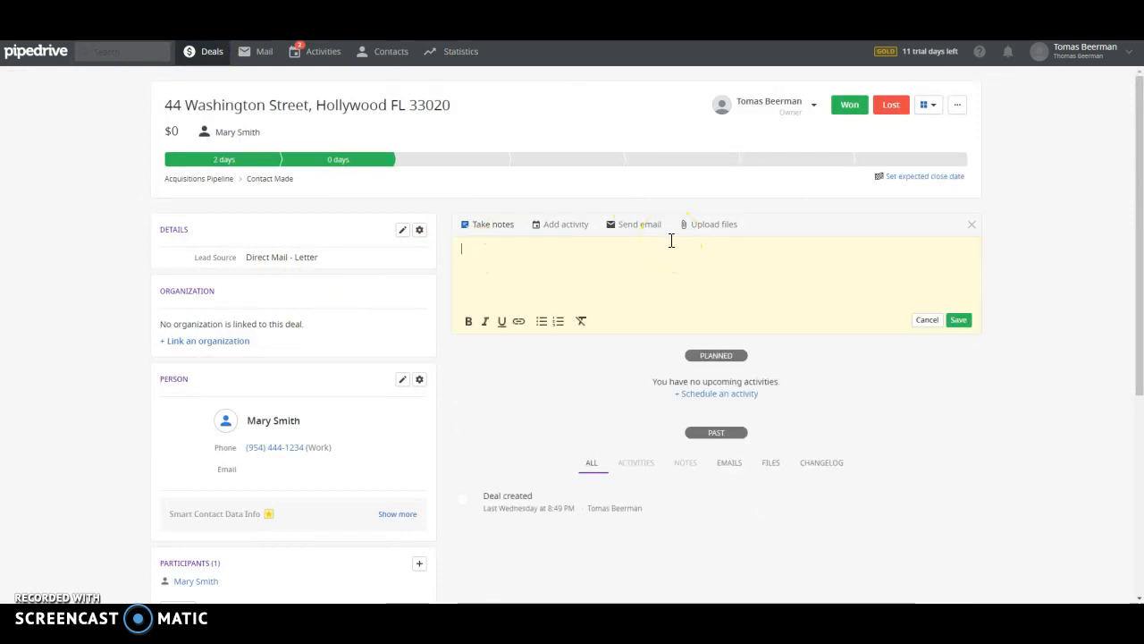
{"action": "type", "text": "3/2 pool 2 car garage"}
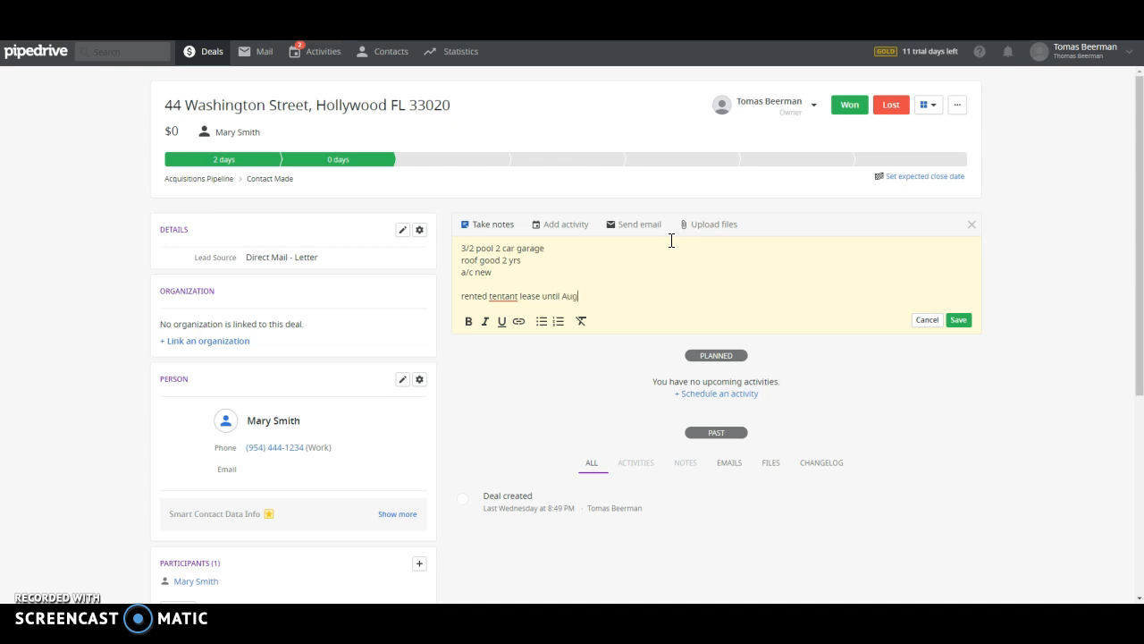
{"action": "key", "text": "Return"}
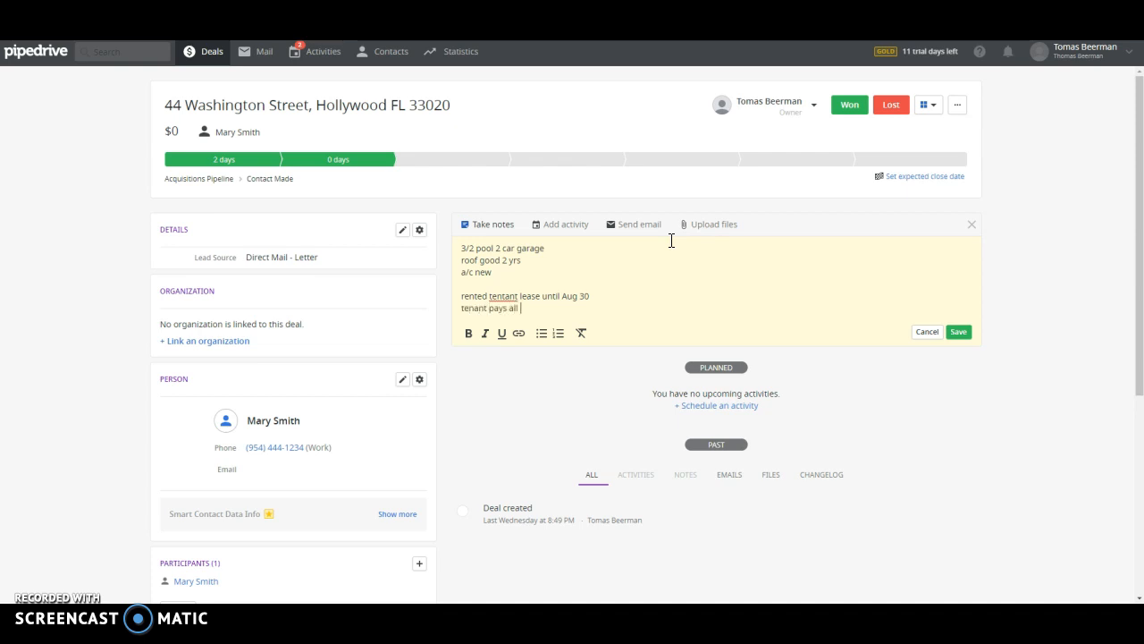
{"action": "type", "text": "tenant pays all utils"}
{"action": "key", "text": "Return"}
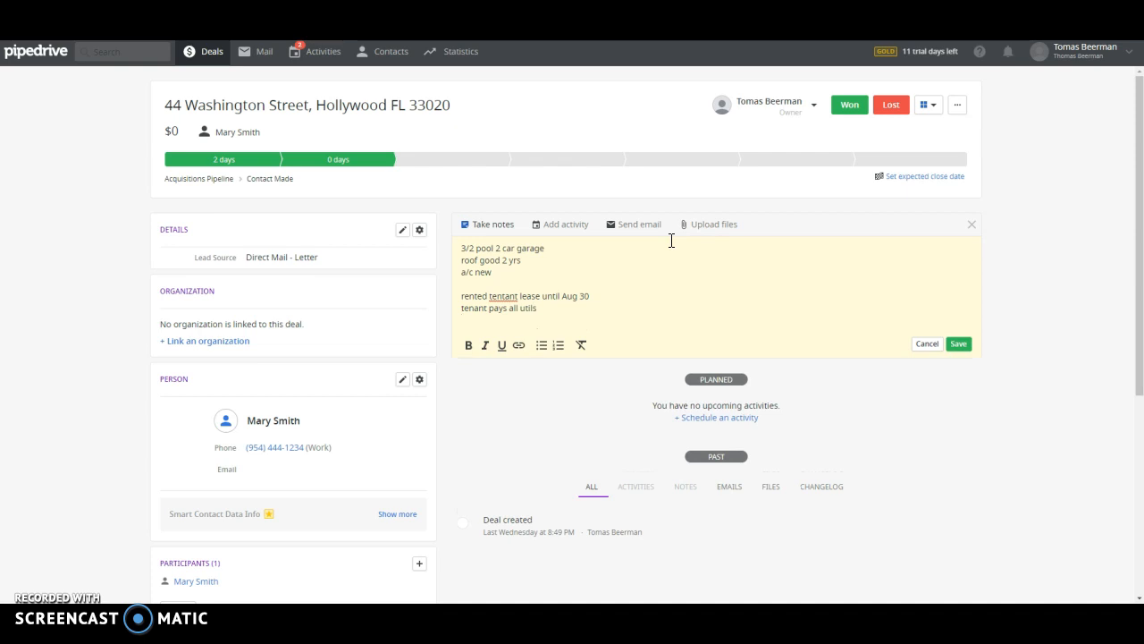
{"action": "key", "text": "Return"}
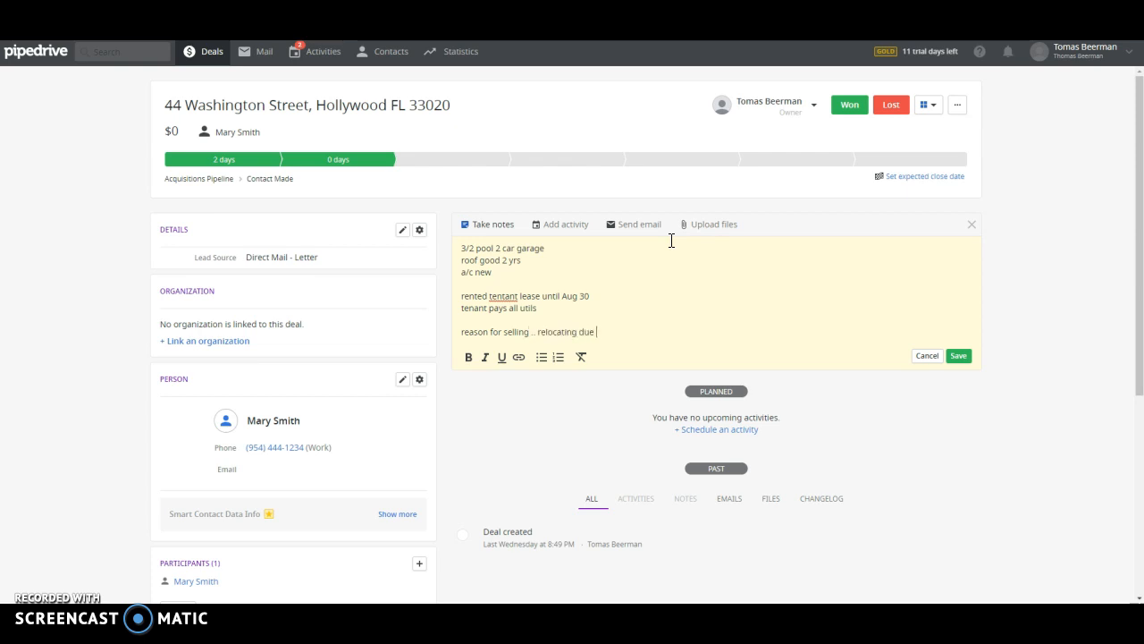
{"action": "type", "text": "job moving to NY"}
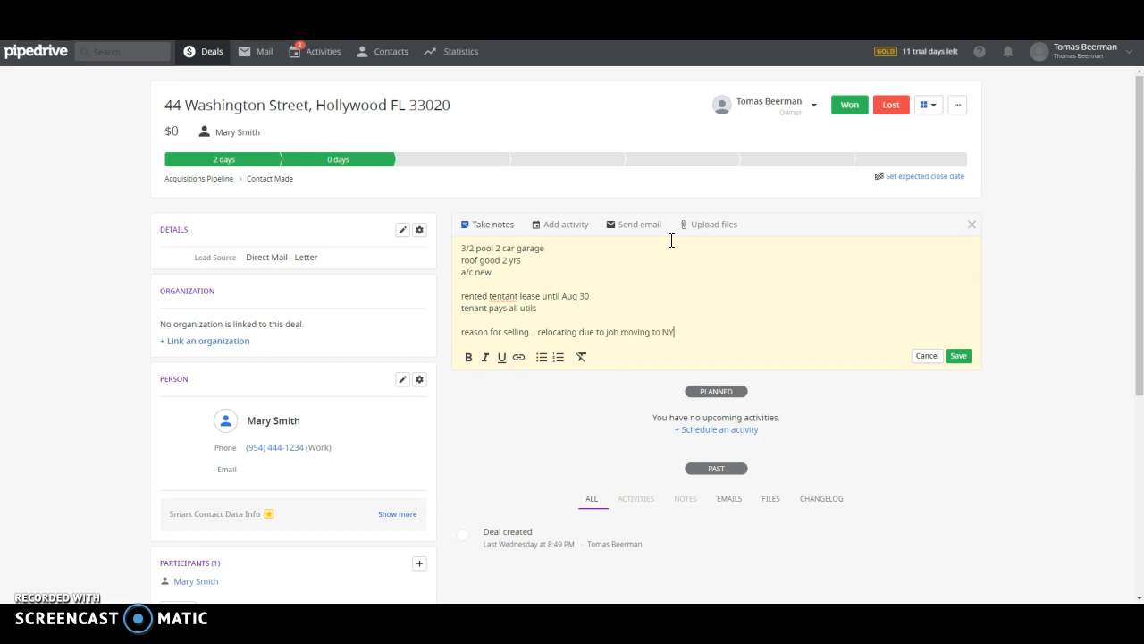
{"action": "key", "text": "Return"}
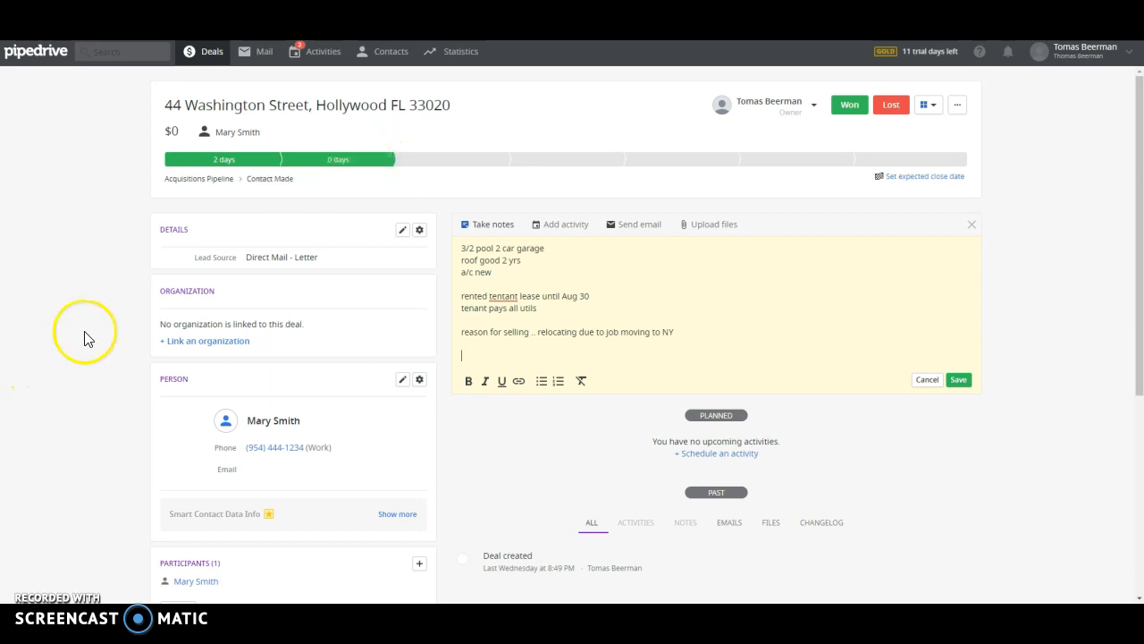
Save the contact person's work e-mail address and the property details note
{"action": "scroll", "coordinate": [77, 498], "scroll_direction": "down", "scroll_amount": 2}
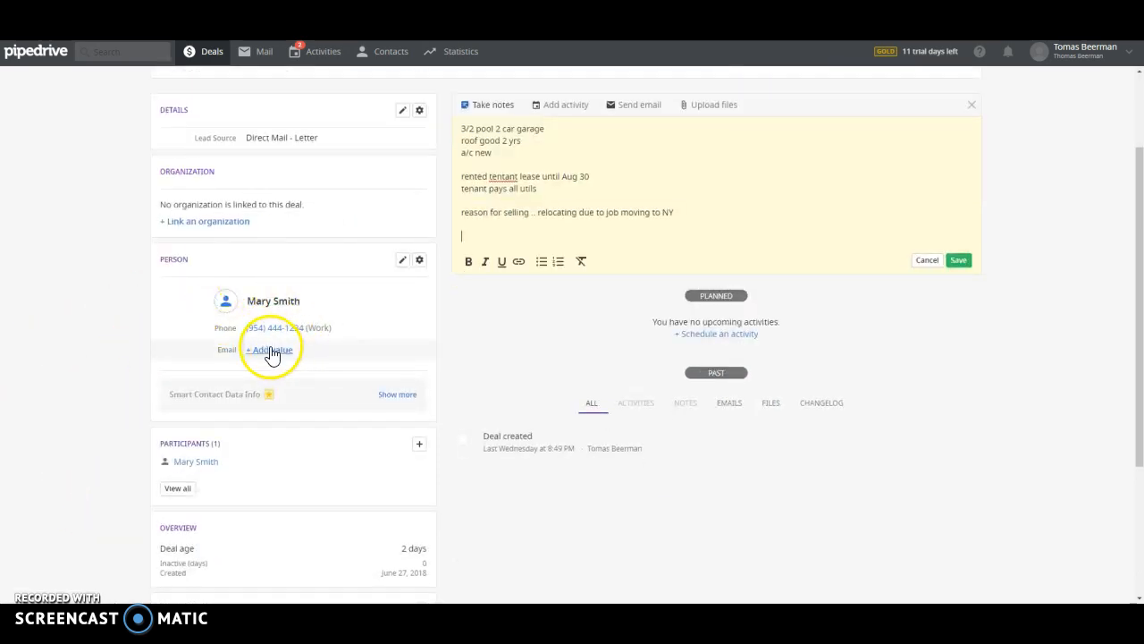
{"action": "left_click", "coordinate": [275, 351]}
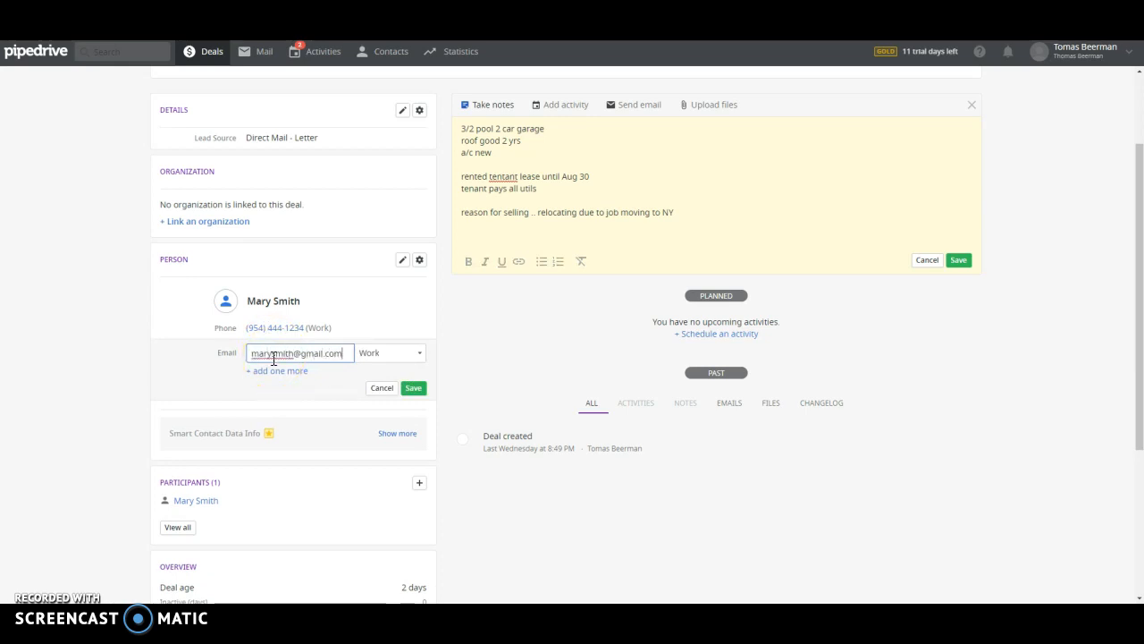
{"action": "left_click", "coordinate": [414, 387]}
{"action": "scroll", "coordinate": [491, 212], "scroll_direction": "up", "scroll_amount": 3}
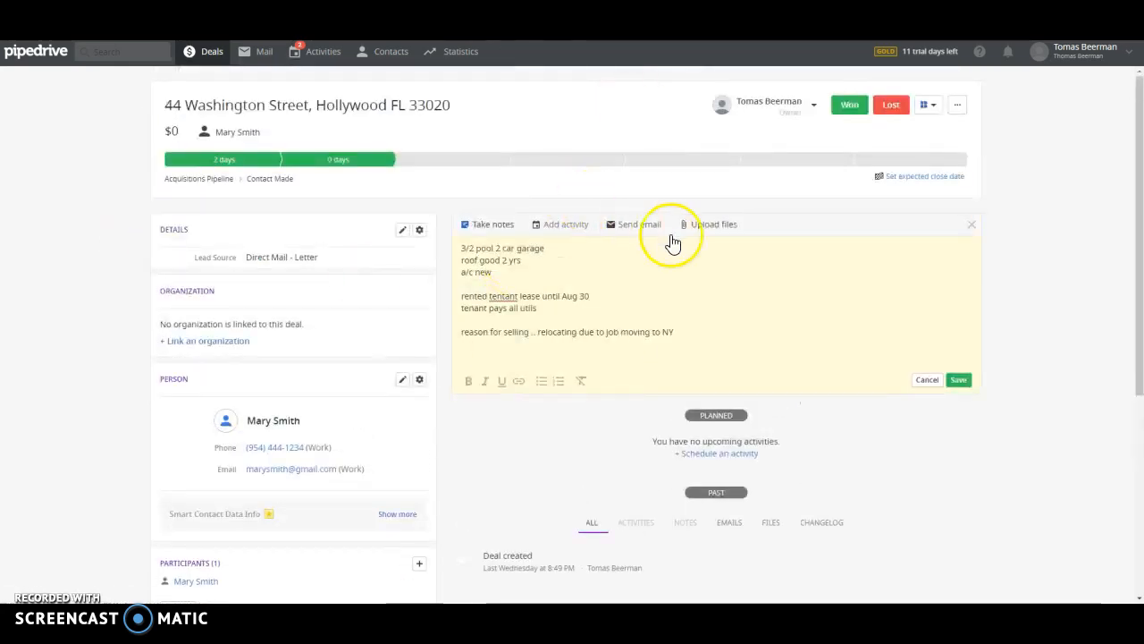
{"action": "left_click", "coordinate": [959, 379]}
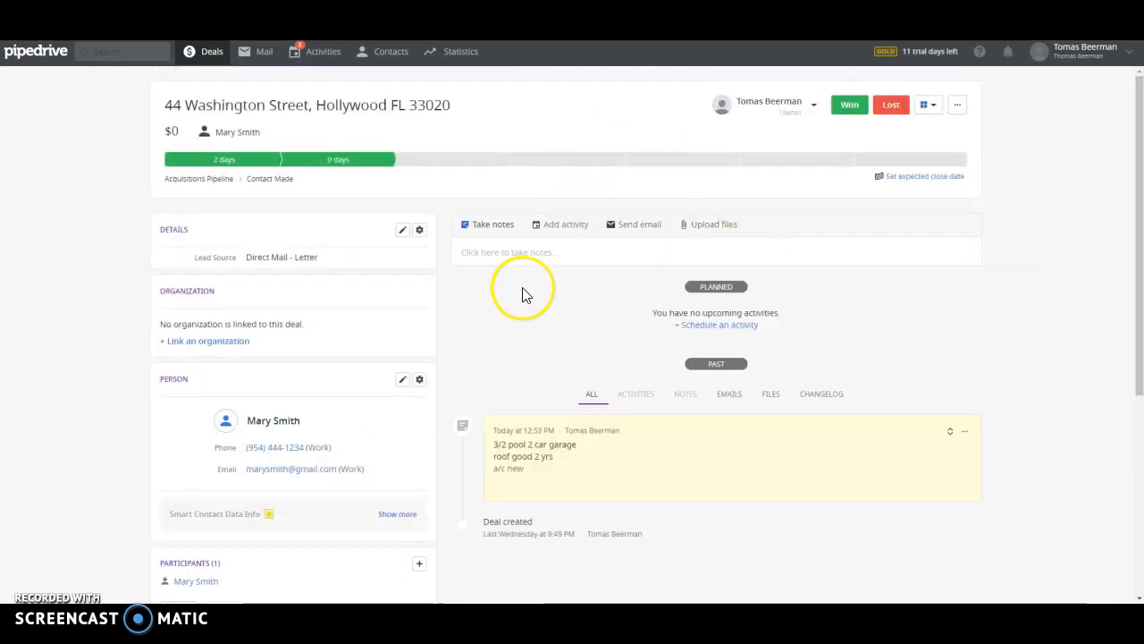
Pin the property details note to the top of the deal
{"action": "scroll", "coordinate": [564, 379], "scroll_direction": "down", "scroll_amount": 1}
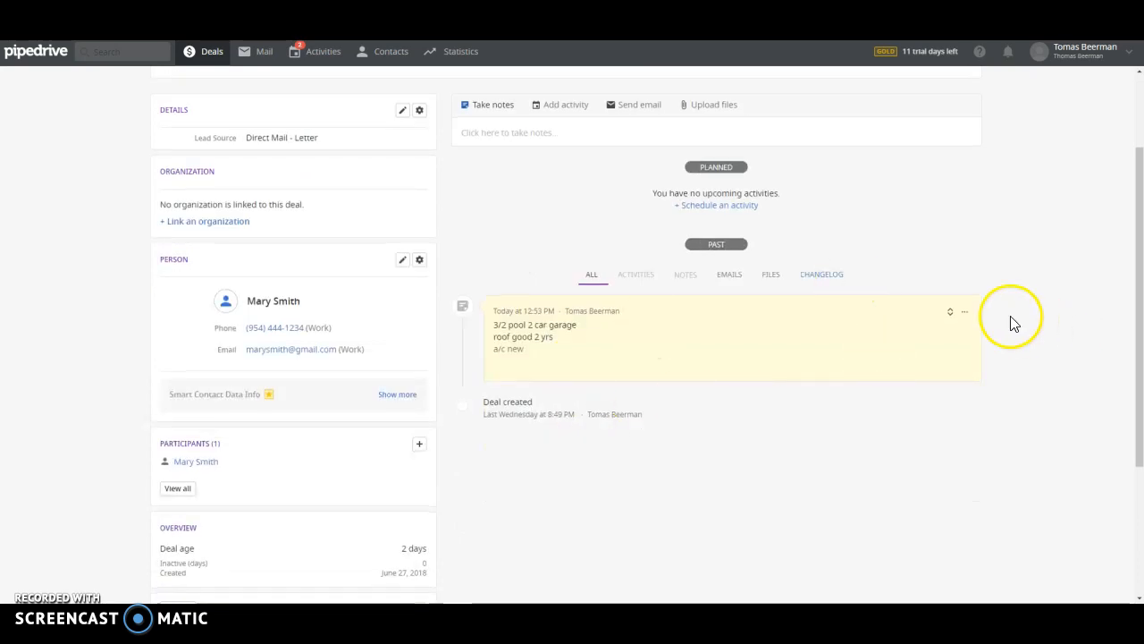
{"action": "left_click", "coordinate": [965, 312]}
{"action": "left_click", "coordinate": [943, 363]}
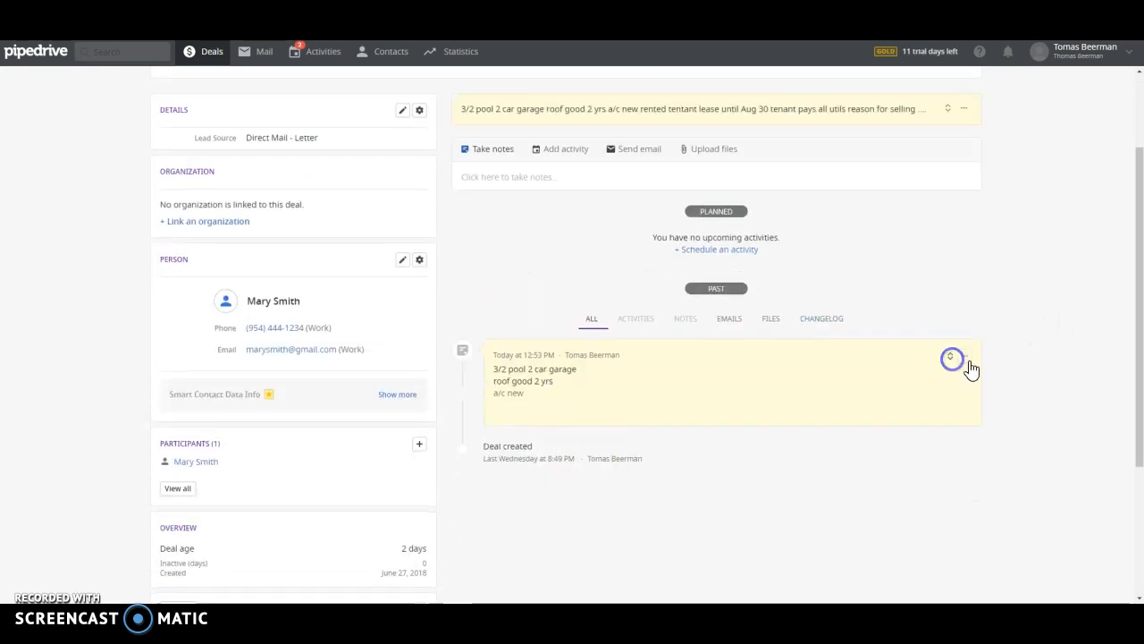
{"action": "scroll", "coordinate": [973, 371], "scroll_direction": "up", "scroll_amount": 1}
{"action": "scroll", "coordinate": [76, 207], "scroll_direction": "down", "scroll_amount": 4}
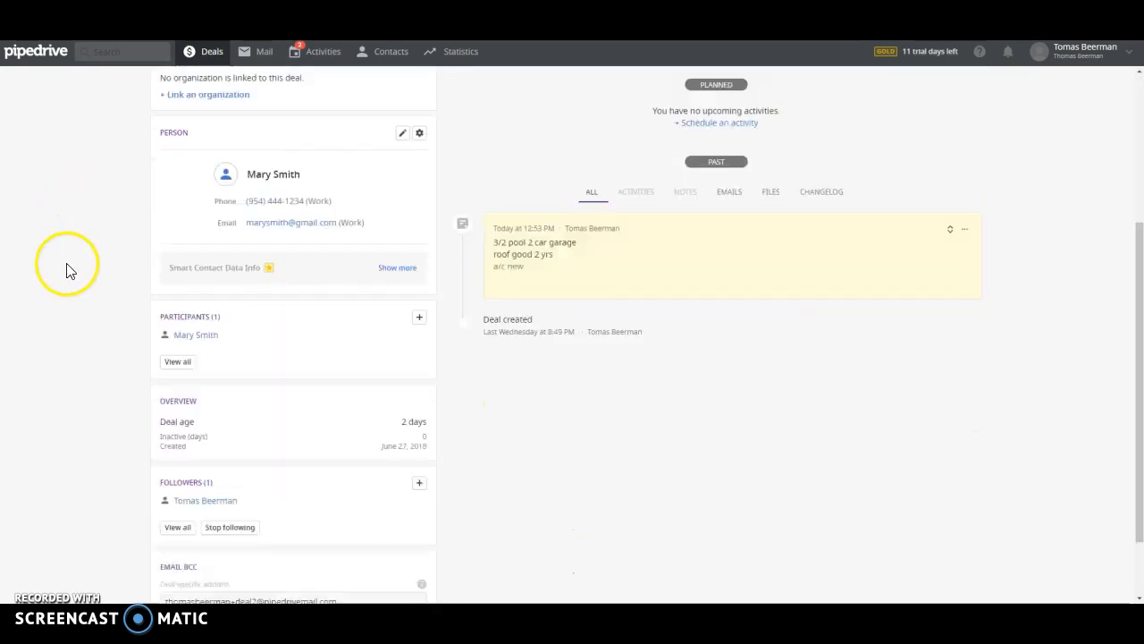
{"action": "scroll", "coordinate": [59, 329], "scroll_direction": "up", "scroll_amount": 4}
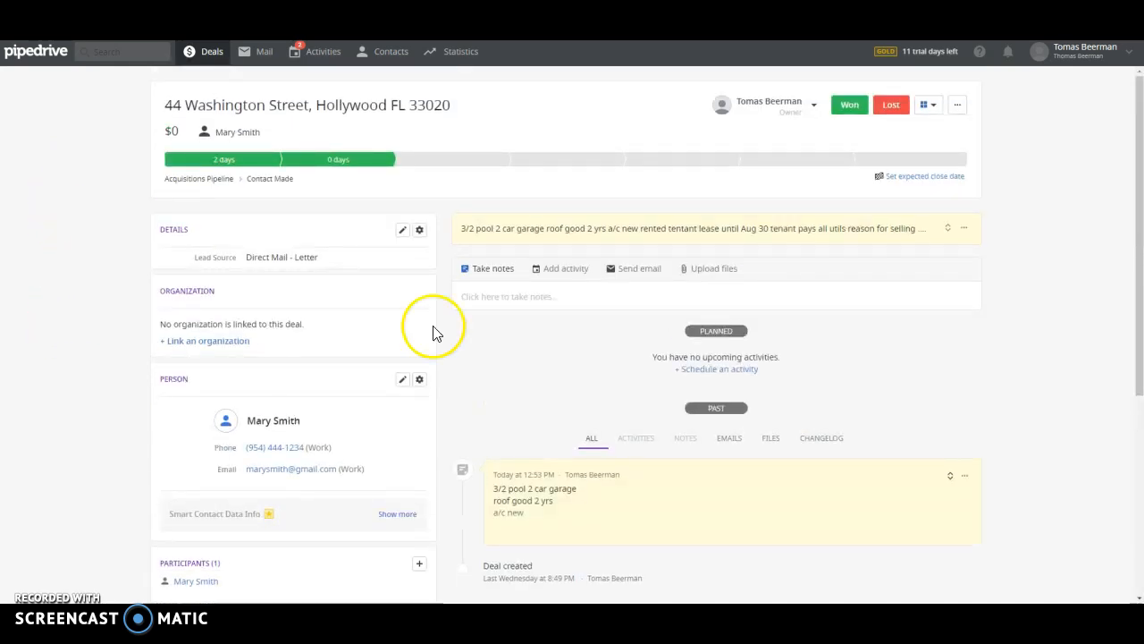
Begin a second note reading 'spoke with owner - can view on mon'
{"action": "mouse_move", "coordinate": [184, 445]}
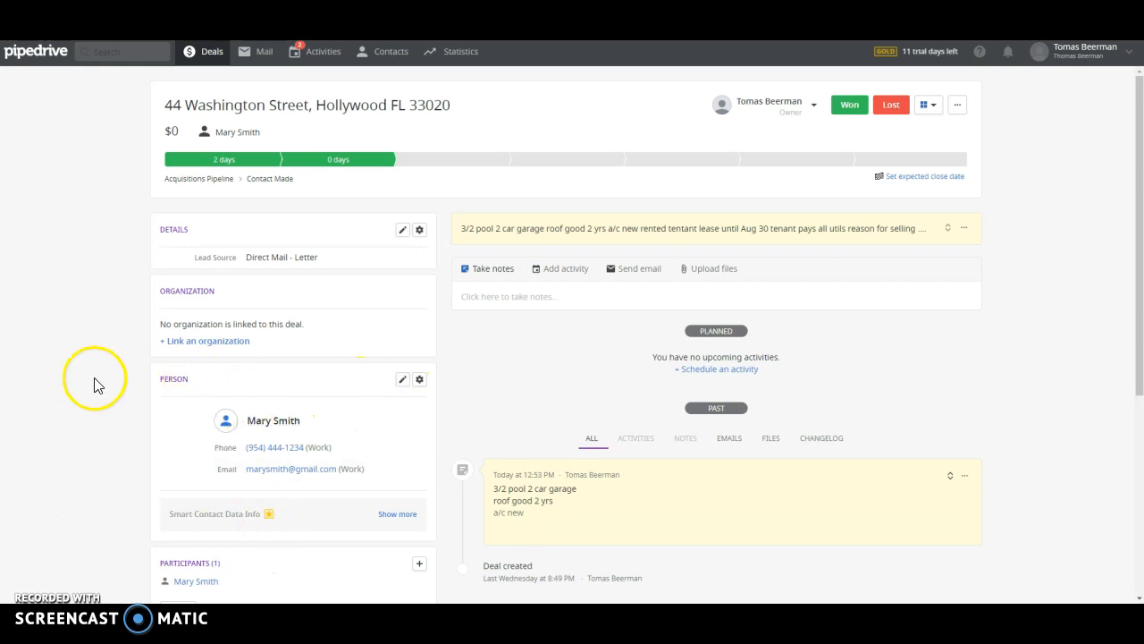
{"action": "scroll", "coordinate": [64, 332], "scroll_direction": "down", "scroll_amount": 3}
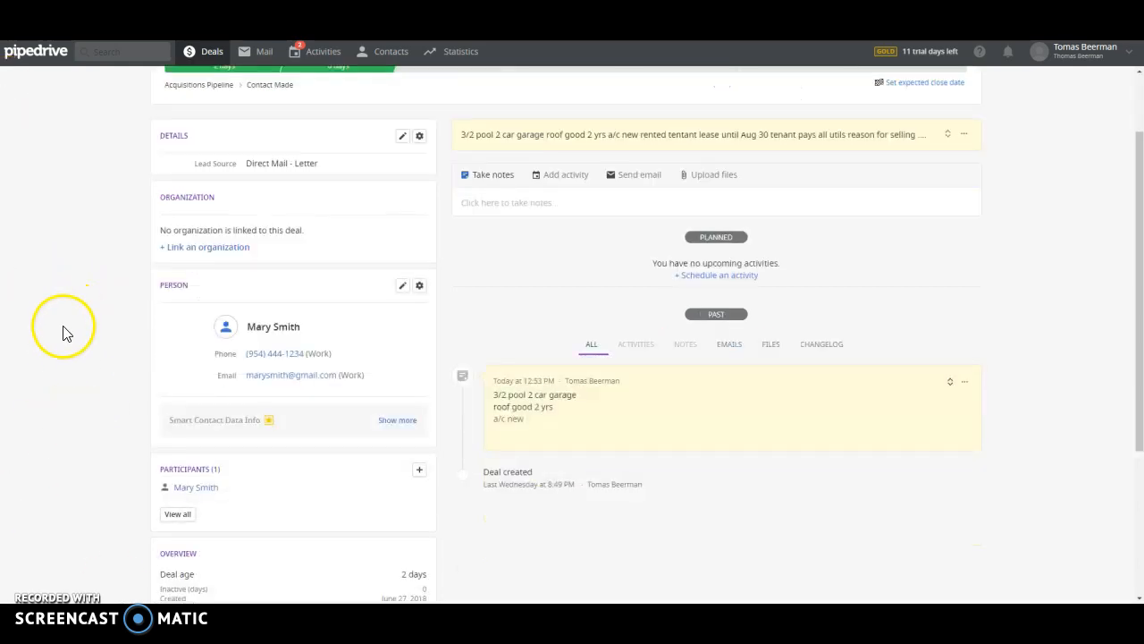
{"action": "scroll", "coordinate": [51, 408], "scroll_direction": "up", "scroll_amount": 3}
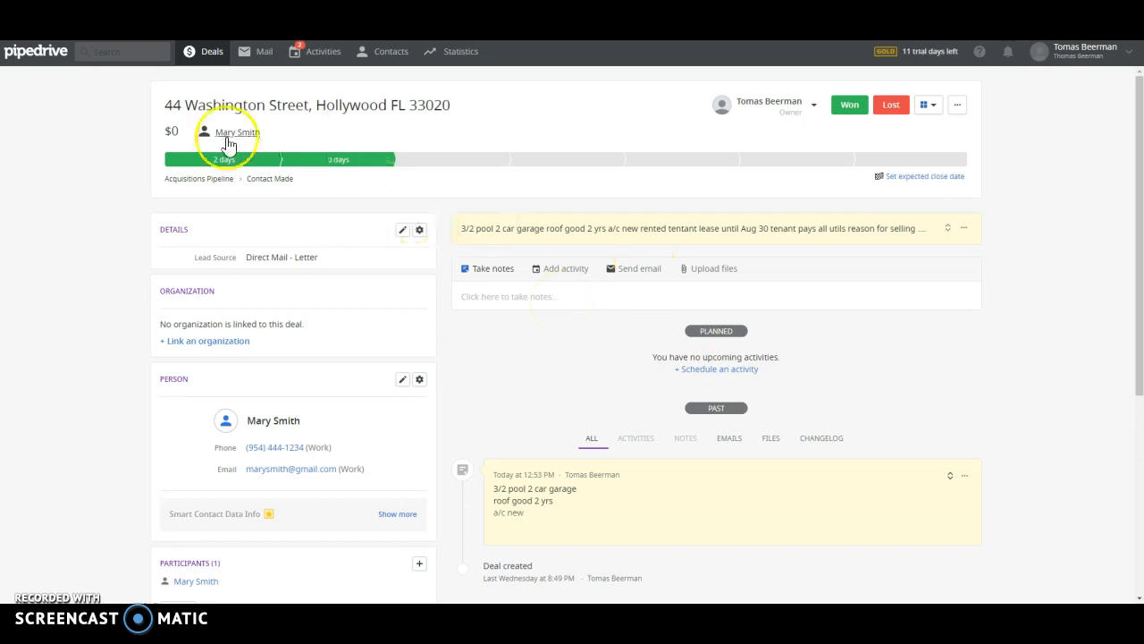
{"action": "left_click", "coordinate": [503, 305]}
{"action": "type", "text": "sa"}
{"action": "type", "text": "oke "}
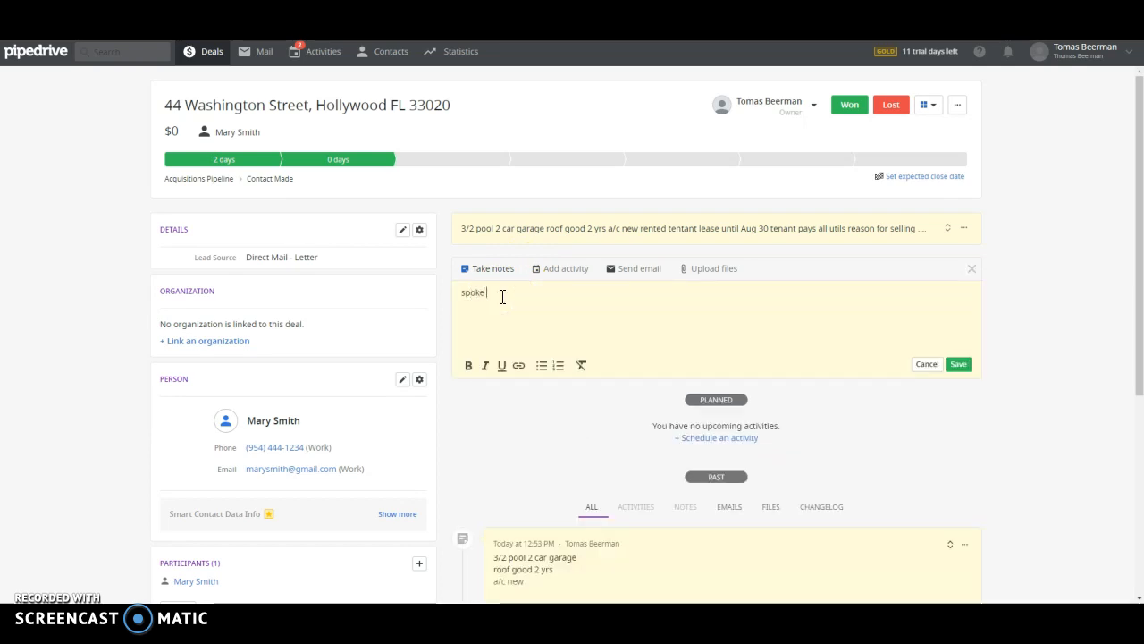
{"action": "type", "text": "with owner"}
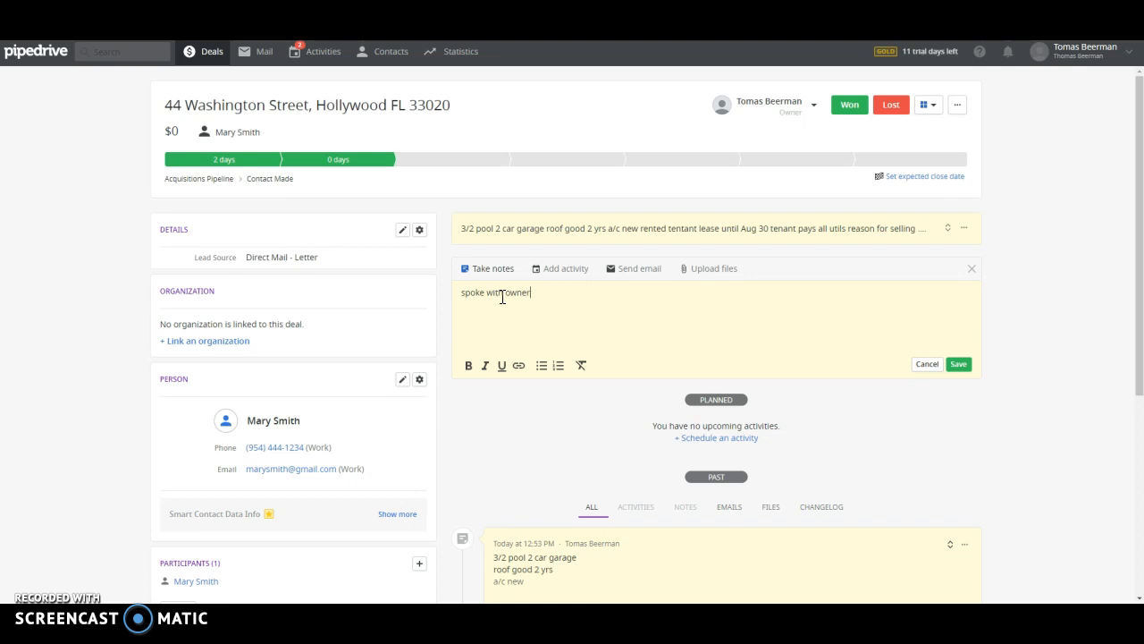
{"action": "type", "text": " - can view on mon"}
Save the 'spoke with owner - can view on monday' note and go back to the Deals board
{"action": "left_click", "coordinate": [963, 364]}
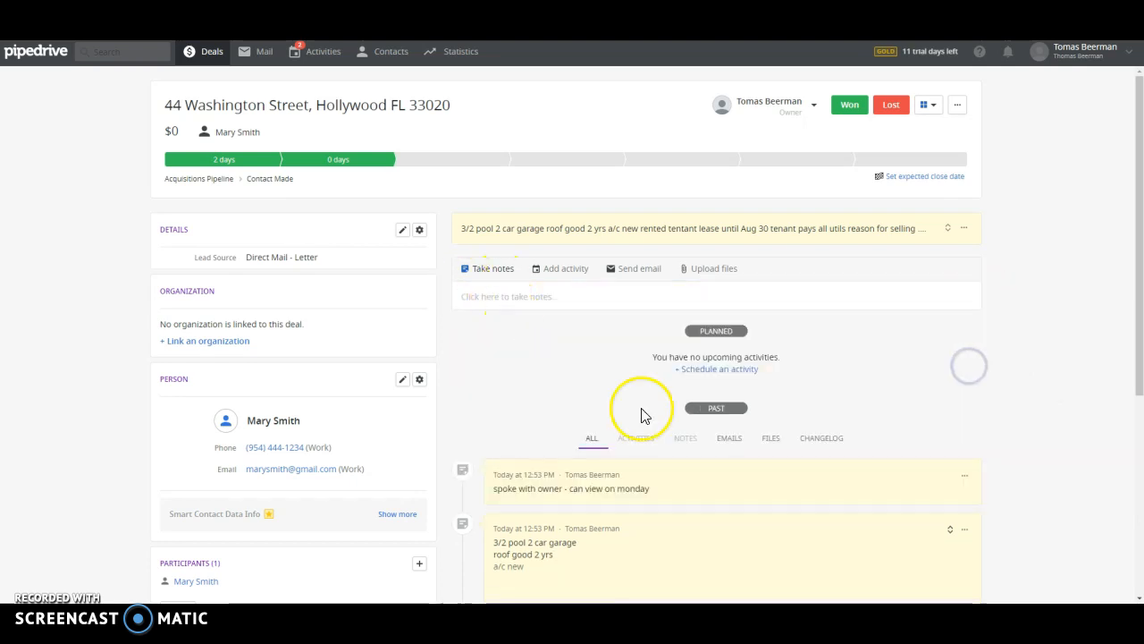
{"action": "scroll", "coordinate": [666, 421], "scroll_direction": "down", "scroll_amount": 2}
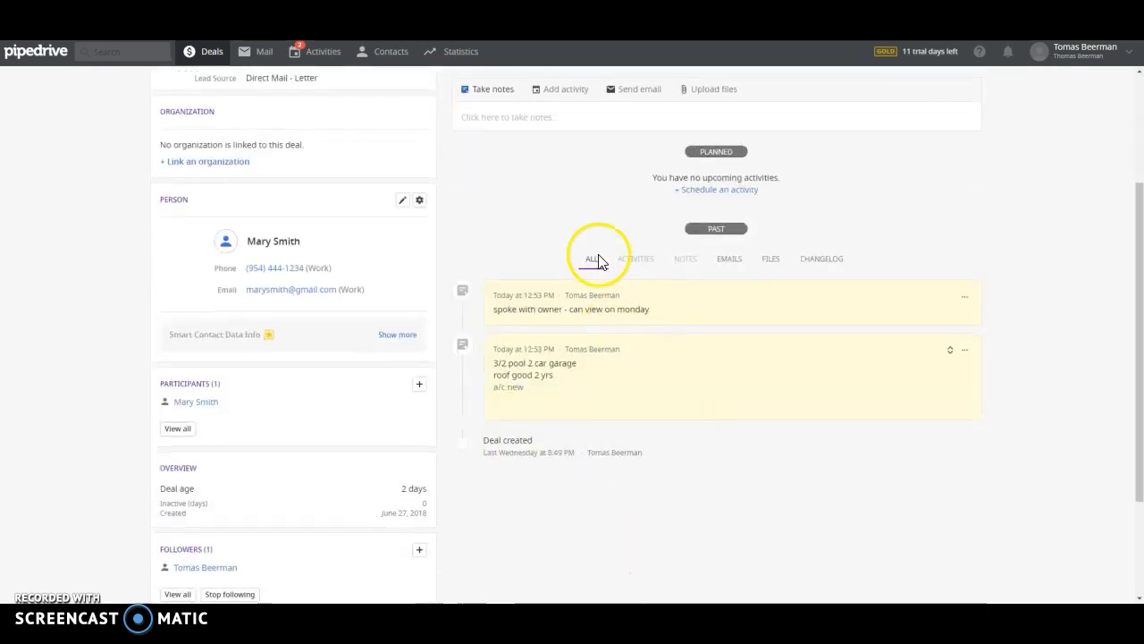
{"action": "scroll", "coordinate": [617, 233], "scroll_direction": "up", "scroll_amount": 2}
{"action": "scroll", "coordinate": [626, 501], "scroll_direction": "down", "scroll_amount": 3}
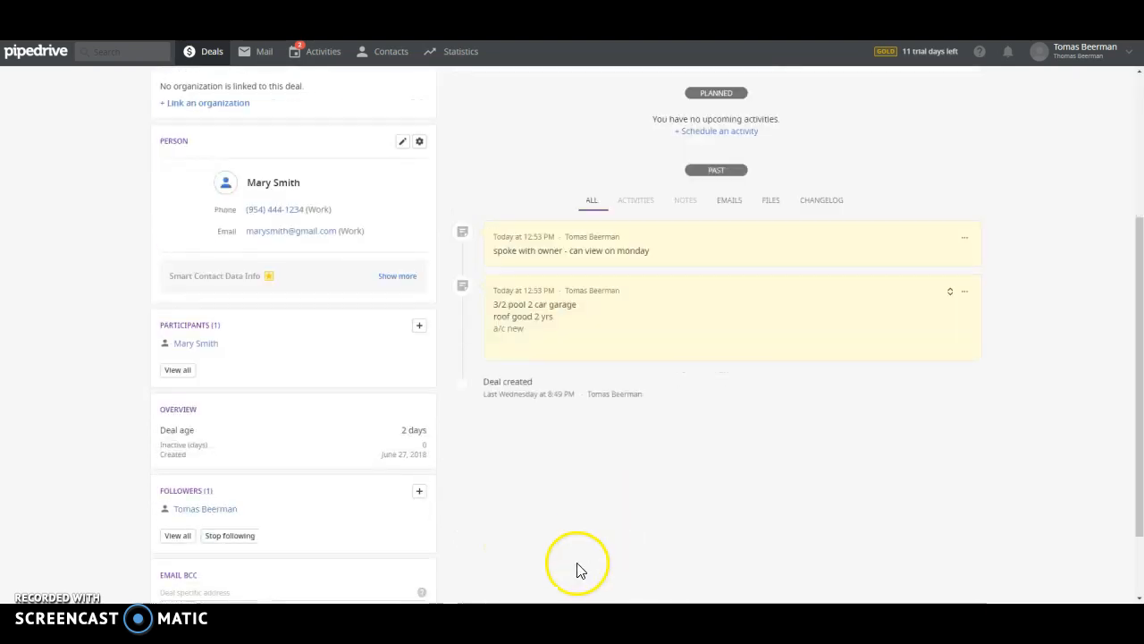
{"action": "scroll", "coordinate": [595, 246], "scroll_direction": "up", "scroll_amount": 3}
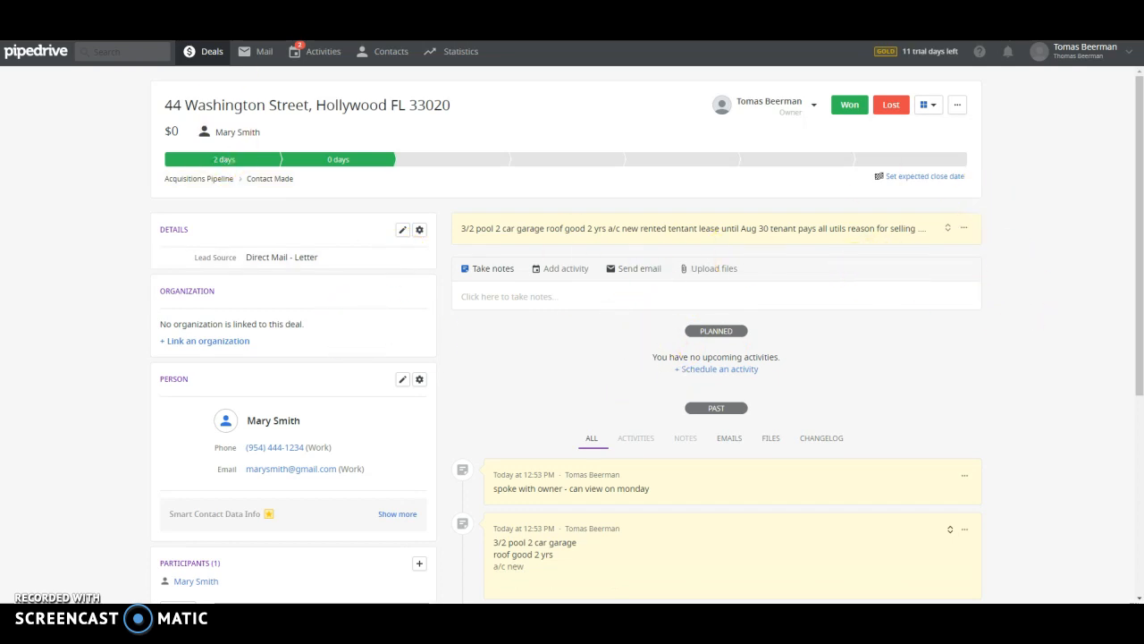
{"action": "left_click", "coordinate": [204, 52]}
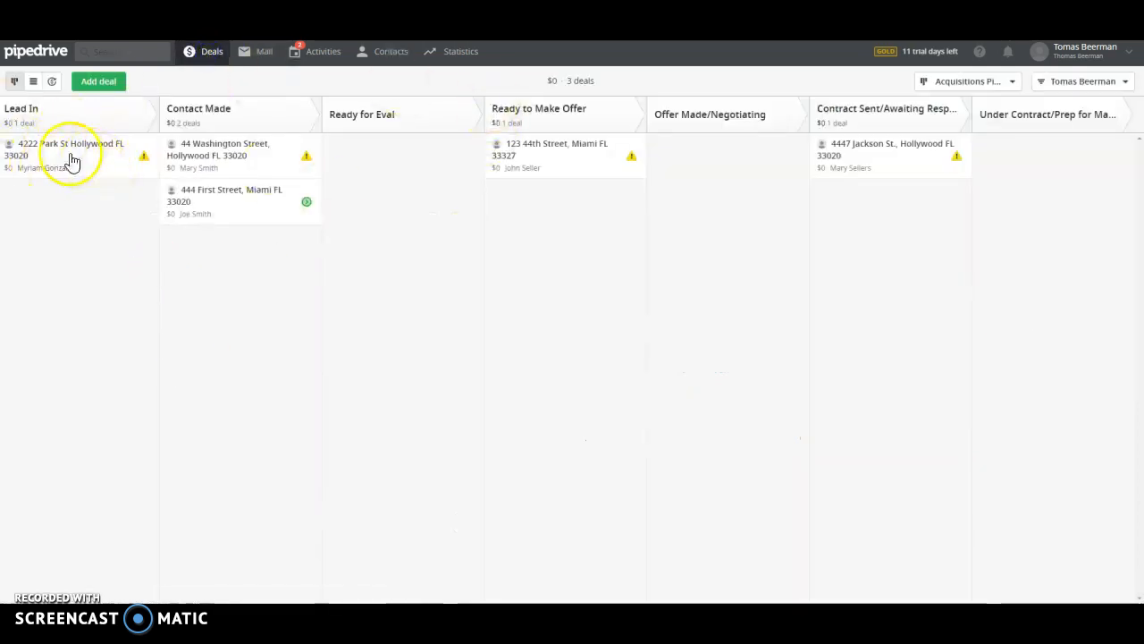
{"action": "left_click", "coordinate": [225, 154]}
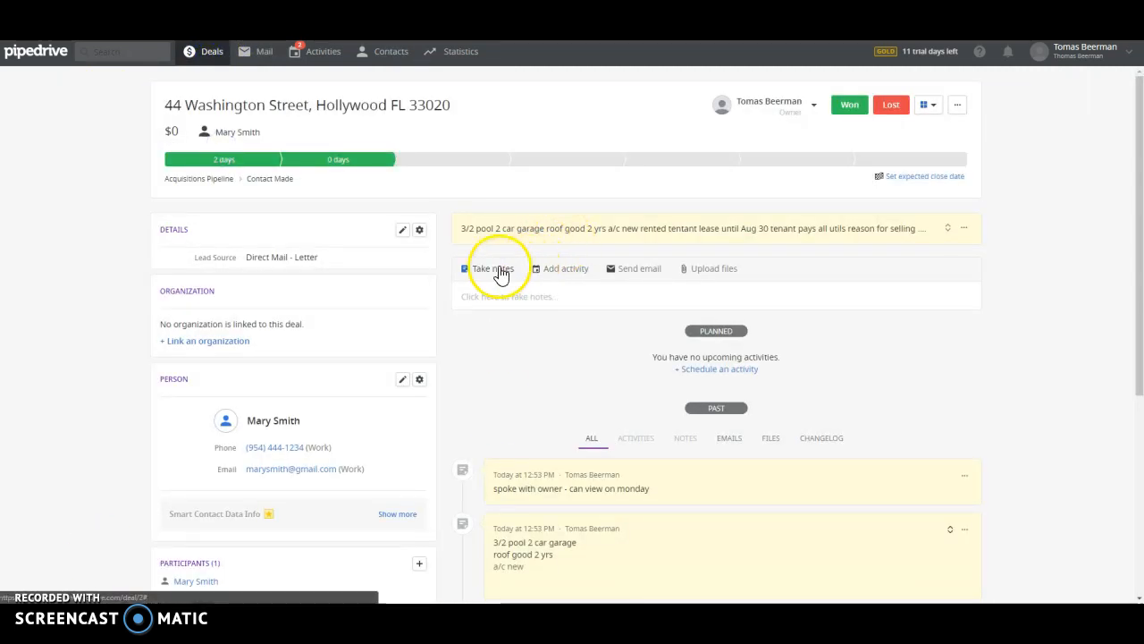
{"action": "left_click", "coordinate": [560, 270]}
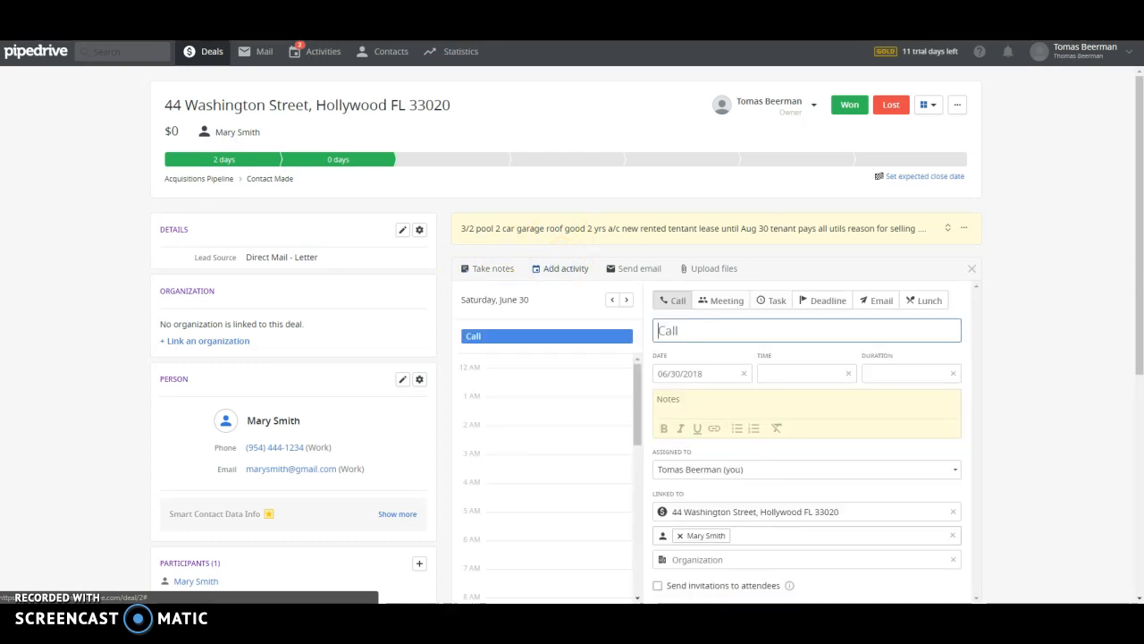
{"action": "left_click", "coordinate": [695, 373]}
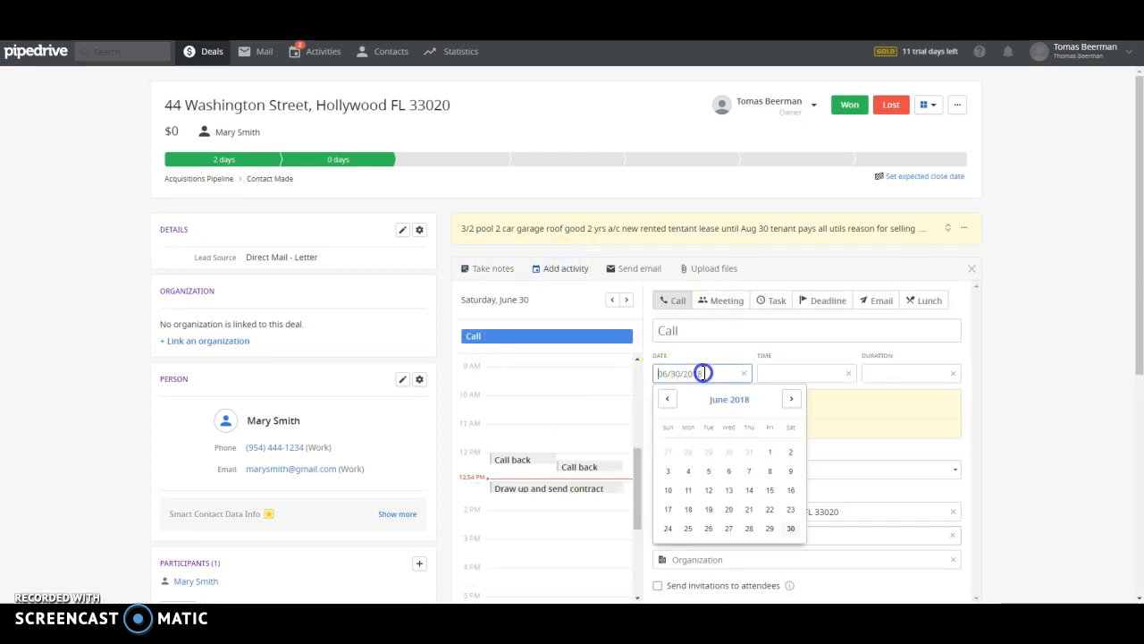
{"action": "left_click", "coordinate": [823, 371]}
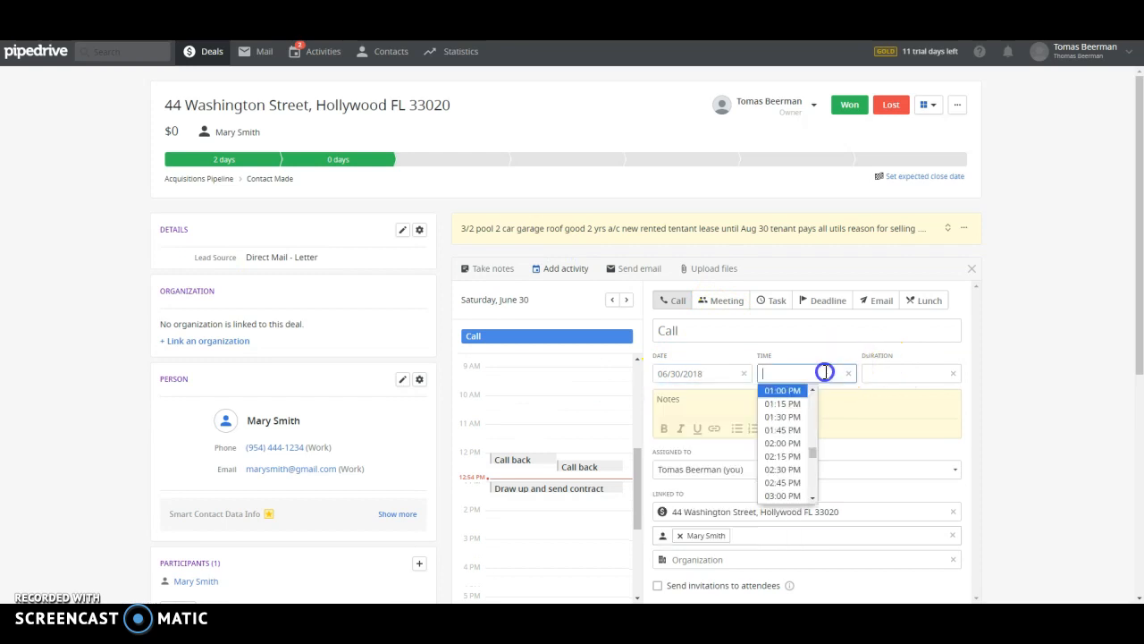
{"action": "left_click", "coordinate": [791, 415]}
Set the call's subject to 'follow up'
{"action": "left_click", "coordinate": [706, 330]}
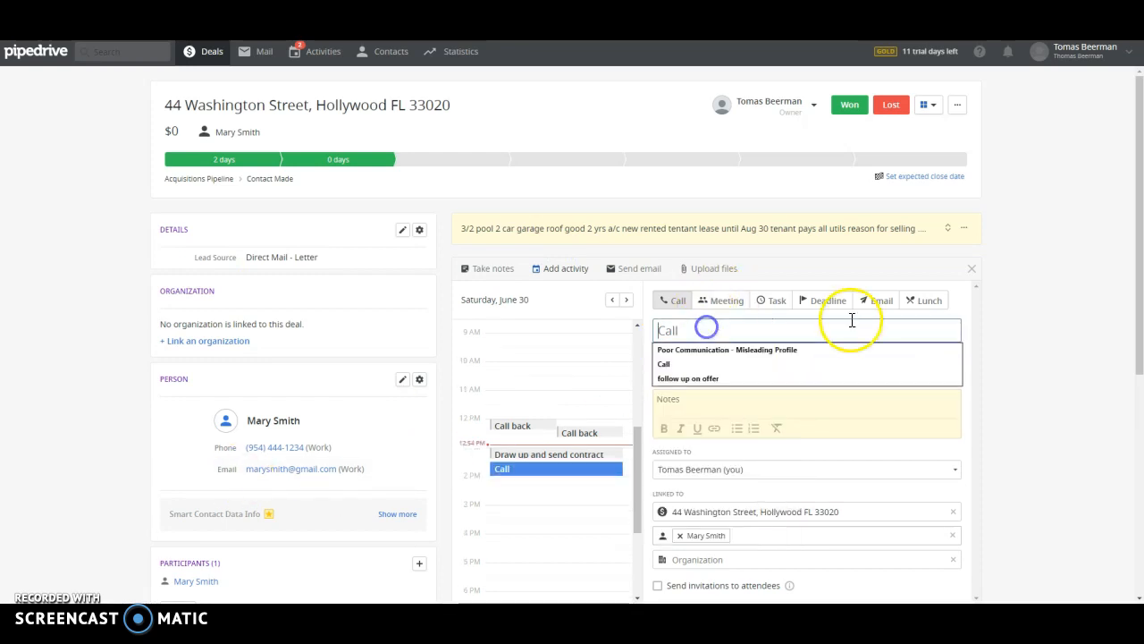
{"action": "type", "text": "follow "}
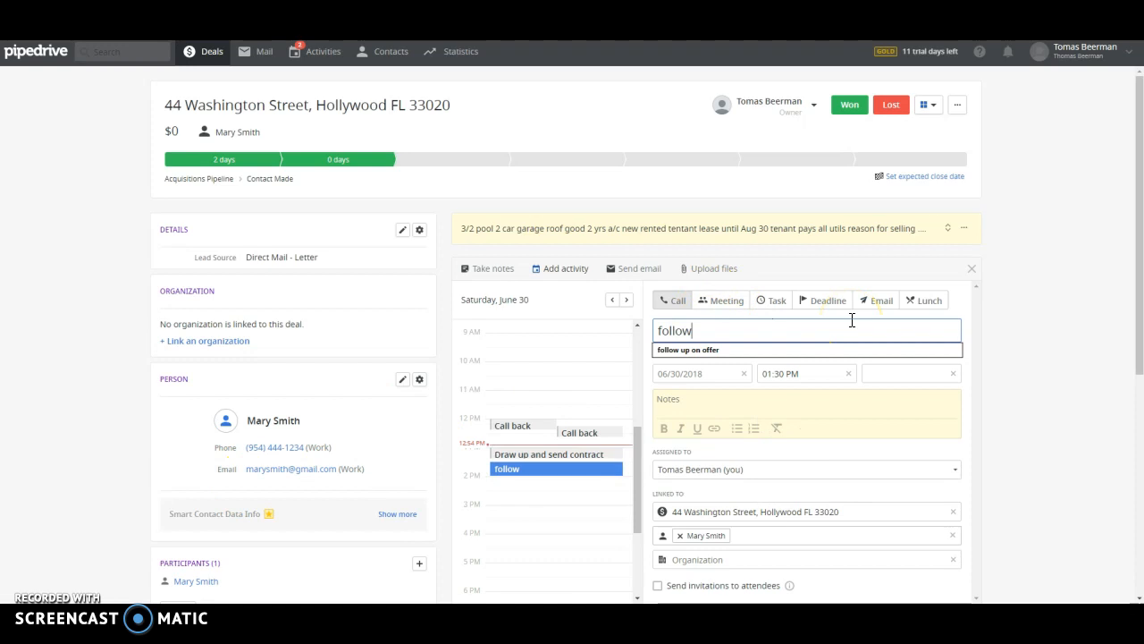
{"action": "type", "text": "up"}
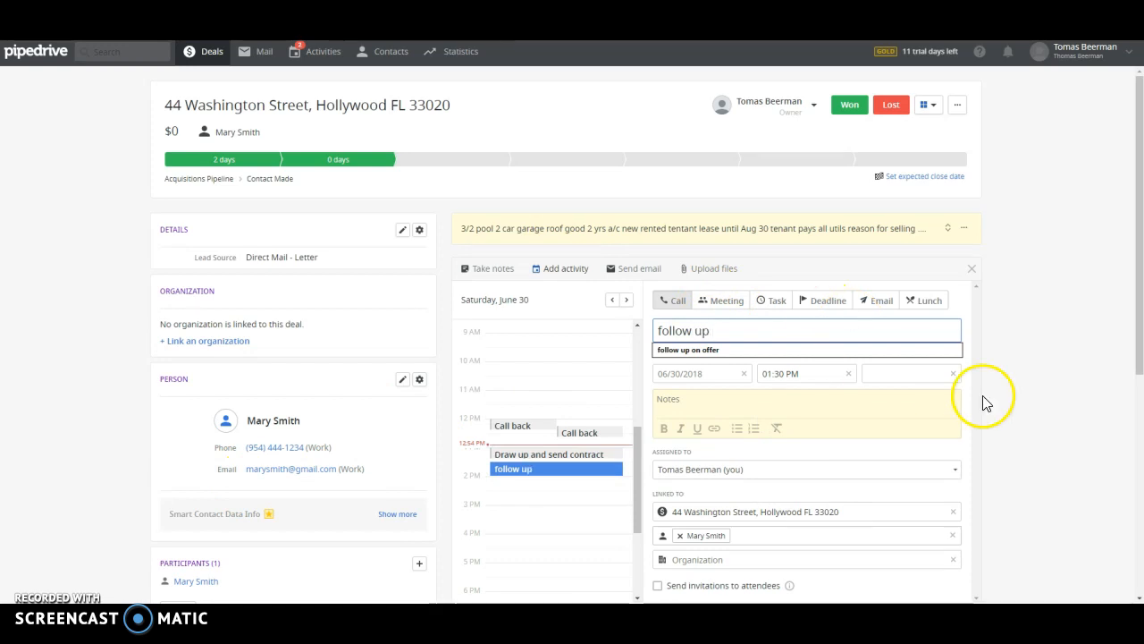
{"action": "left_click", "coordinate": [1048, 385]}
{"action": "triple_click", "coordinate": [759, 327]}
{"action": "key", "text": "BackSpace"}
{"action": "type", "text": "nee"}
{"action": "key", "text": "BackSpace"}
{"action": "key", "text": "BackSpace"}
{"action": "key", "text": "BackSpace"}
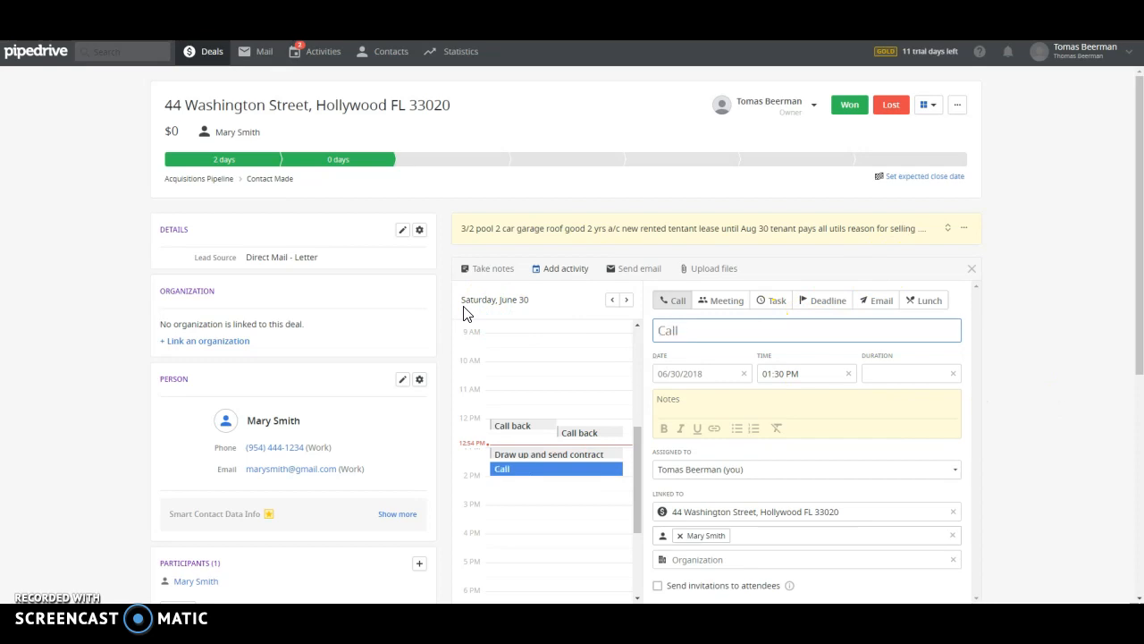
{"action": "type", "text": "follow up"}
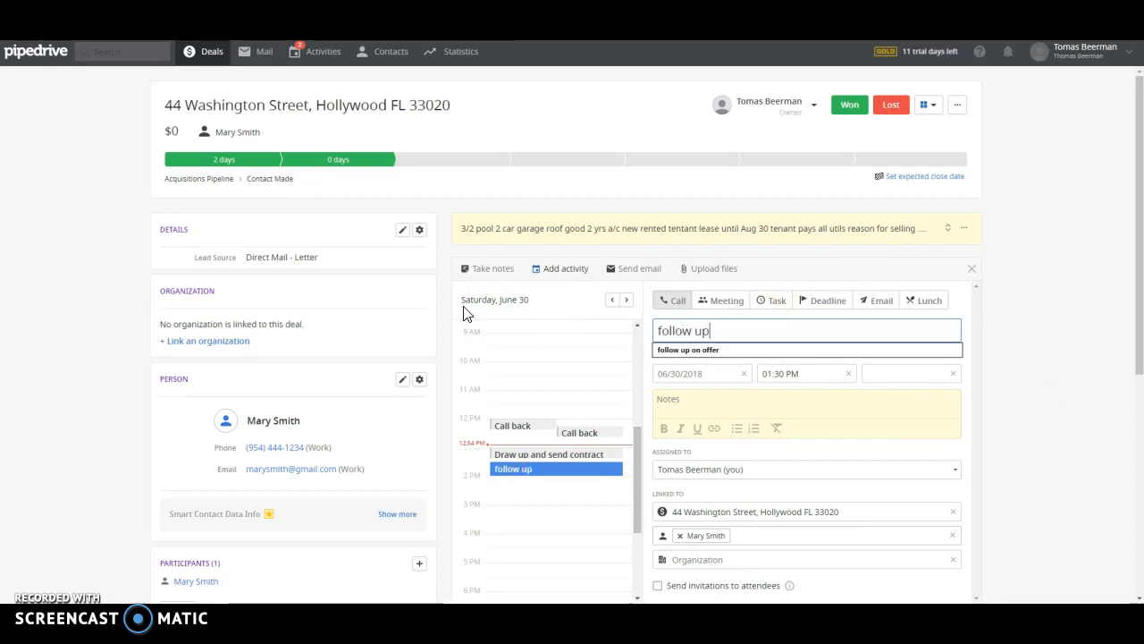
Add the note 'needs to talk to husband' and save the call activity
{"action": "left_click", "coordinate": [663, 402]}
{"action": "type", "text": "T"}
{"action": "type", "text": "eed"}
{"action": "type", "text": "s to talk to hu"}
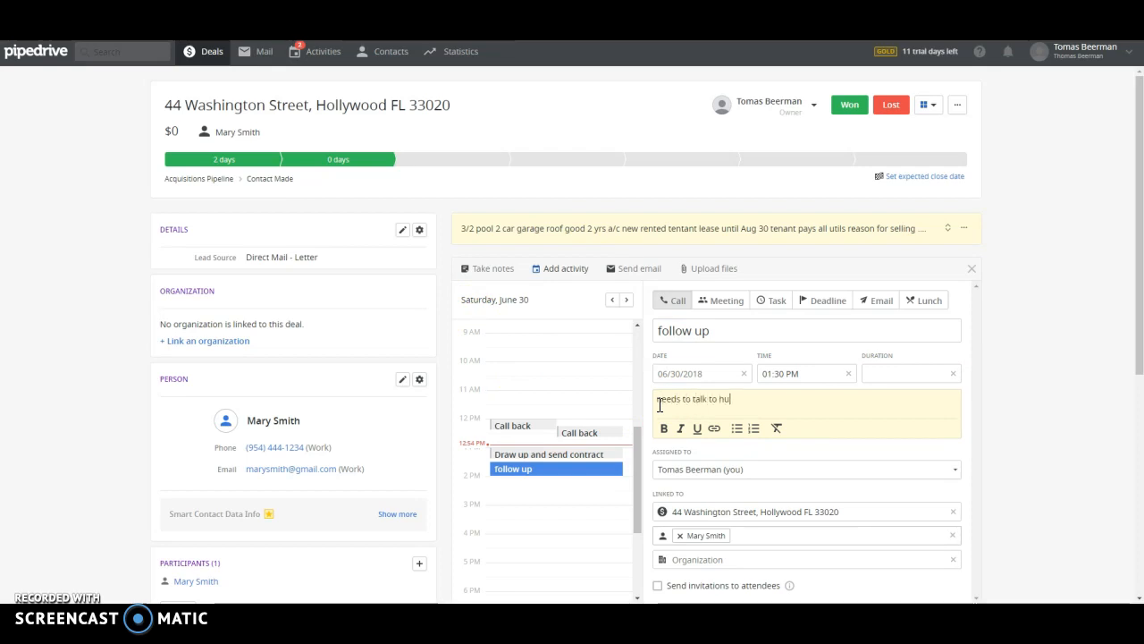
{"action": "type", "text": "sband"}
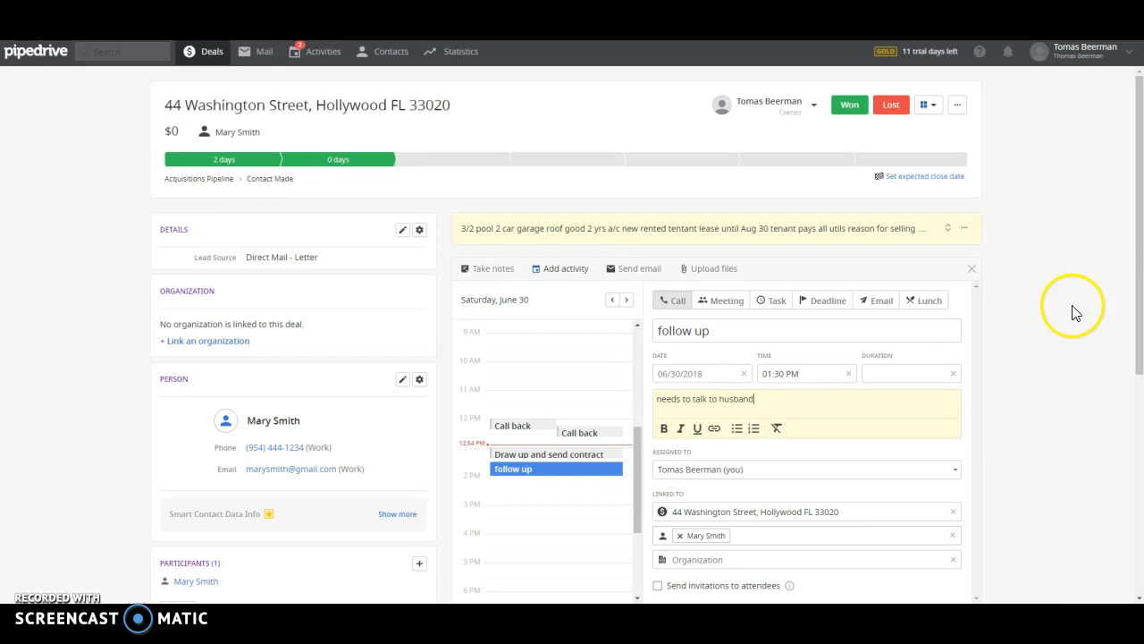
{"action": "scroll", "coordinate": [950, 288], "scroll_direction": "down", "scroll_amount": 2}
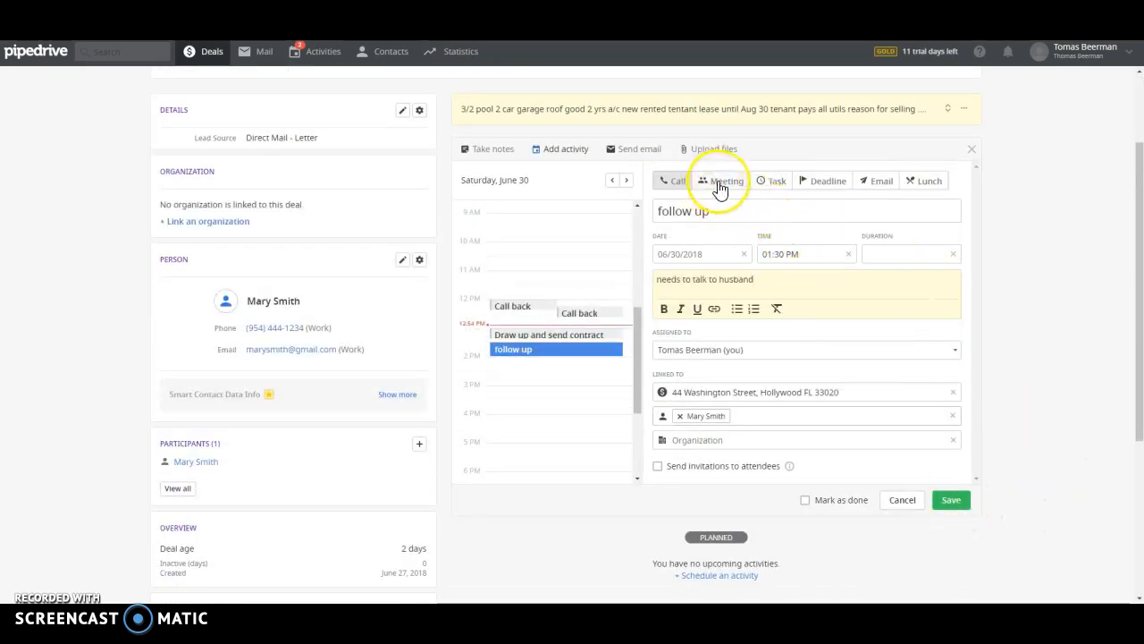
{"action": "left_click", "coordinate": [773, 189]}
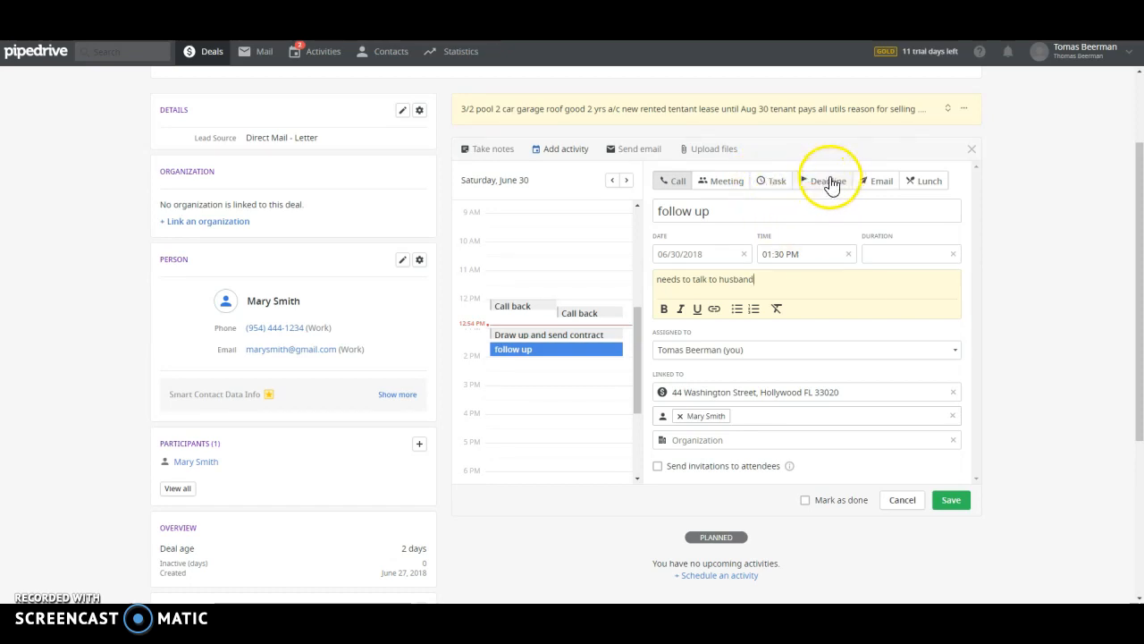
{"action": "left_click", "coordinate": [947, 502]}
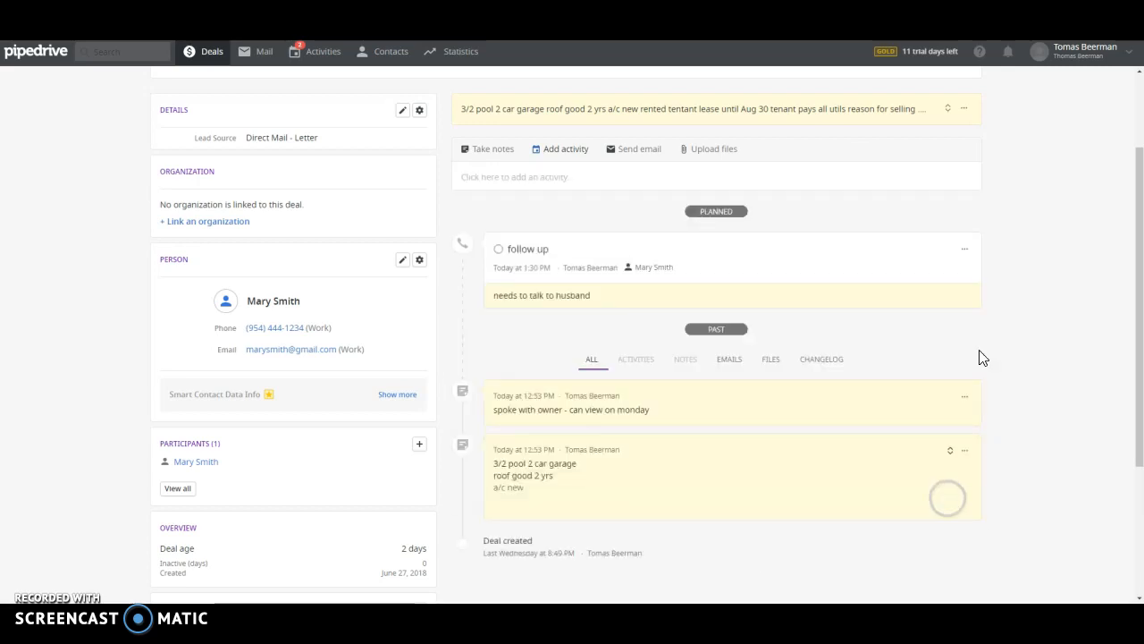
{"action": "scroll", "coordinate": [555, 263], "scroll_direction": "up", "scroll_amount": 3}
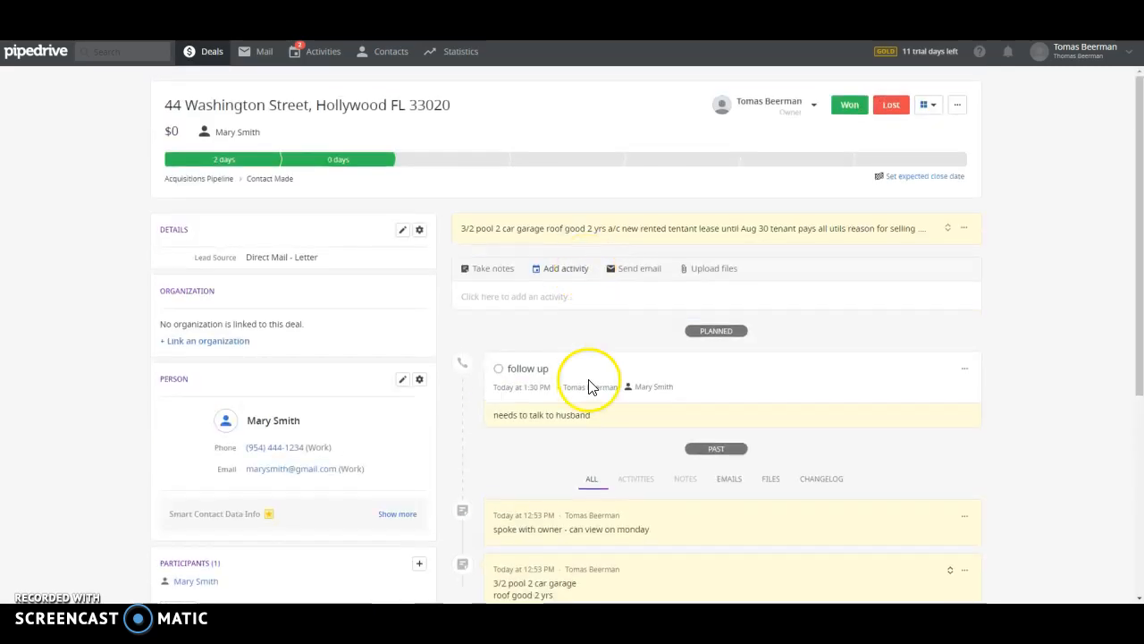
{"action": "left_click", "coordinate": [327, 52]}
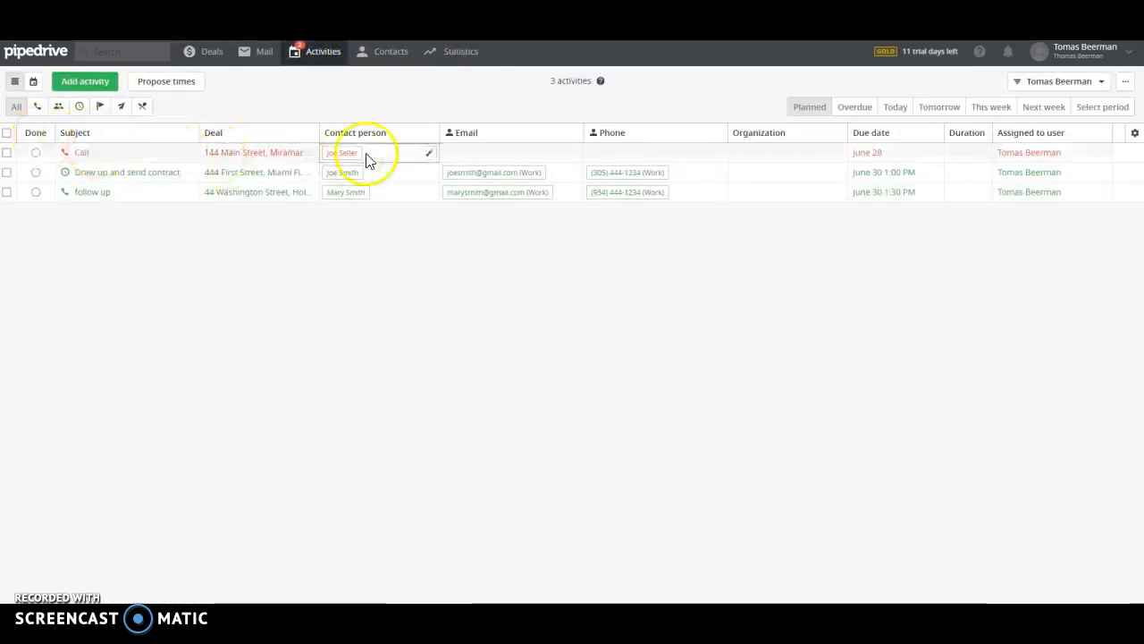
{"action": "left_click", "coordinate": [207, 53]}
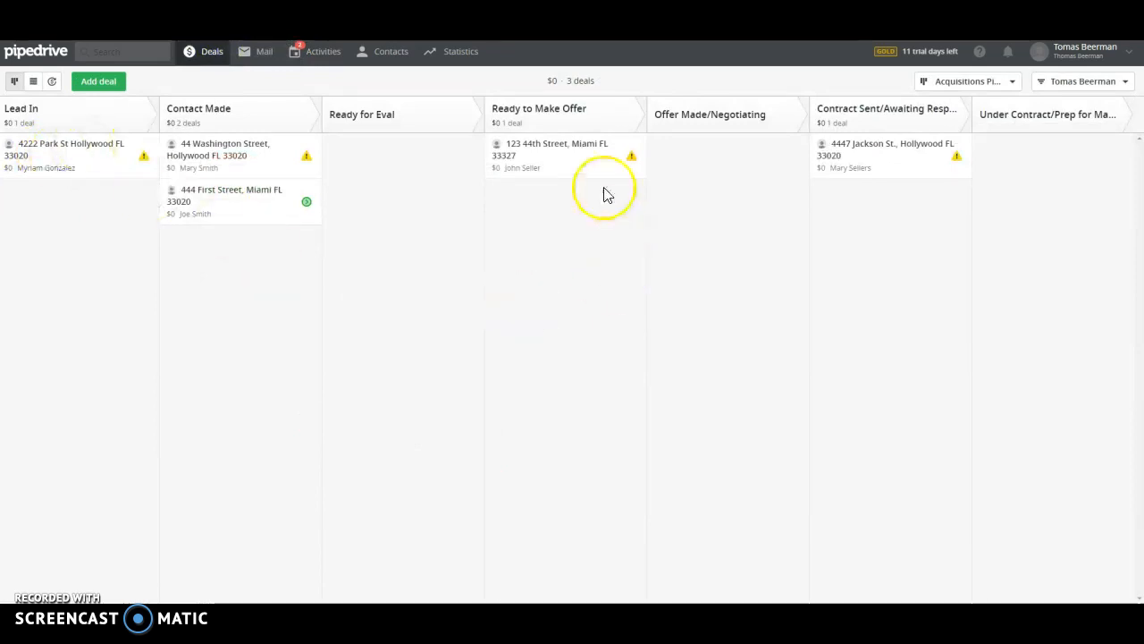
{"action": "left_click", "coordinate": [213, 157]}
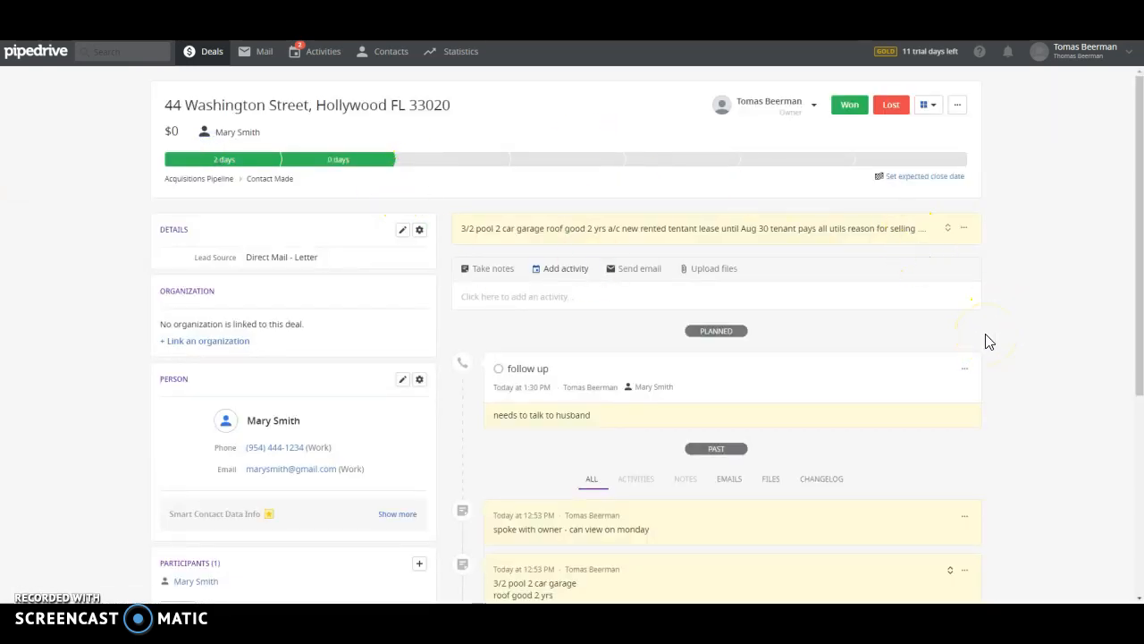
{"action": "scroll", "coordinate": [989, 342], "scroll_direction": "down", "scroll_amount": 4}
{"action": "scroll", "coordinate": [986, 340], "scroll_direction": "up", "scroll_amount": 4}
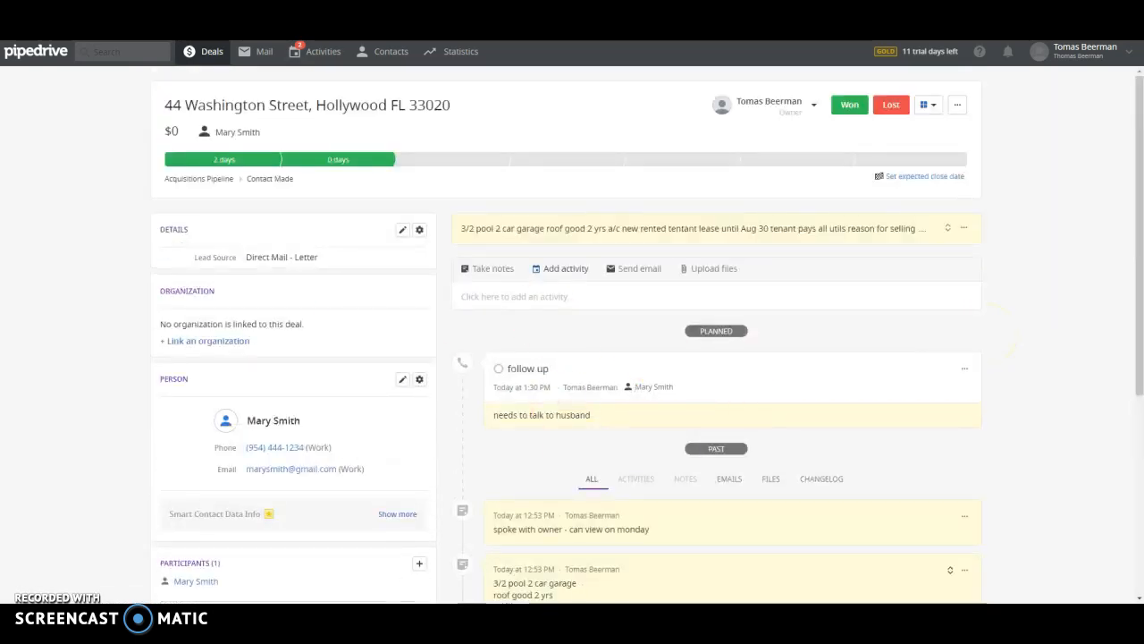
{"action": "left_click", "coordinate": [196, 52]}
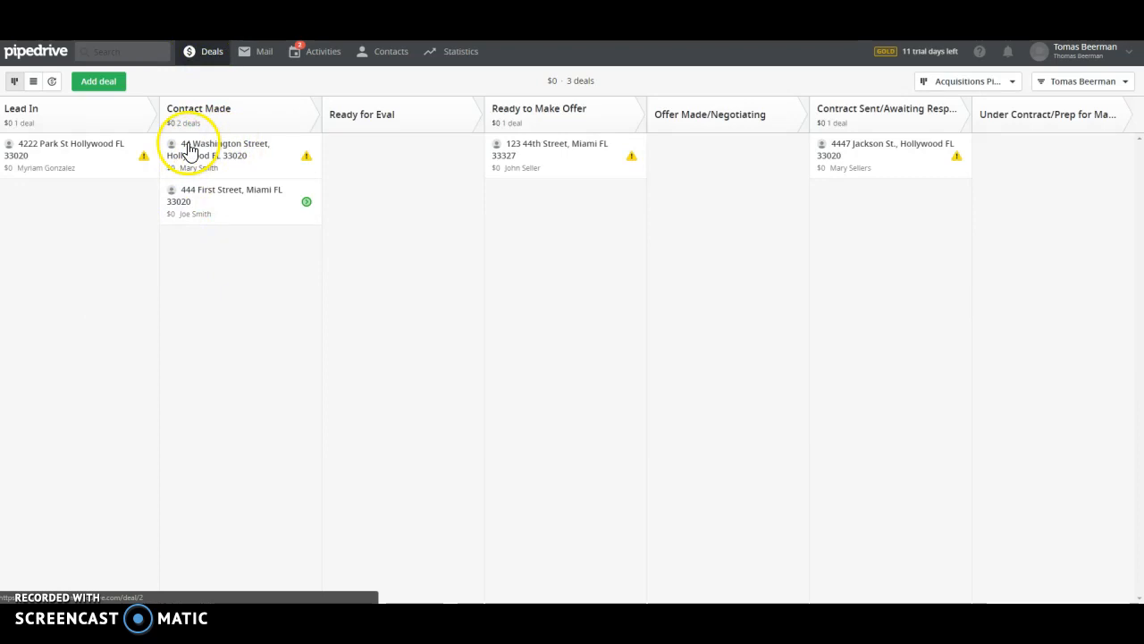
{"action": "left_click_drag", "start_coordinate": [191, 149], "coordinate": [353, 161]}
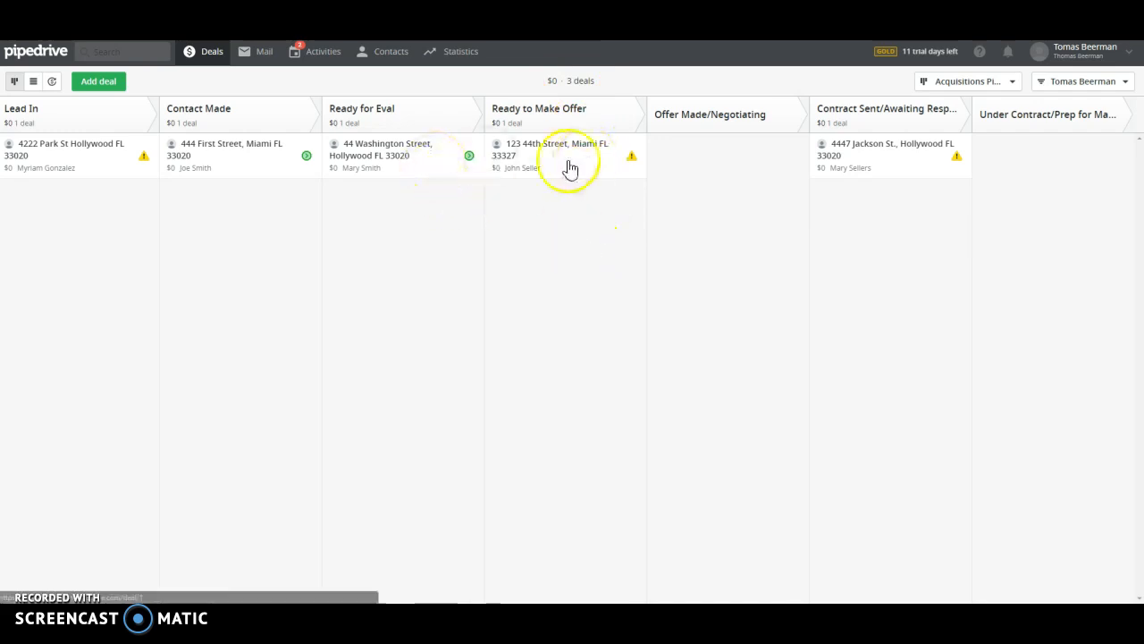
{"action": "left_click_drag", "start_coordinate": [376, 154], "coordinate": [533, 202]}
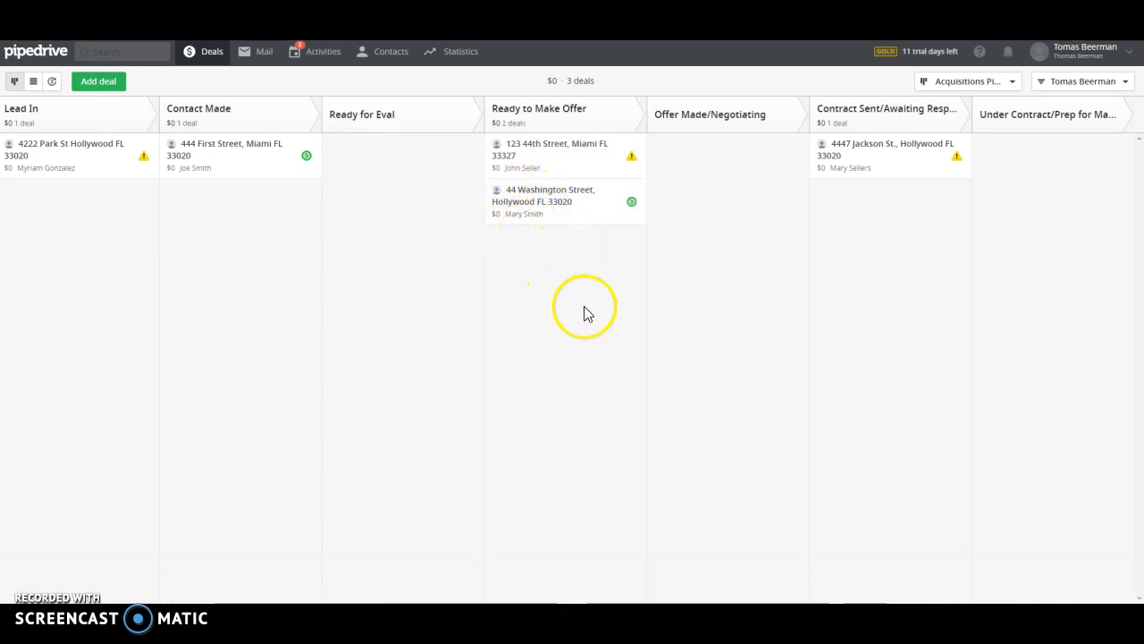
{"action": "left_click", "coordinate": [533, 205]}
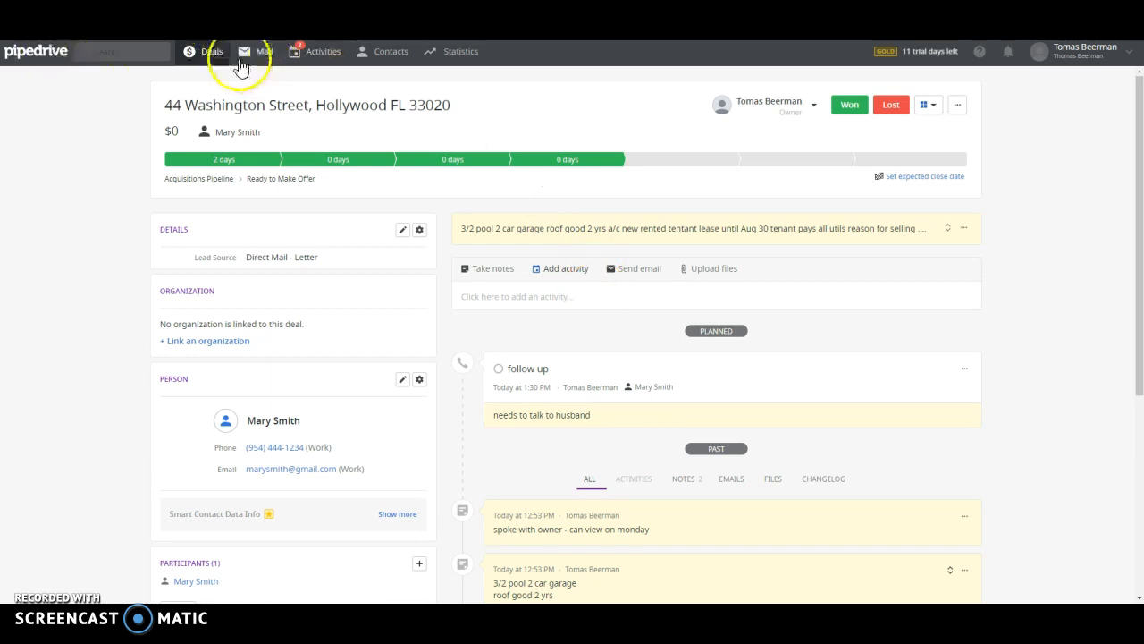
{"action": "left_click", "coordinate": [209, 51]}
{"action": "left_click_drag", "start_coordinate": [569, 200], "coordinate": [434, 173]}
{"action": "left_click", "coordinate": [374, 161]}
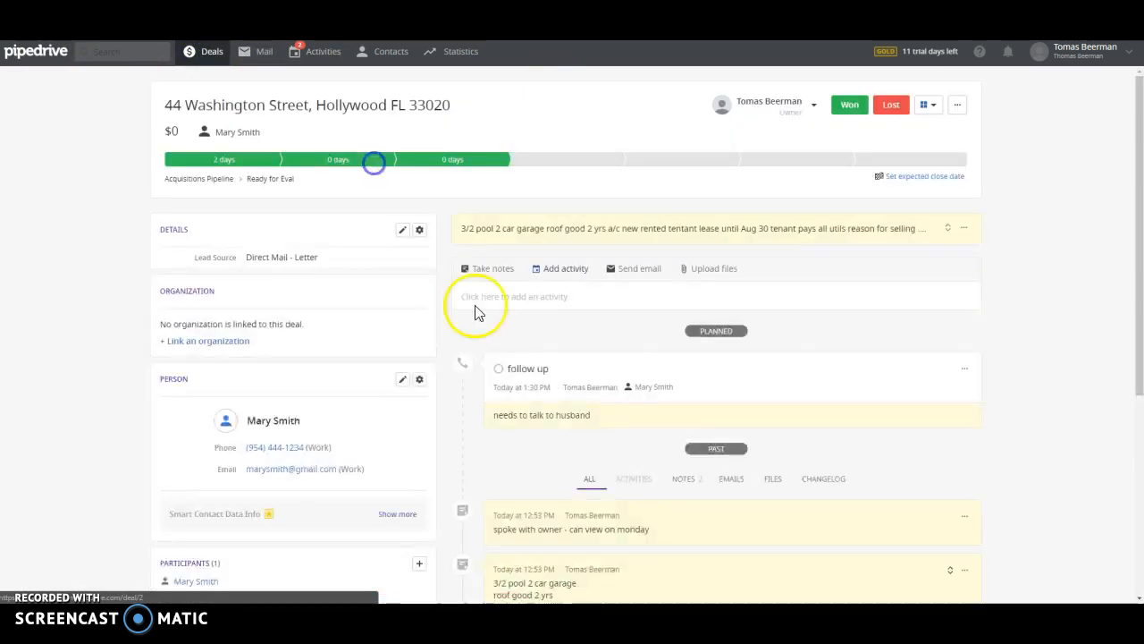
Begin a 'comp' note, abandon it, and bring up the deal's upload-from-computer panel
{"action": "left_click", "coordinate": [540, 294]}
{"action": "left_click", "coordinate": [501, 267]}
{"action": "left_click", "coordinate": [522, 304]}
{"action": "type", "text": "comp 2 address"}
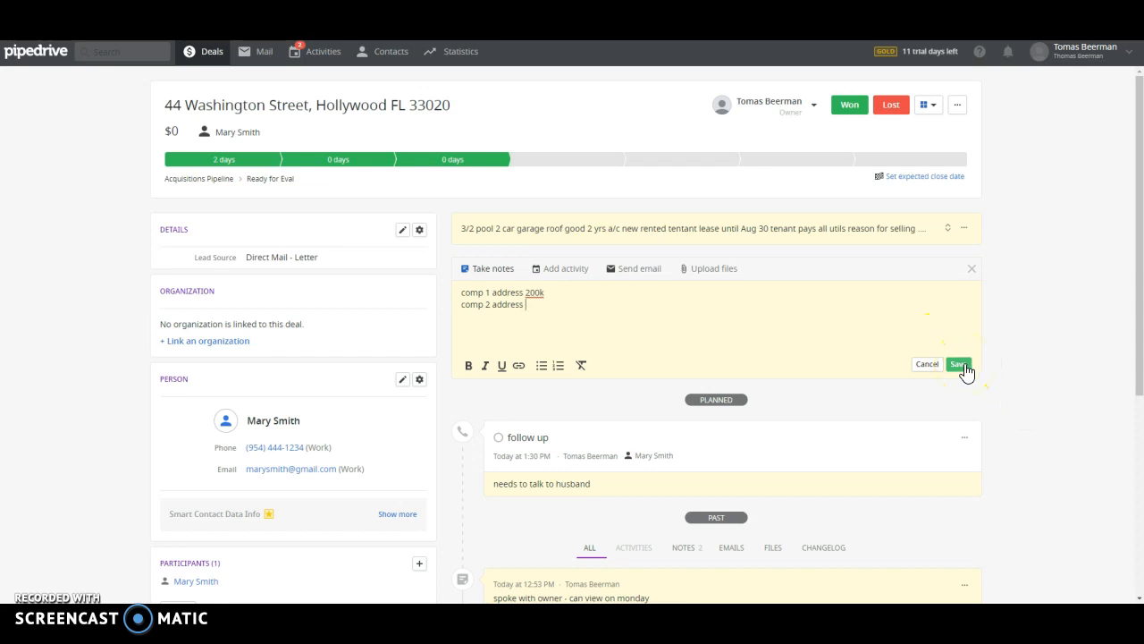
{"action": "scroll", "coordinate": [757, 327], "scroll_direction": "down", "scroll_amount": 1}
{"action": "scroll", "coordinate": [756, 316], "scroll_direction": "up", "scroll_amount": 1}
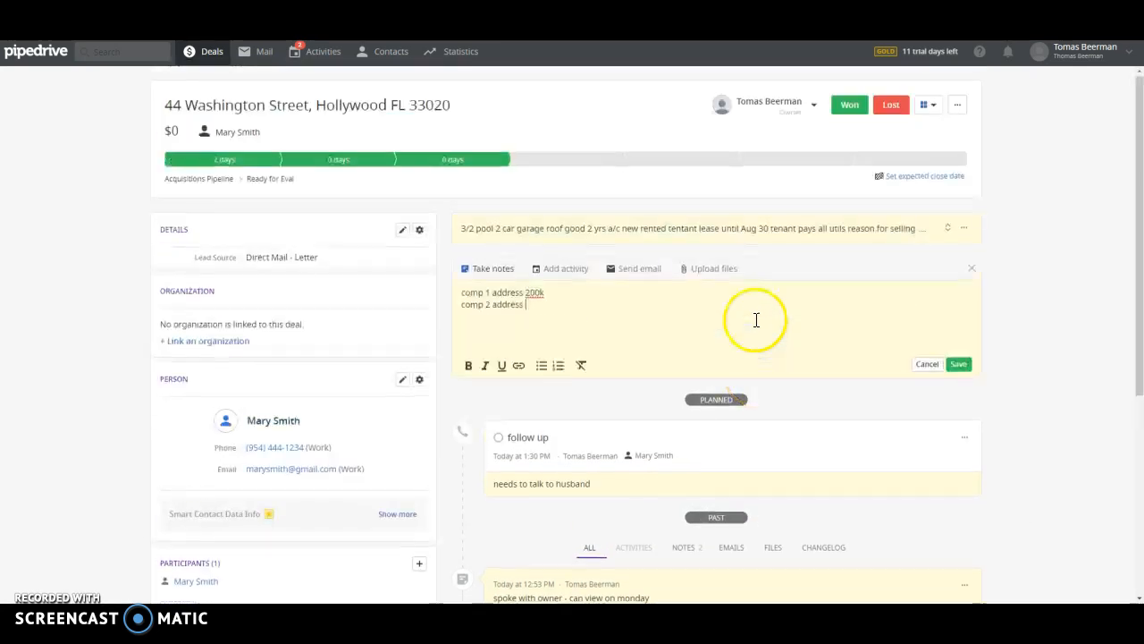
{"action": "left_click", "coordinate": [713, 271]}
Upload 11371 backyard.jpg, 5.jpg and 3.jpg from the computer as attachments on the deal
{"action": "left_click", "coordinate": [759, 315]}
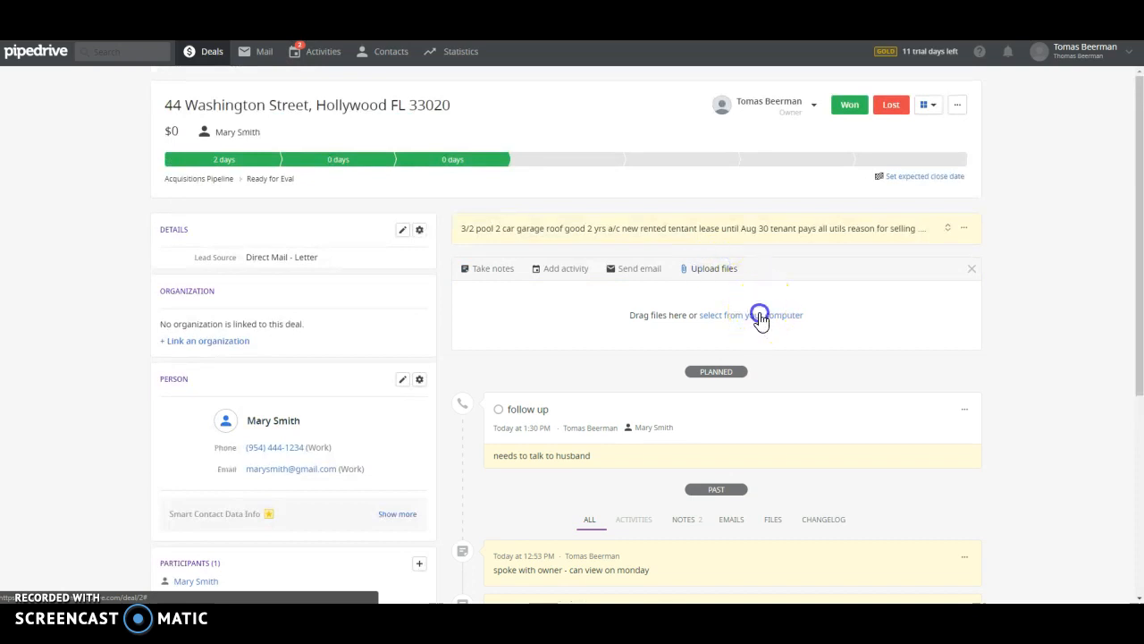
{"action": "left_click", "coordinate": [264, 89]}
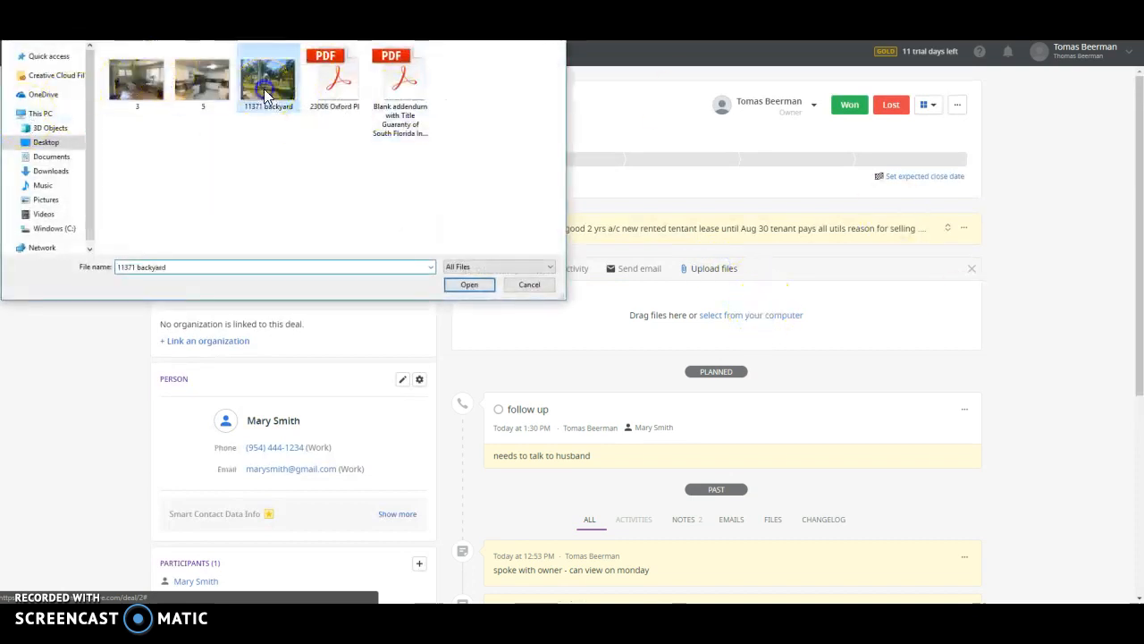
{"action": "left_click", "coordinate": [200, 80], "text": "ctrl"}
{"action": "left_click", "coordinate": [130, 80], "text": "ctrl"}
{"action": "left_click", "coordinate": [470, 285]}
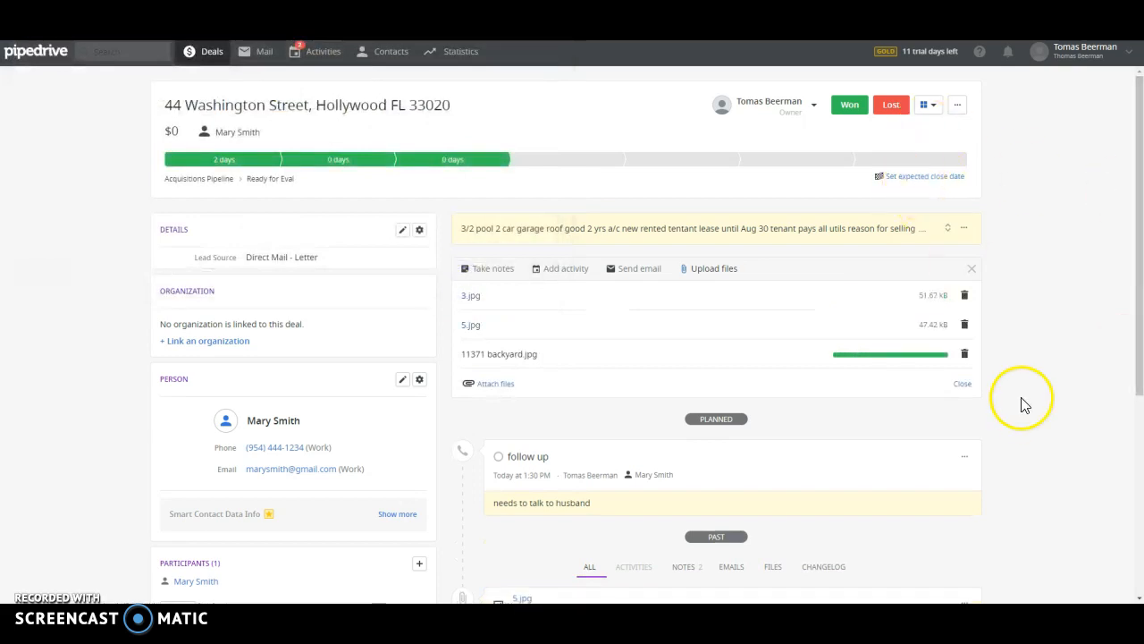
{"action": "left_click", "coordinate": [495, 268]}
Save a new note on the deal giving the property's lockbox code
{"action": "left_click", "coordinate": [627, 318]}
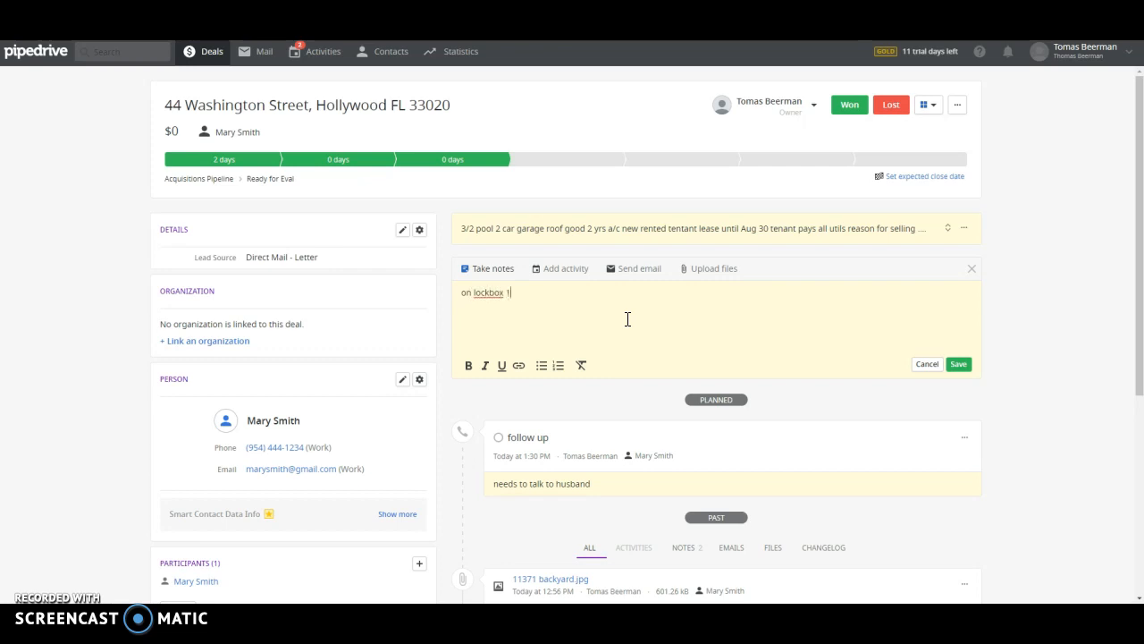
{"action": "left_click", "coordinate": [955, 364]}
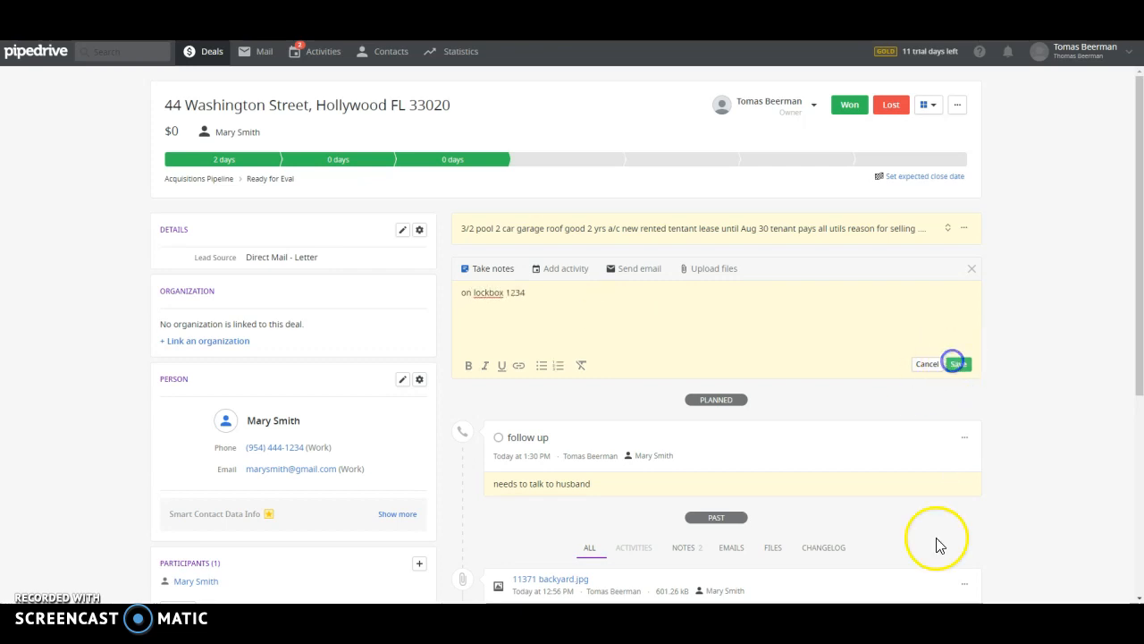
{"action": "scroll", "coordinate": [1083, 460], "scroll_direction": "down", "scroll_amount": 2}
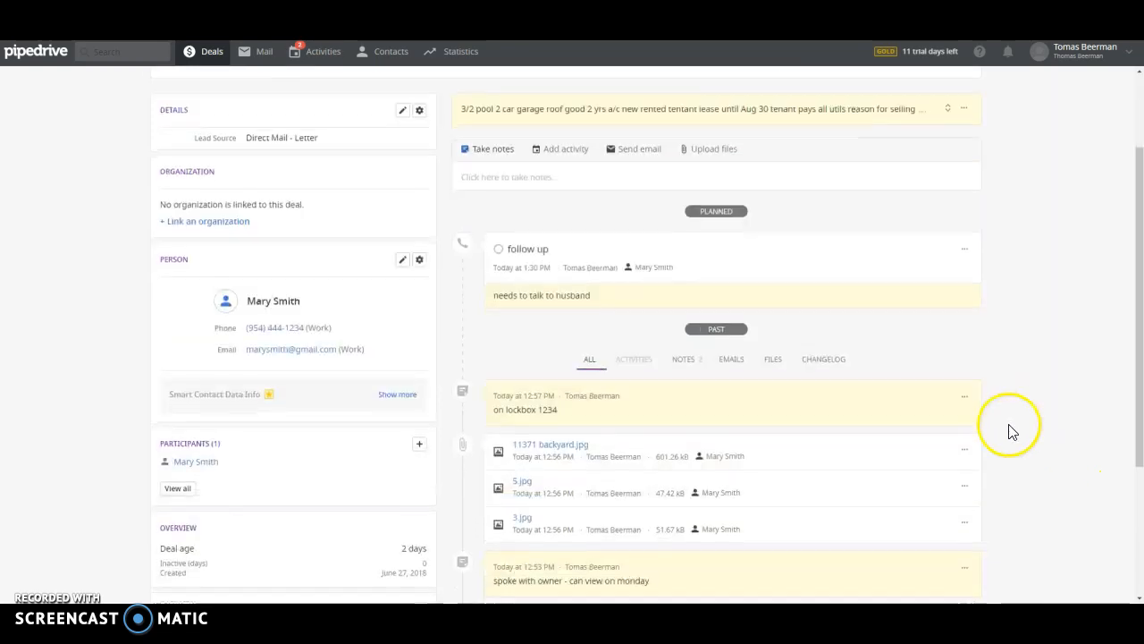
Pin the lockbox note so it sits above the property-details note
{"action": "left_click", "coordinate": [966, 396]}
{"action": "left_click", "coordinate": [943, 447]}
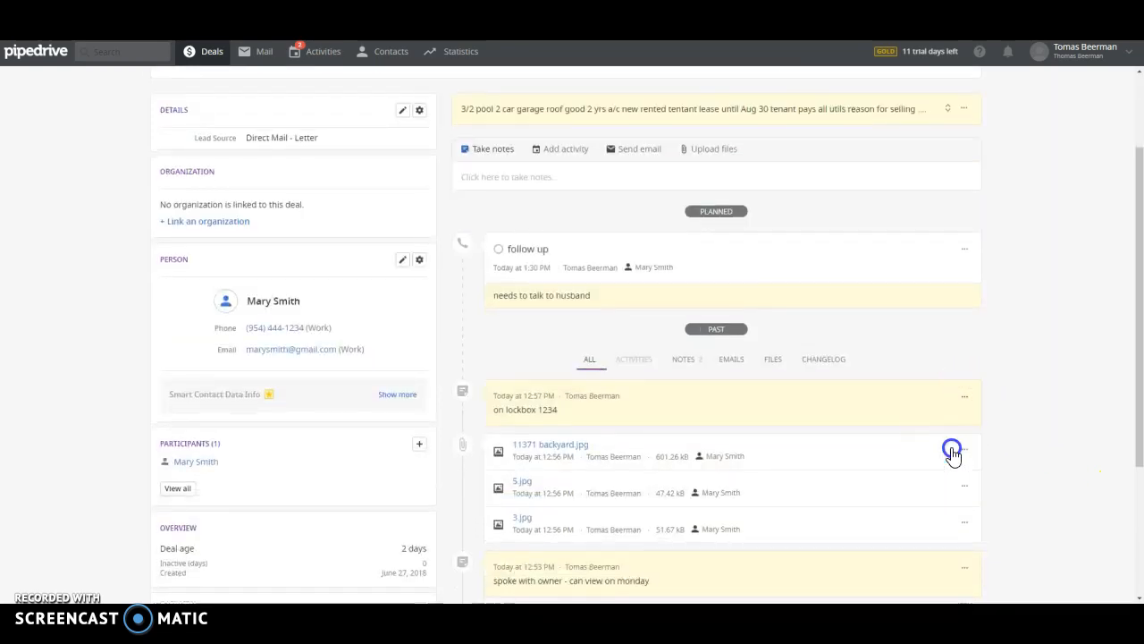
{"action": "scroll", "coordinate": [633, 275], "scroll_direction": "up", "scroll_amount": 2}
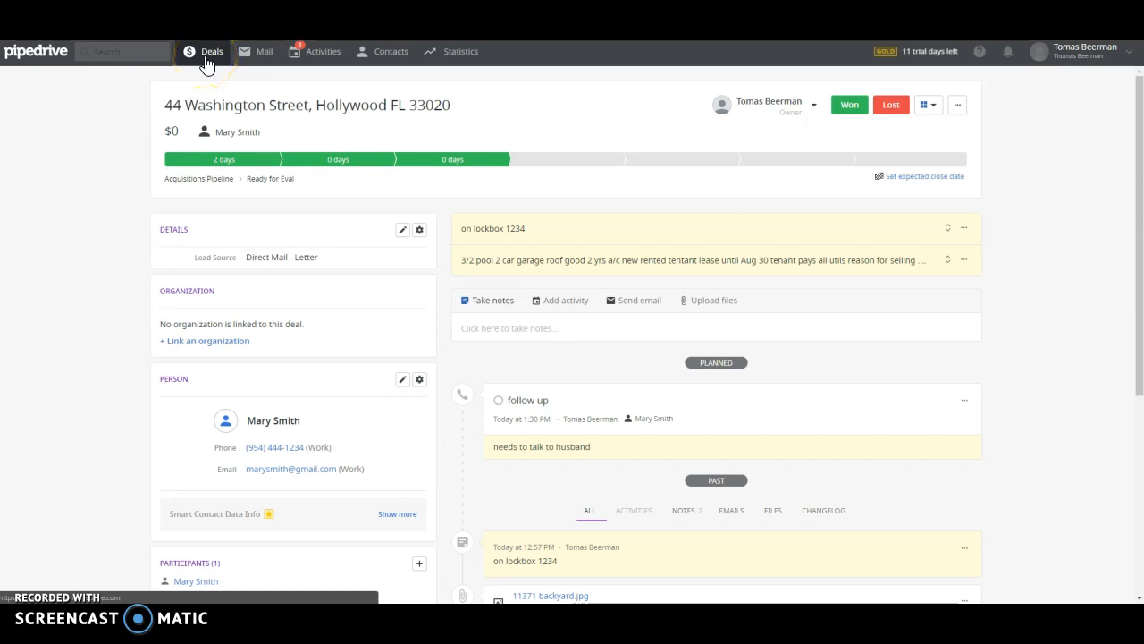
{"action": "scroll", "coordinate": [1016, 283], "scroll_direction": "down", "scroll_amount": 5}
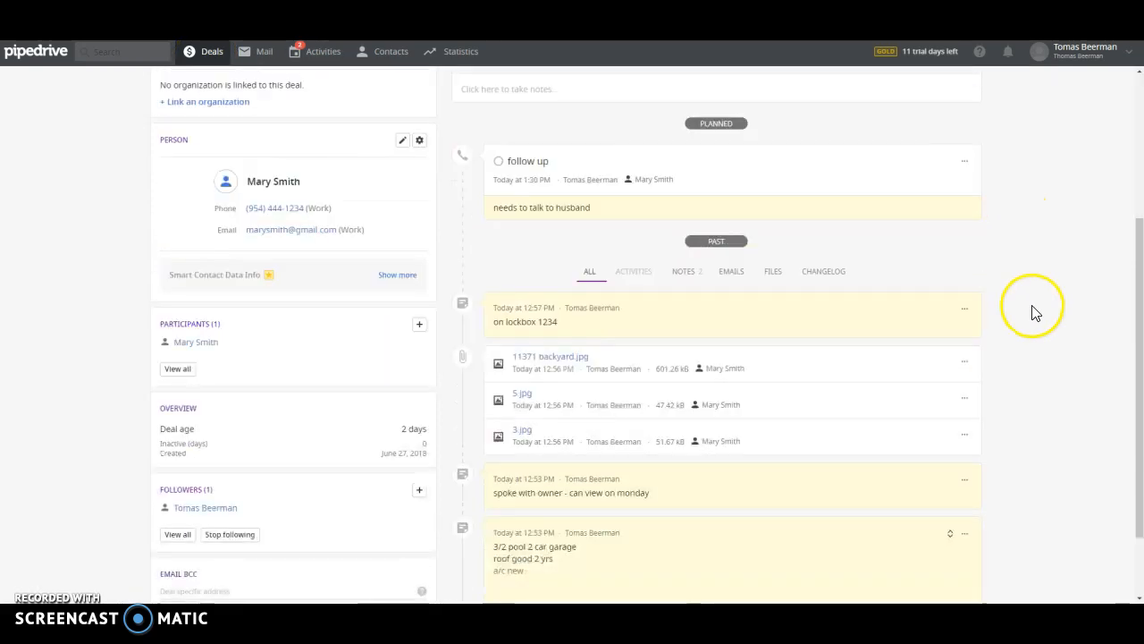
{"action": "scroll", "coordinate": [605, 349], "scroll_direction": "up", "scroll_amount": 2}
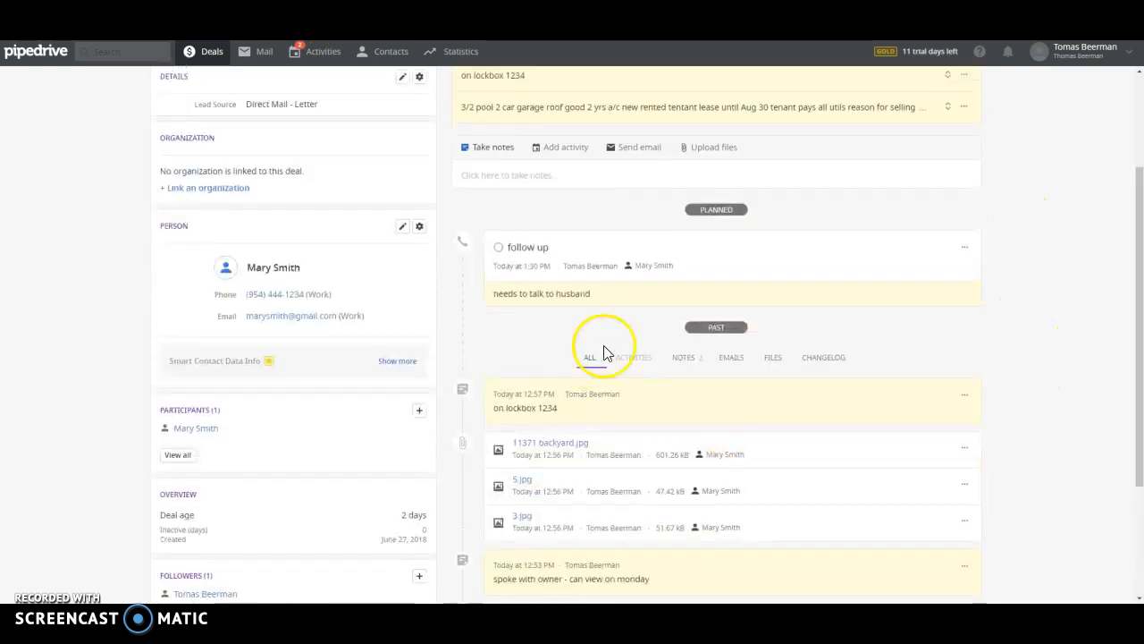
{"action": "scroll", "coordinate": [930, 325], "scroll_direction": "up", "scroll_amount": 2}
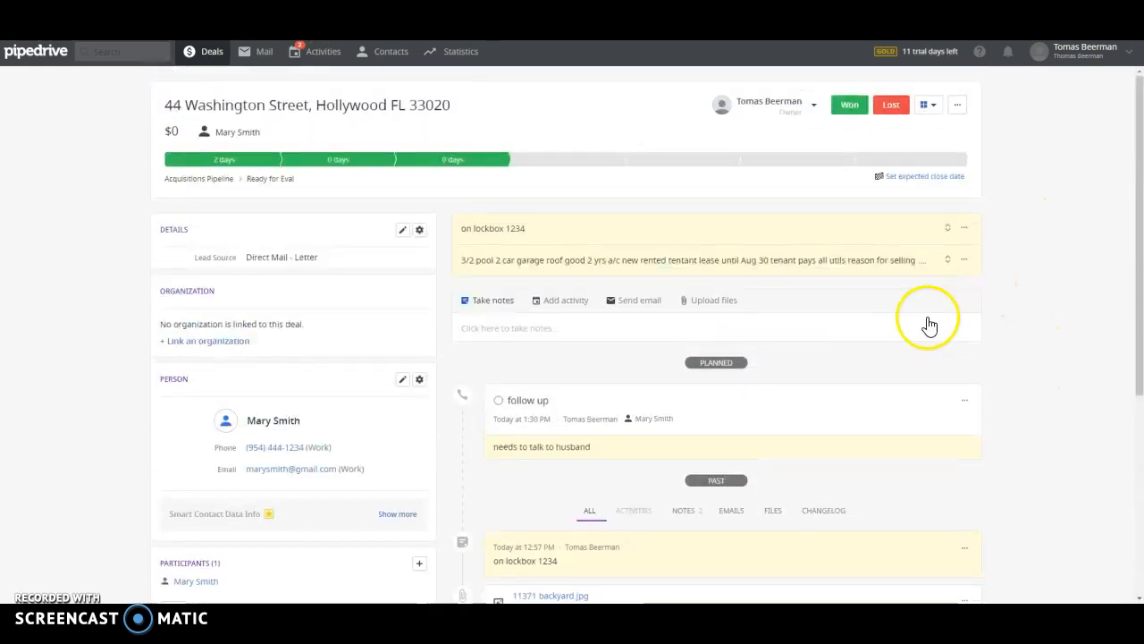
{"action": "left_click", "coordinate": [210, 51]}
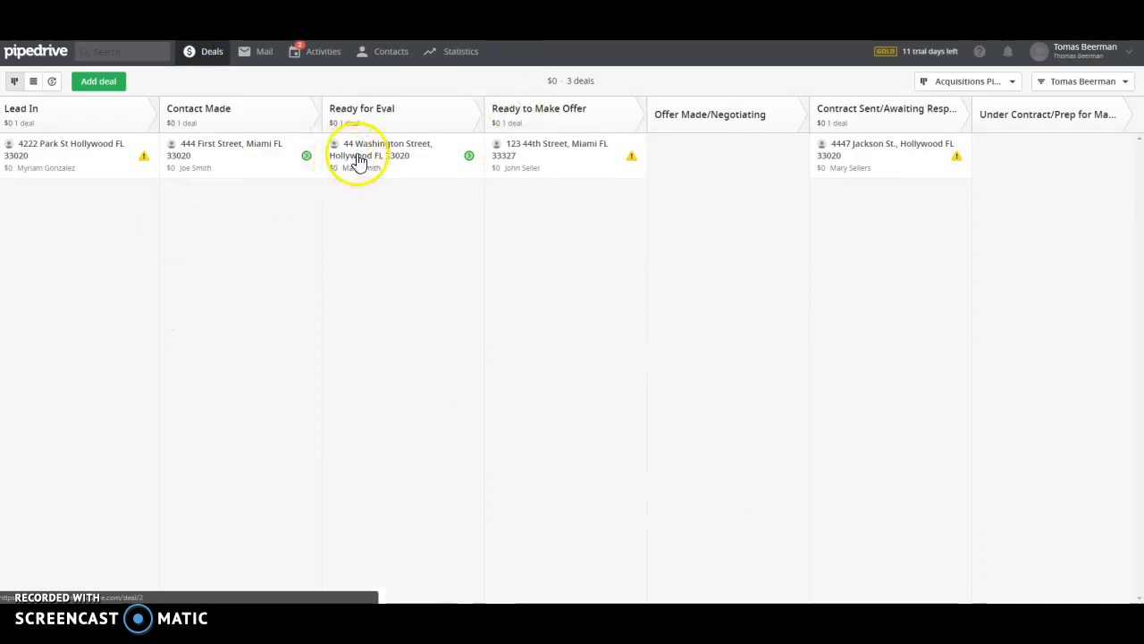
{"action": "left_click_drag", "start_coordinate": [361, 158], "coordinate": [539, 212]}
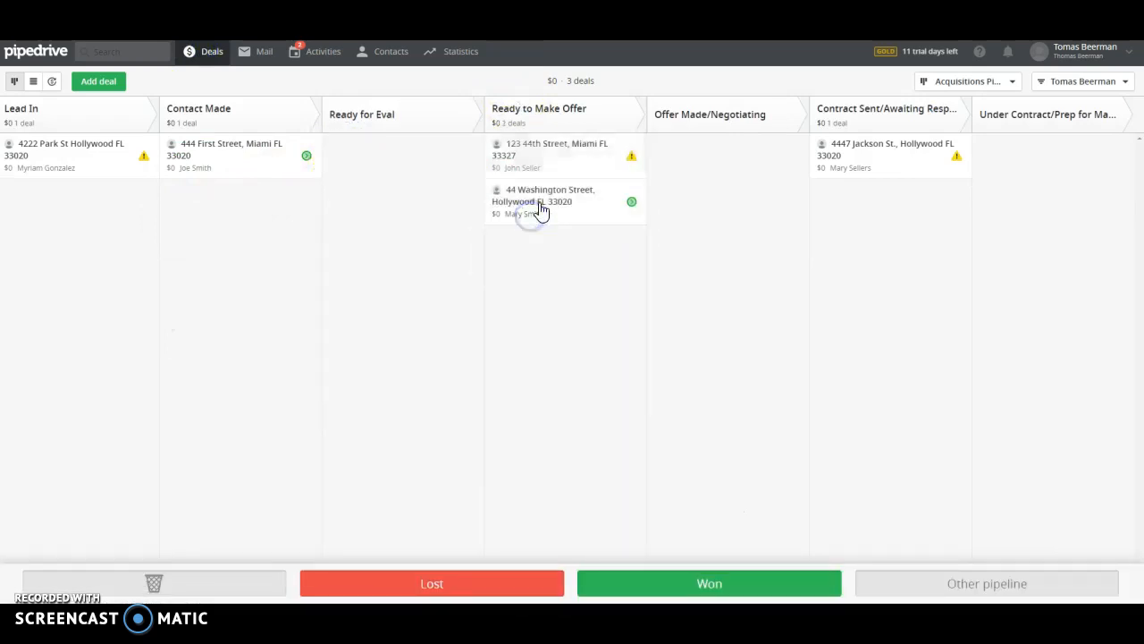
{"action": "left_click", "coordinate": [540, 205]}
{"action": "left_click", "coordinate": [575, 323]}
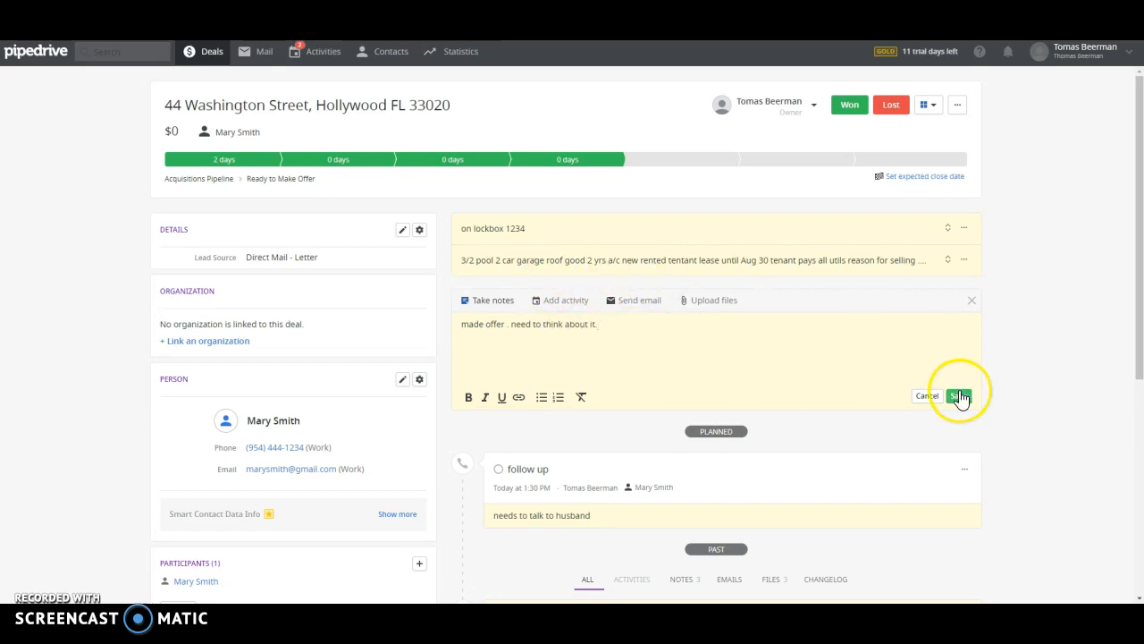
{"action": "left_click", "coordinate": [959, 395]}
Schedule a 'follow up on offer' activity for July 1, 2018 at 01:30 PM
{"action": "left_click", "coordinate": [559, 304]}
{"action": "left_click", "coordinate": [799, 355]}
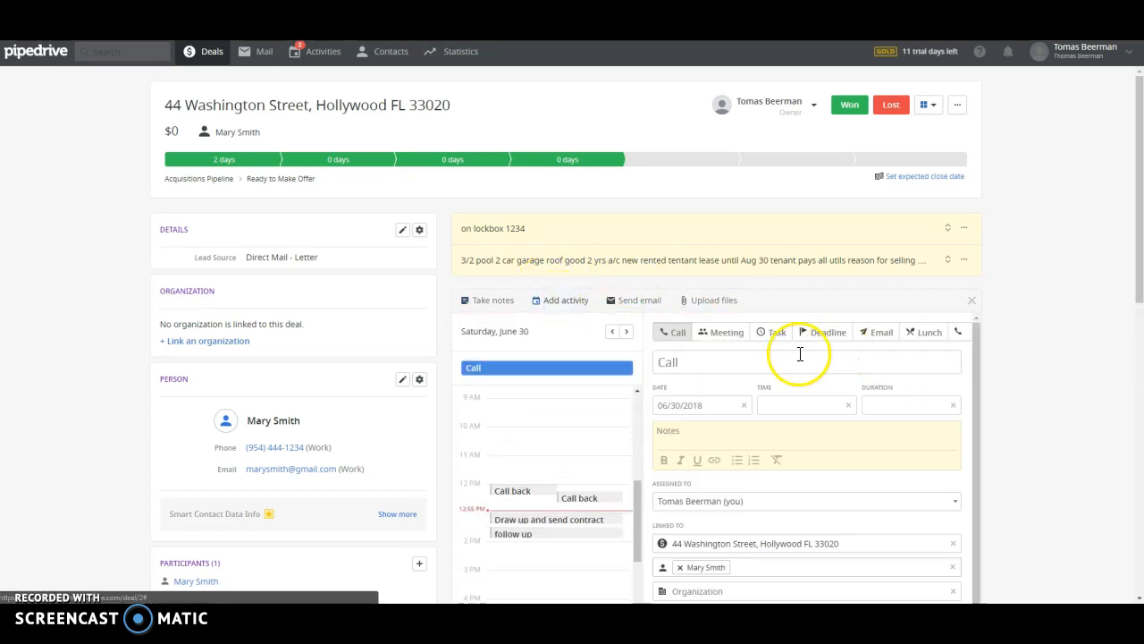
{"action": "type", "text": "f"}
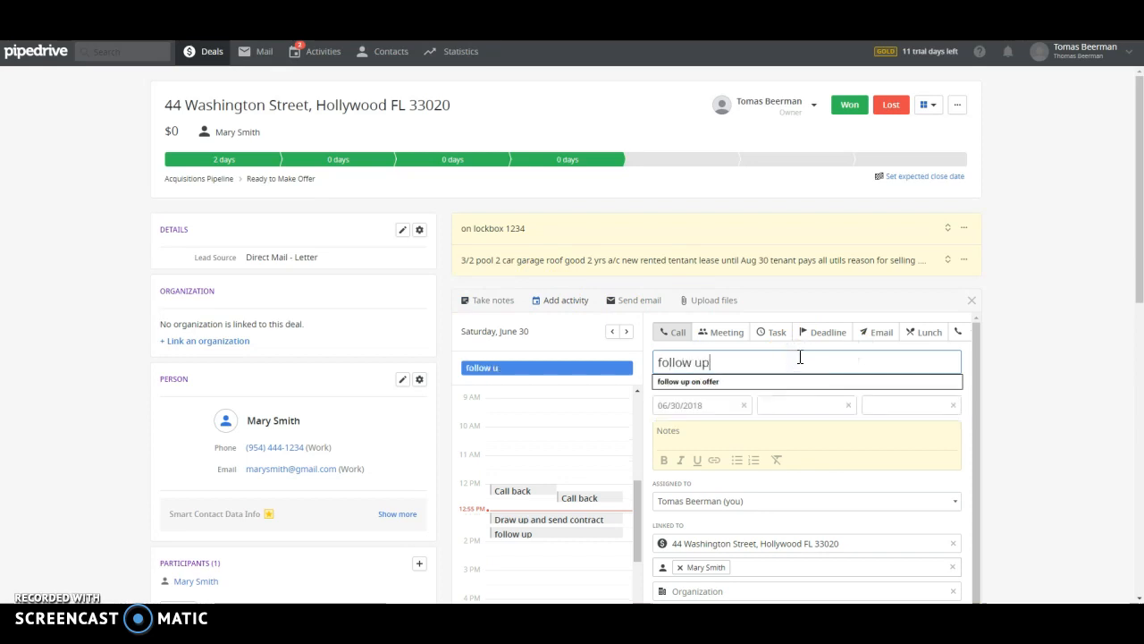
{"action": "type", "text": "ollow up"}
{"action": "key", "text": "Tab"}
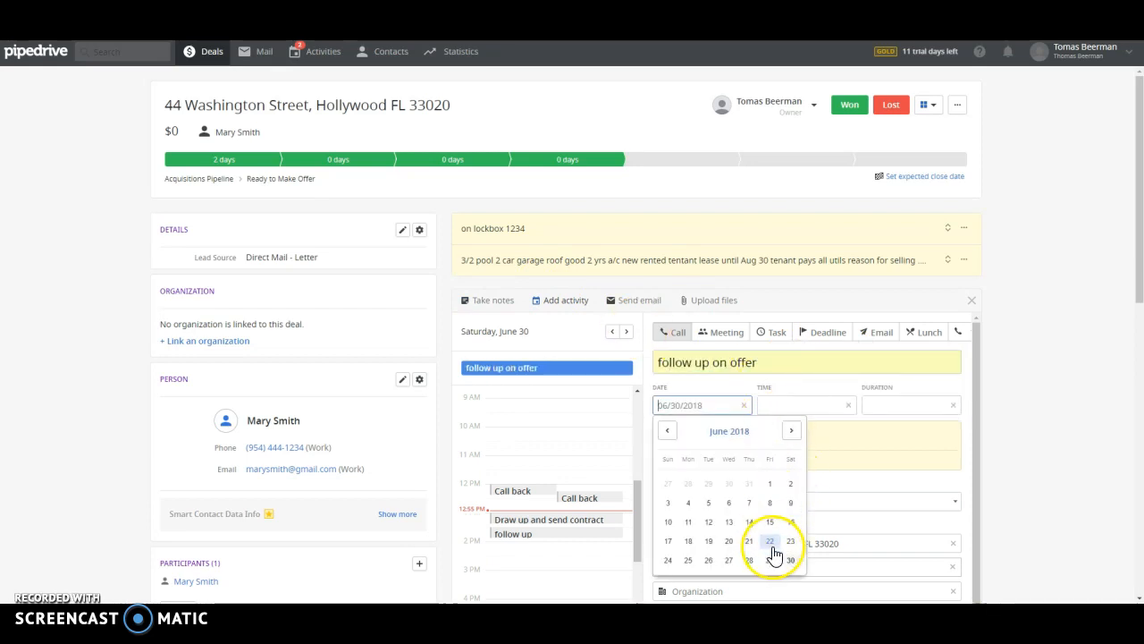
{"action": "left_click", "coordinate": [791, 431]}
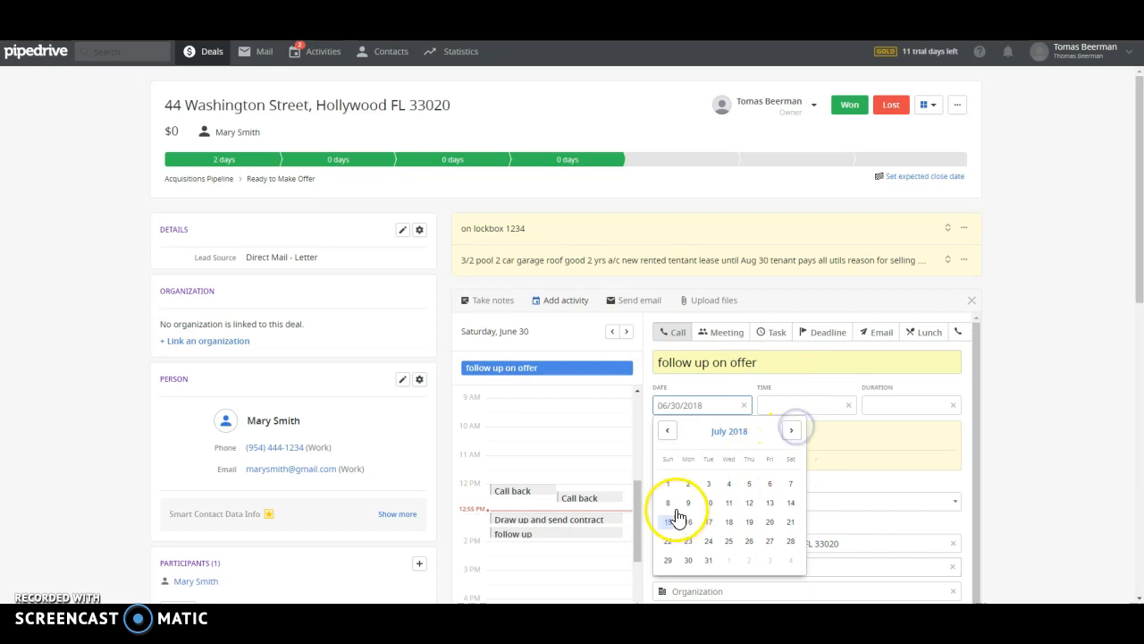
{"action": "left_click", "coordinate": [671, 488]}
{"action": "left_click", "coordinate": [809, 404]}
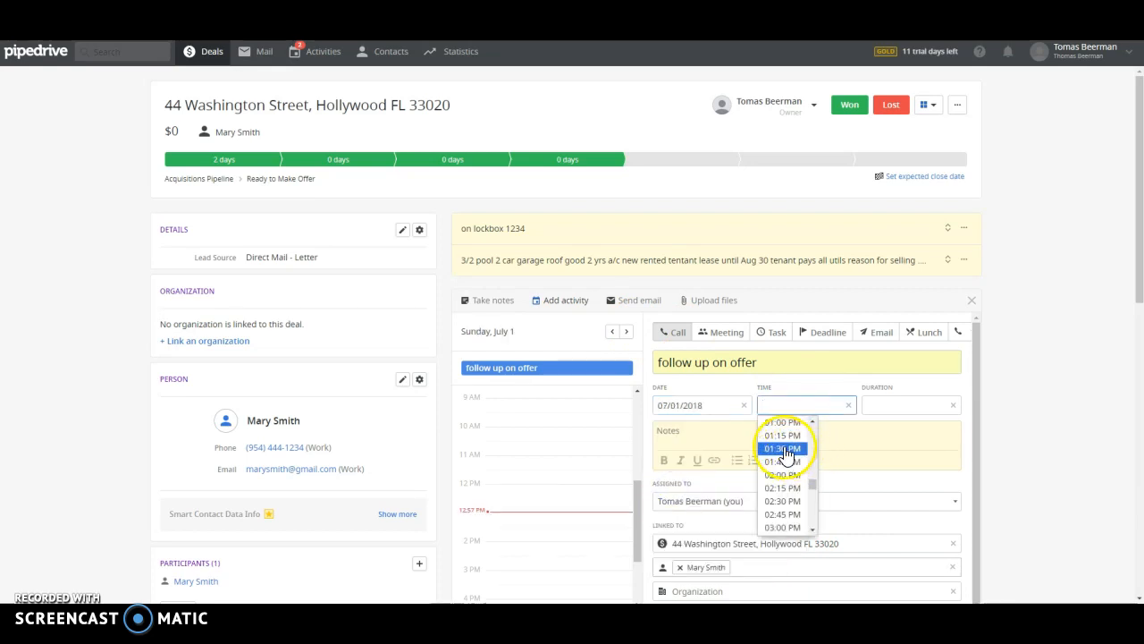
{"action": "left_click", "coordinate": [783, 449]}
{"action": "scroll", "coordinate": [996, 483], "scroll_direction": "down", "scroll_amount": 3}
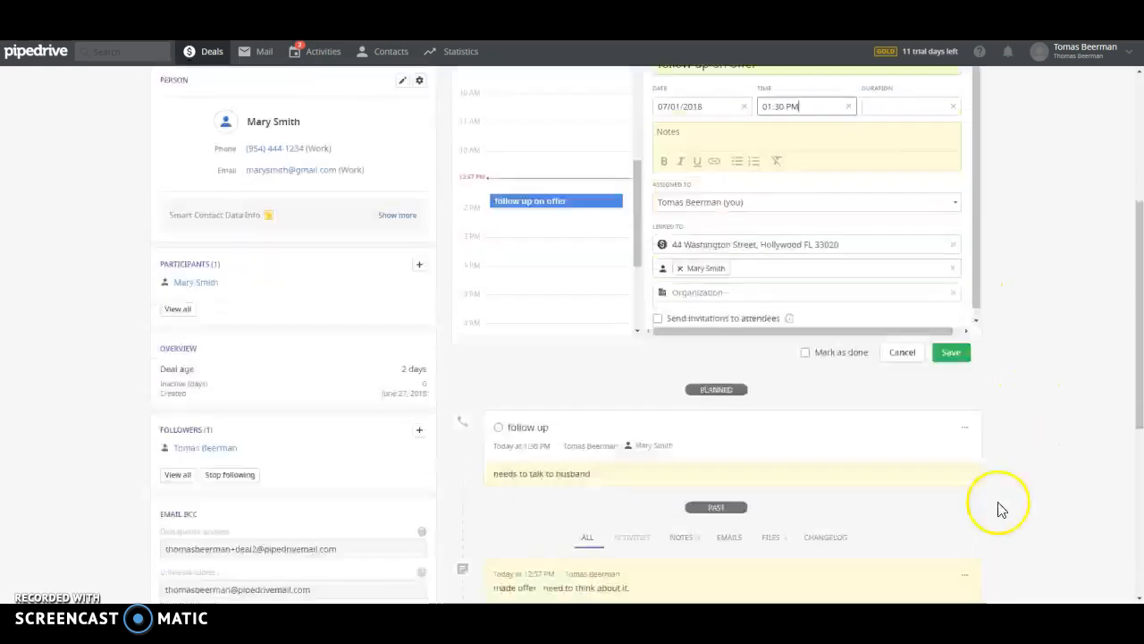
{"action": "left_click", "coordinate": [951, 358]}
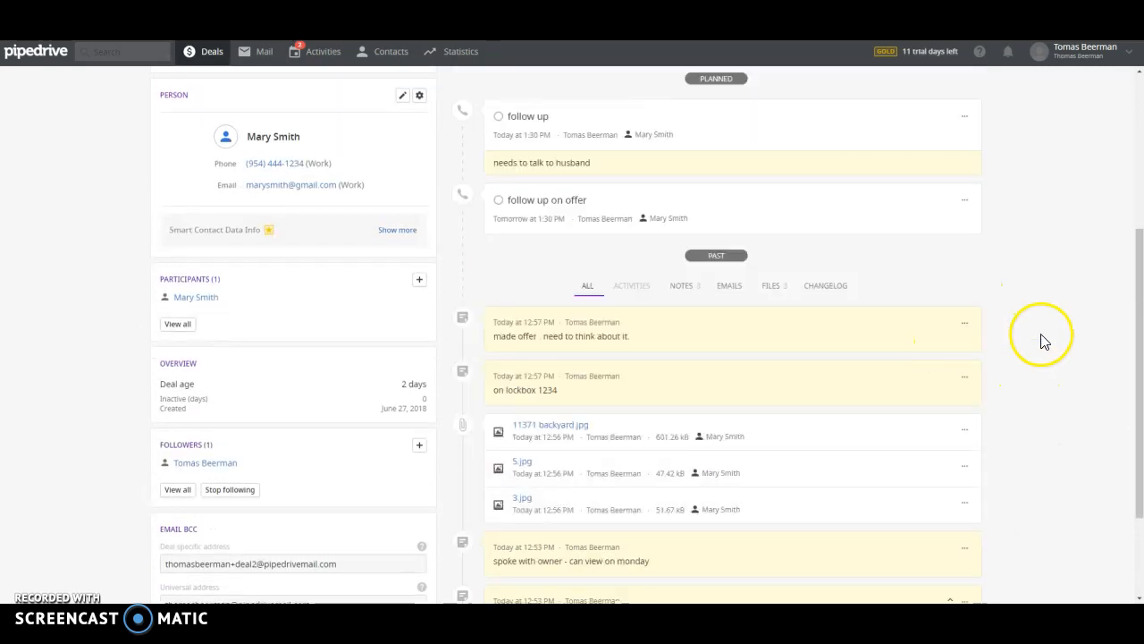
{"action": "scroll", "coordinate": [1044, 340], "scroll_direction": "up", "scroll_amount": 5}
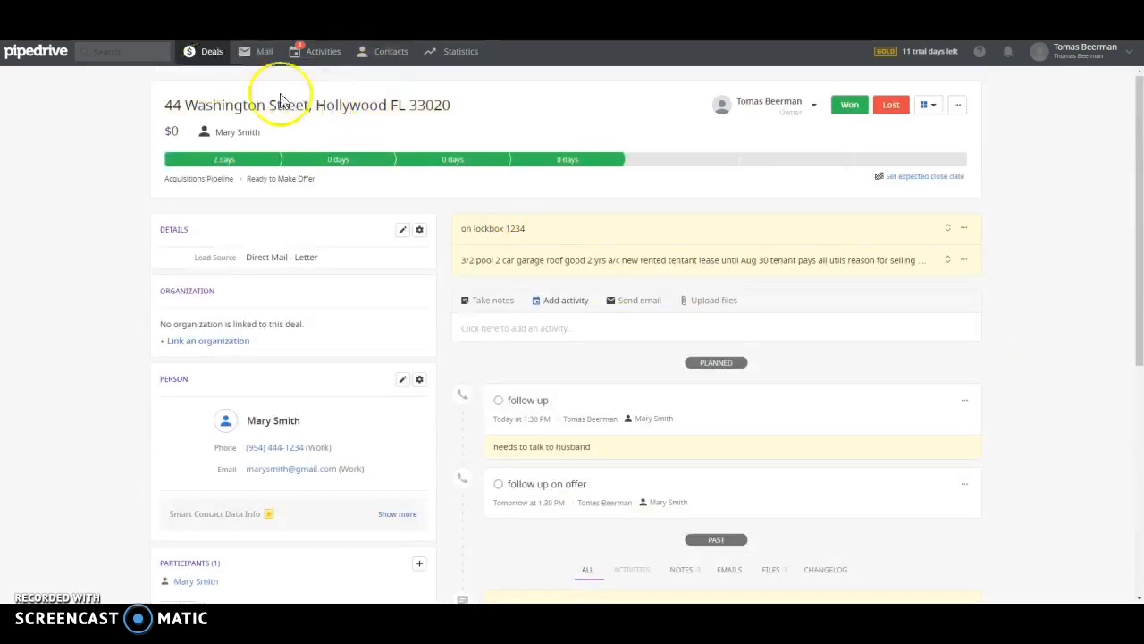
{"action": "left_click", "coordinate": [213, 56]}
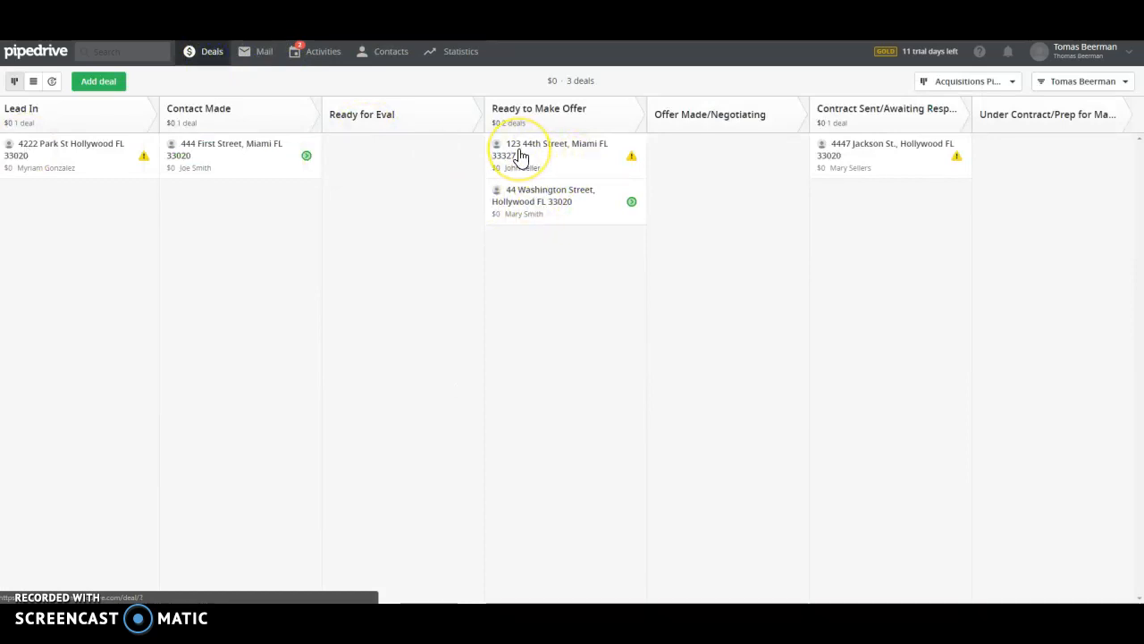
{"action": "left_click", "coordinate": [539, 213]}
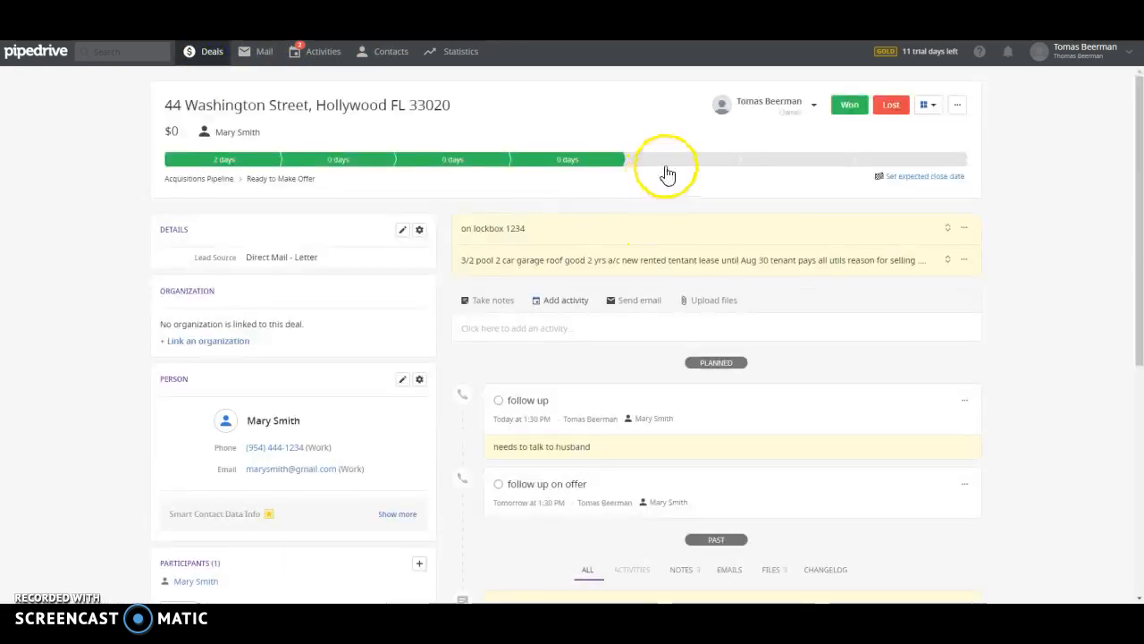
{"action": "left_click", "coordinate": [679, 161]}
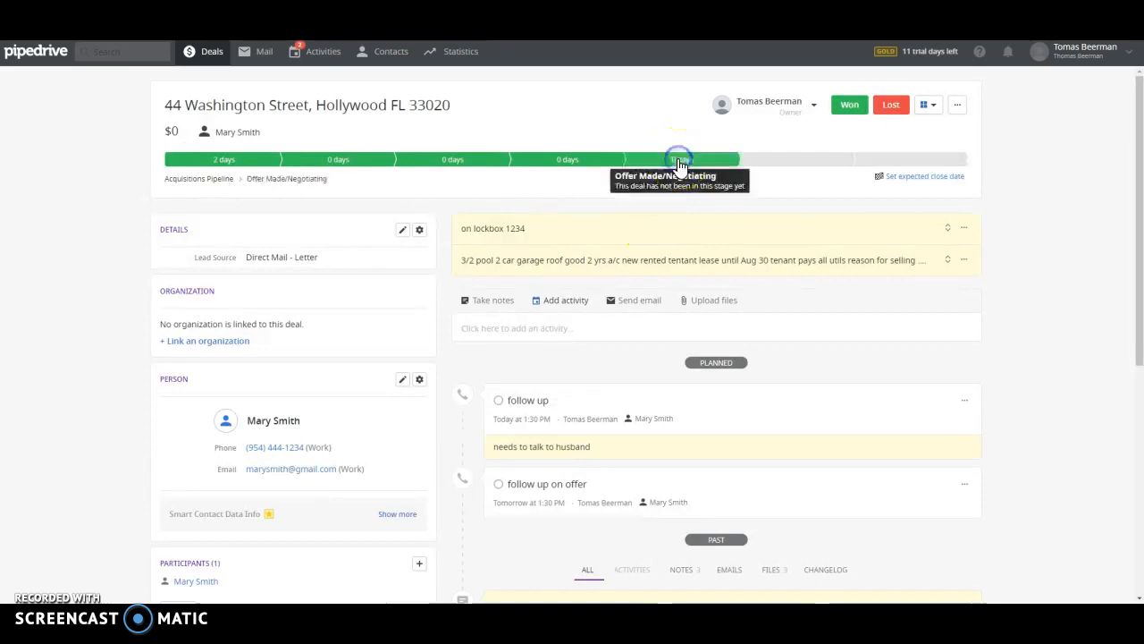
{"action": "left_click", "coordinate": [191, 52]}
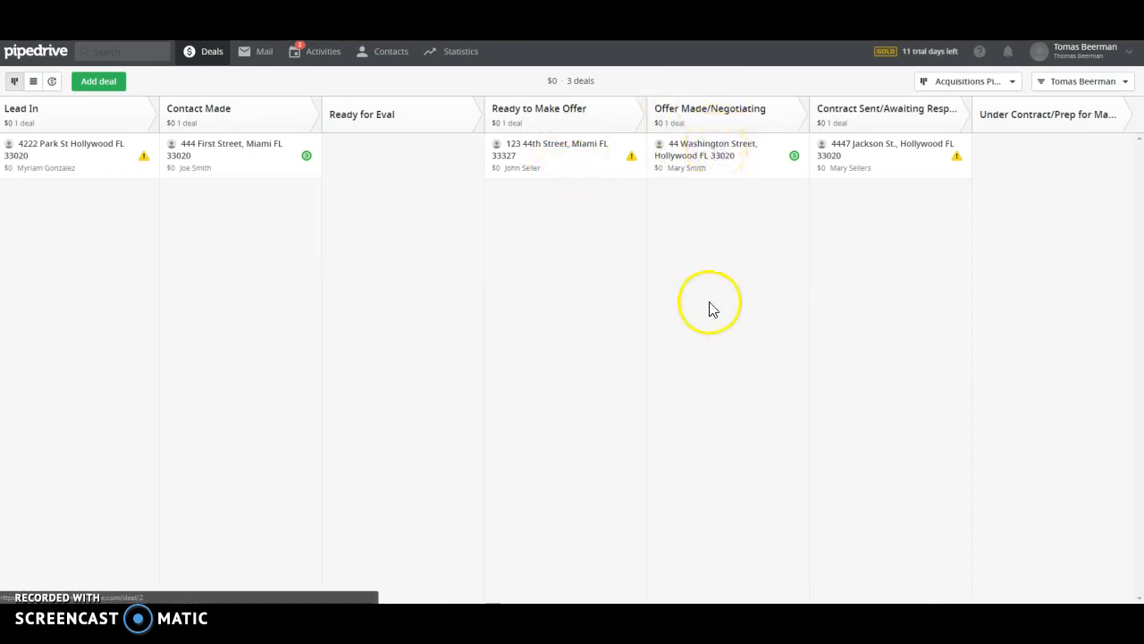
{"action": "left_click", "coordinate": [702, 156]}
{"action": "left_click", "coordinate": [565, 335]}
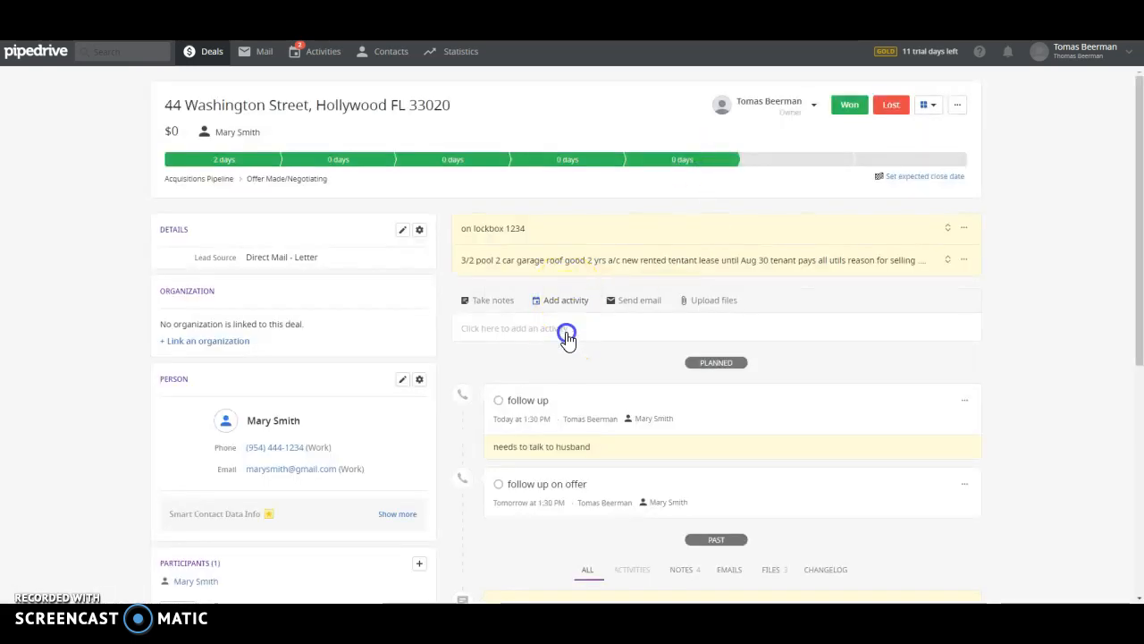
{"action": "left_click", "coordinate": [499, 302]}
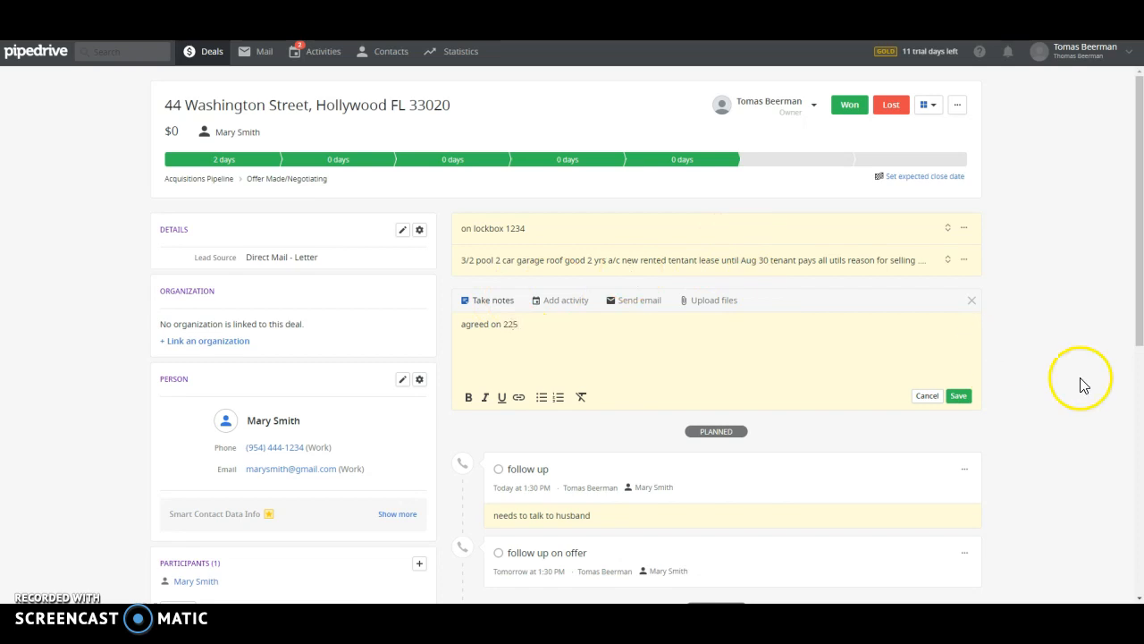
{"action": "left_click", "coordinate": [958, 395]}
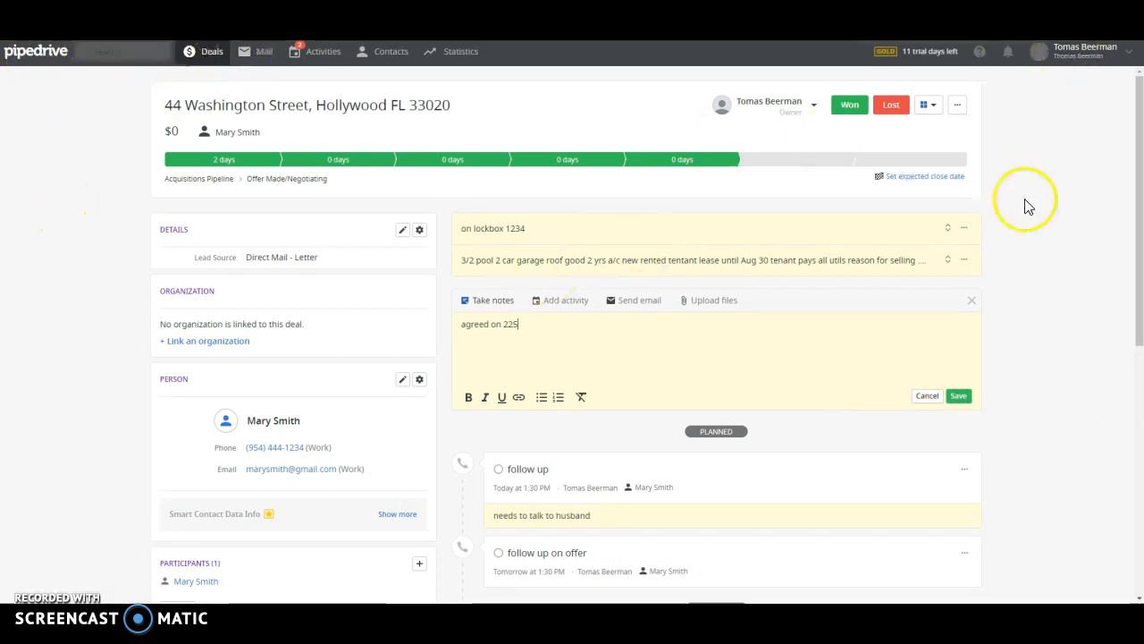
{"action": "left_click", "coordinate": [554, 322]}
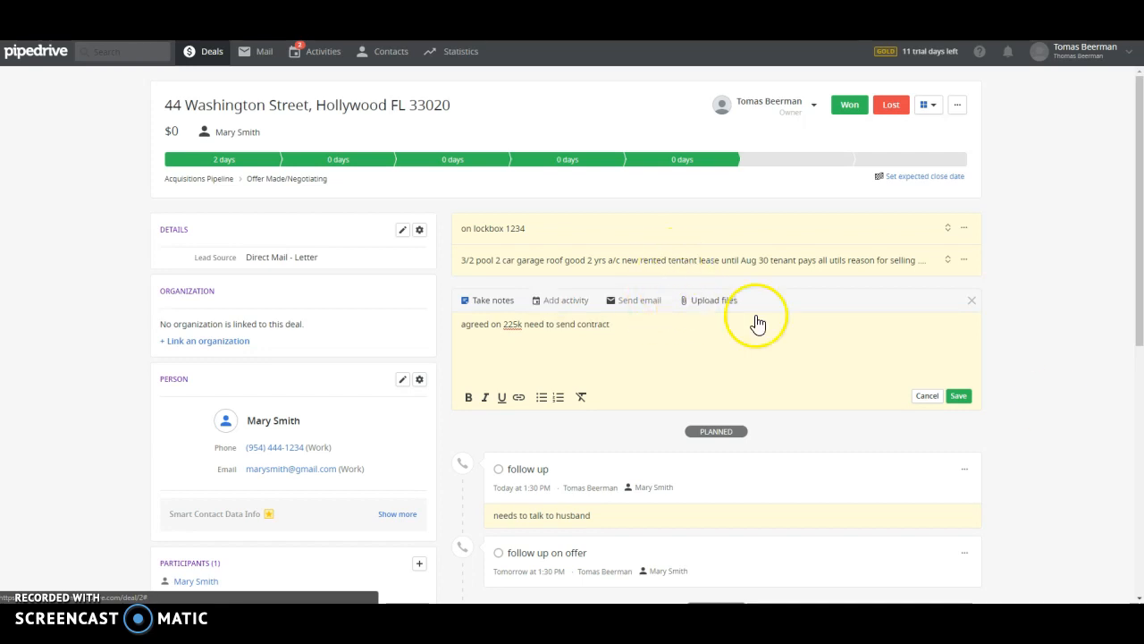
{"action": "left_click", "coordinate": [956, 396]}
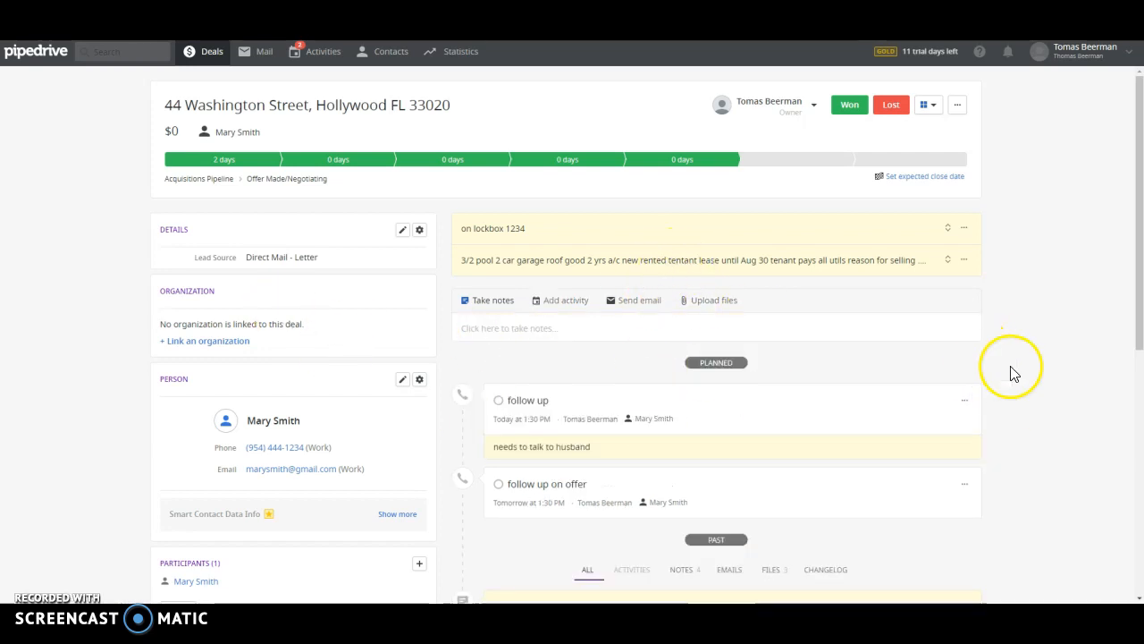
{"action": "scroll", "coordinate": [473, 439], "scroll_direction": "down", "scroll_amount": 2}
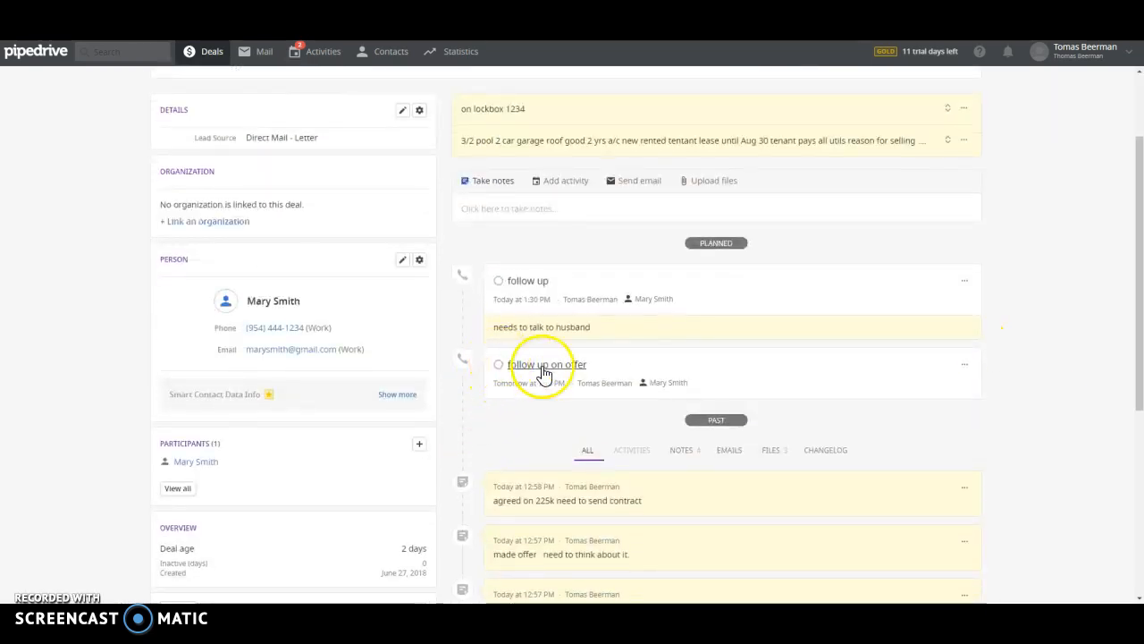
Mark the 'follow up on offer' and 'follow up' activities done and dismiss the next-activity prompt
{"action": "scroll", "coordinate": [523, 349], "scroll_direction": "down", "scroll_amount": 1}
{"action": "left_click", "coordinate": [498, 305]}
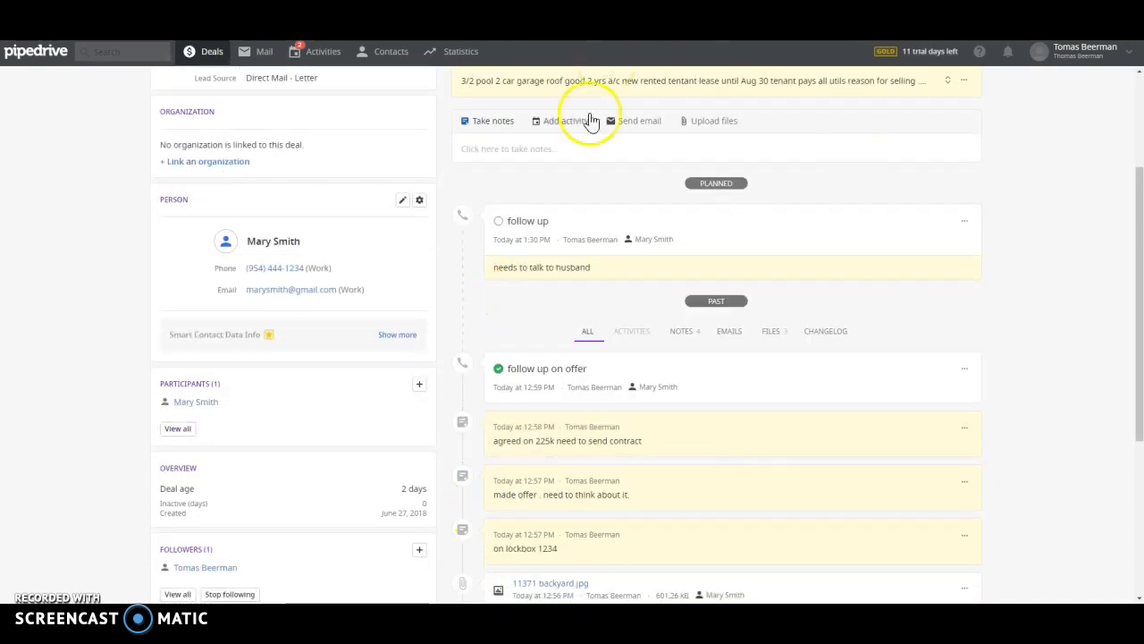
{"action": "left_click", "coordinate": [499, 222]}
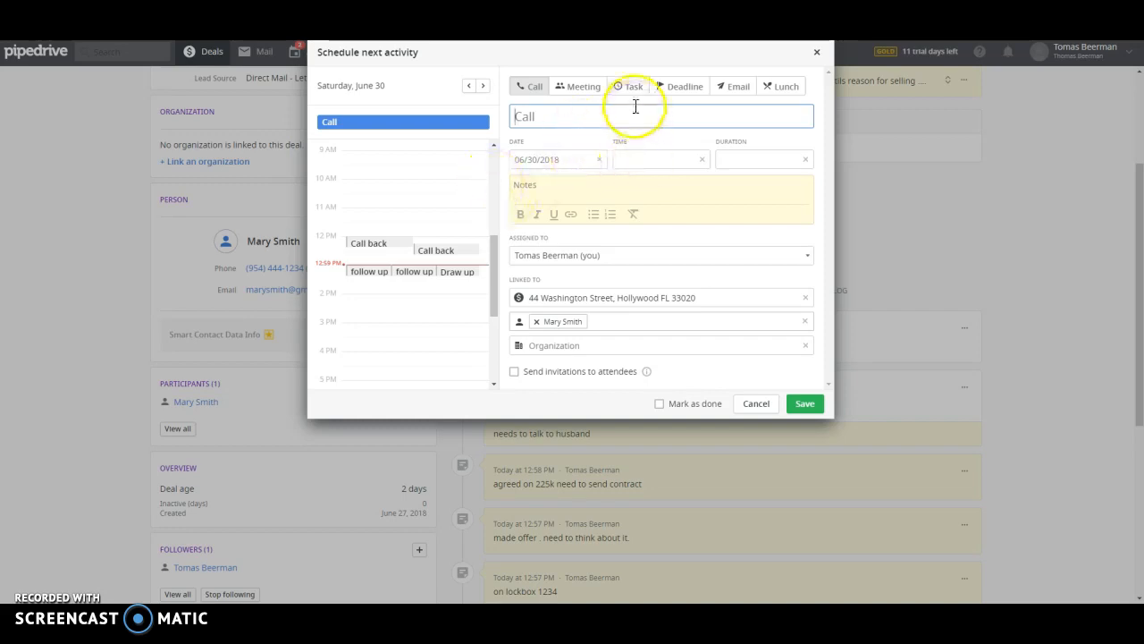
{"action": "left_click", "coordinate": [819, 55]}
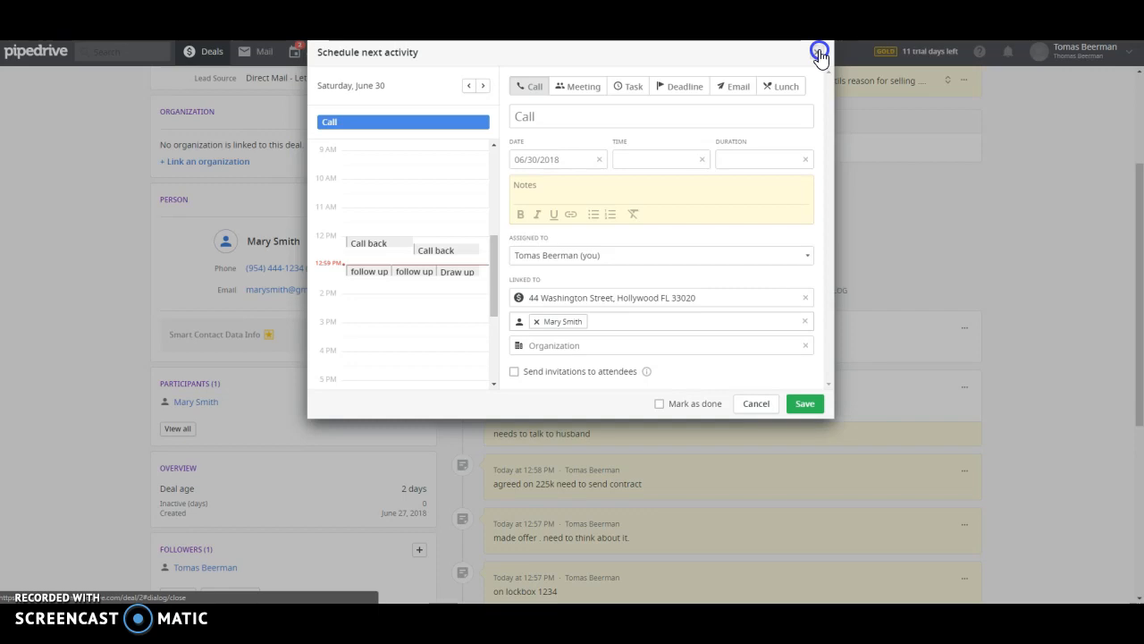
{"action": "left_click", "coordinate": [819, 53]}
{"action": "scroll", "coordinate": [950, 283], "scroll_direction": "up", "scroll_amount": 2}
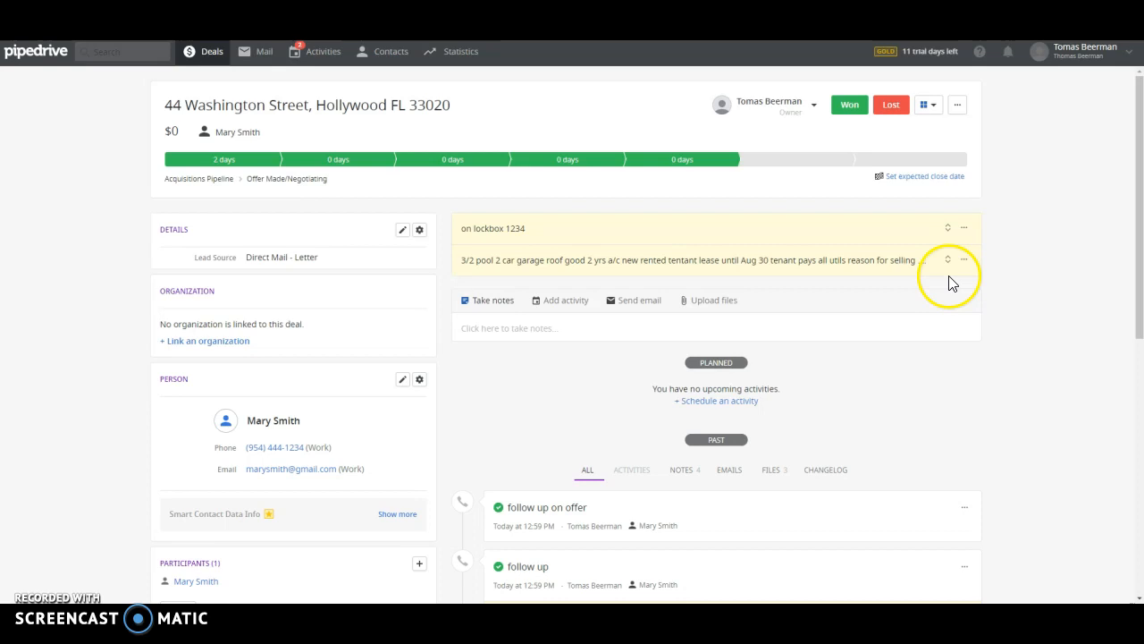
{"action": "left_click", "coordinate": [219, 56]}
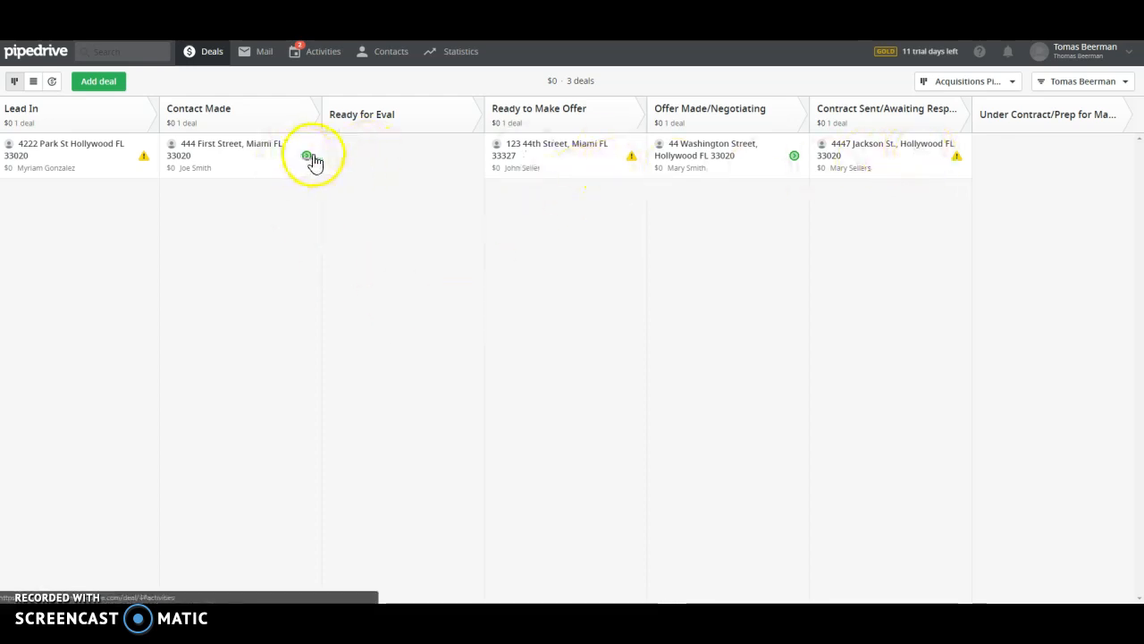
{"action": "left_click", "coordinate": [955, 159]}
{"action": "left_click", "coordinate": [1027, 208]}
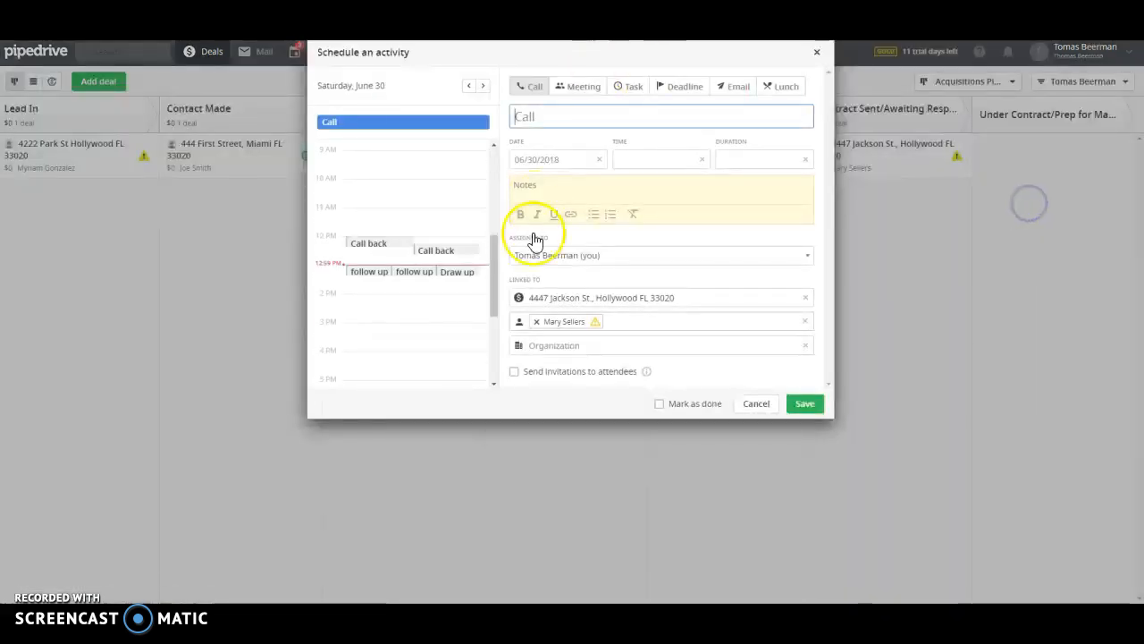
{"action": "left_click", "coordinate": [576, 159]}
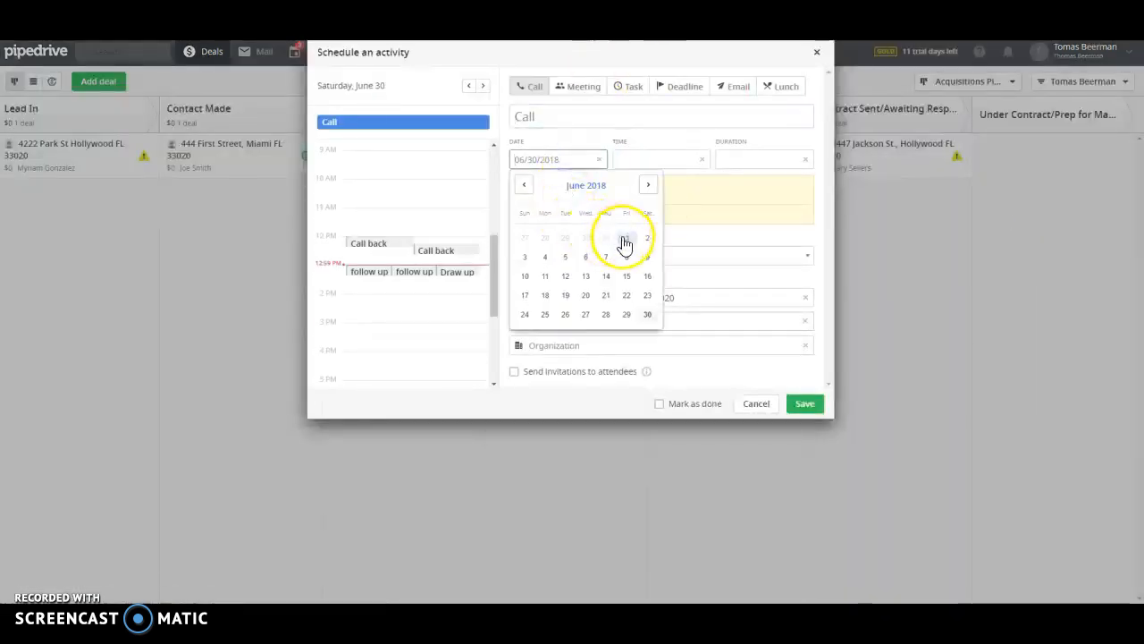
{"action": "left_click", "coordinate": [565, 259]}
{"action": "left_click", "coordinate": [644, 158]}
{"action": "left_click", "coordinate": [649, 226]}
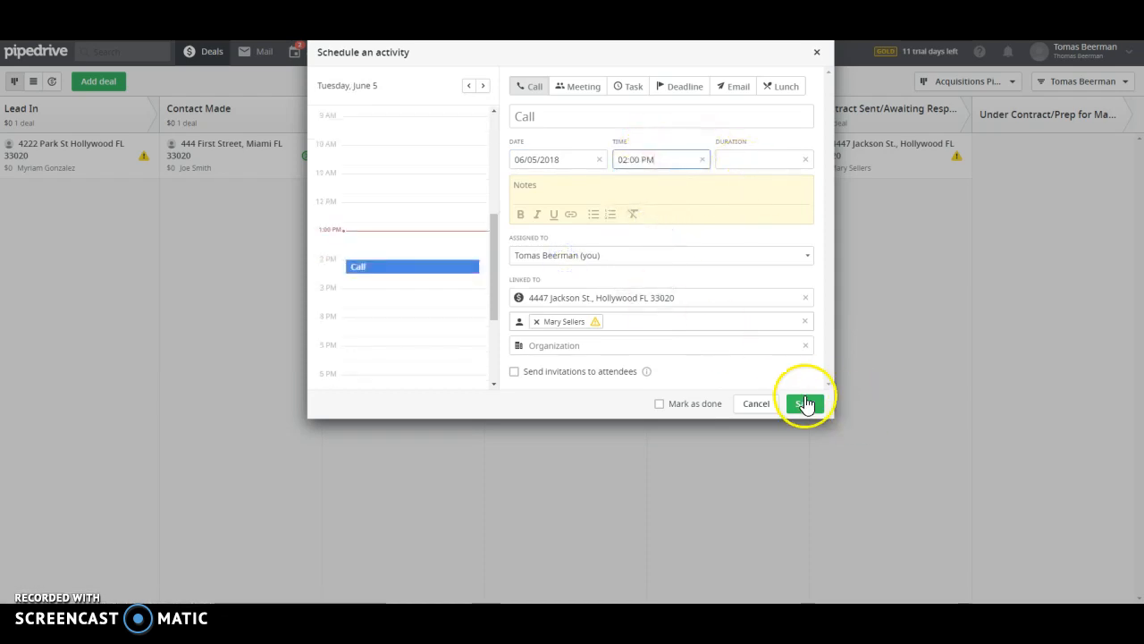
{"action": "left_click", "coordinate": [608, 117]}
{"action": "type", "text": "Call"}
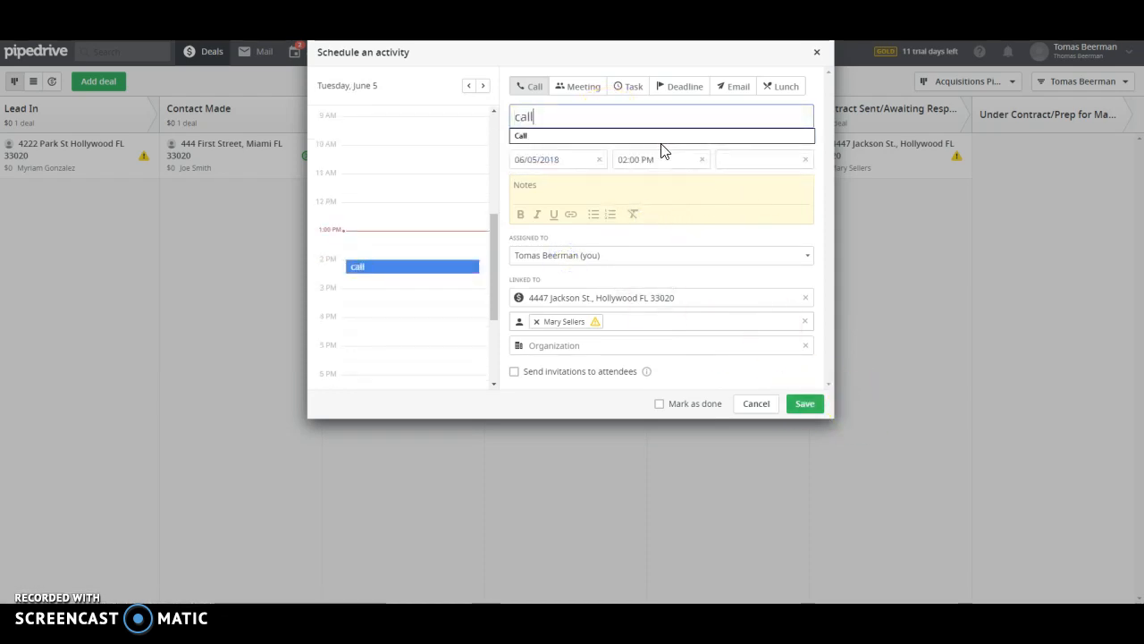
{"action": "left_click", "coordinate": [813, 408]}
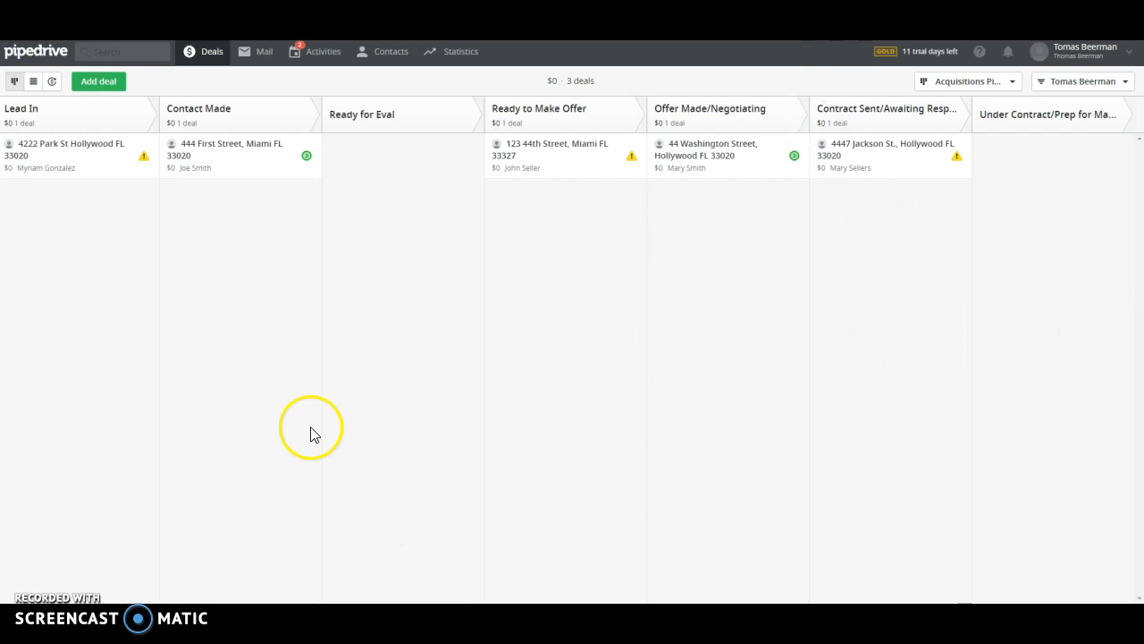
{"action": "right_click", "coordinate": [67, 254]}
{"action": "left_click", "coordinate": [97, 293]}
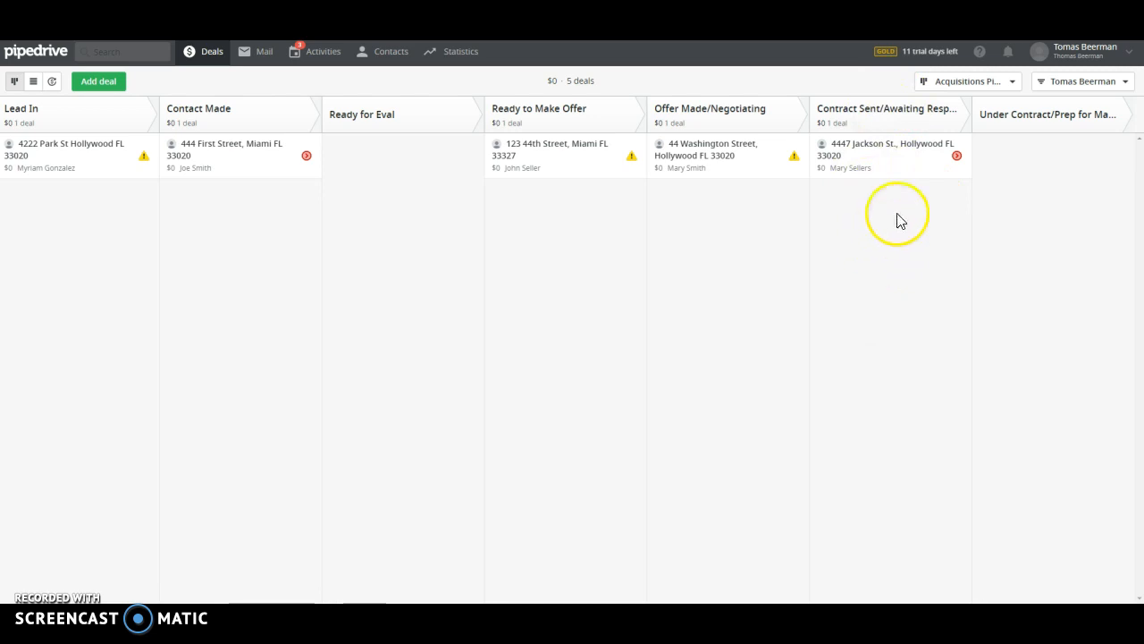
{"action": "left_click", "coordinate": [867, 159]}
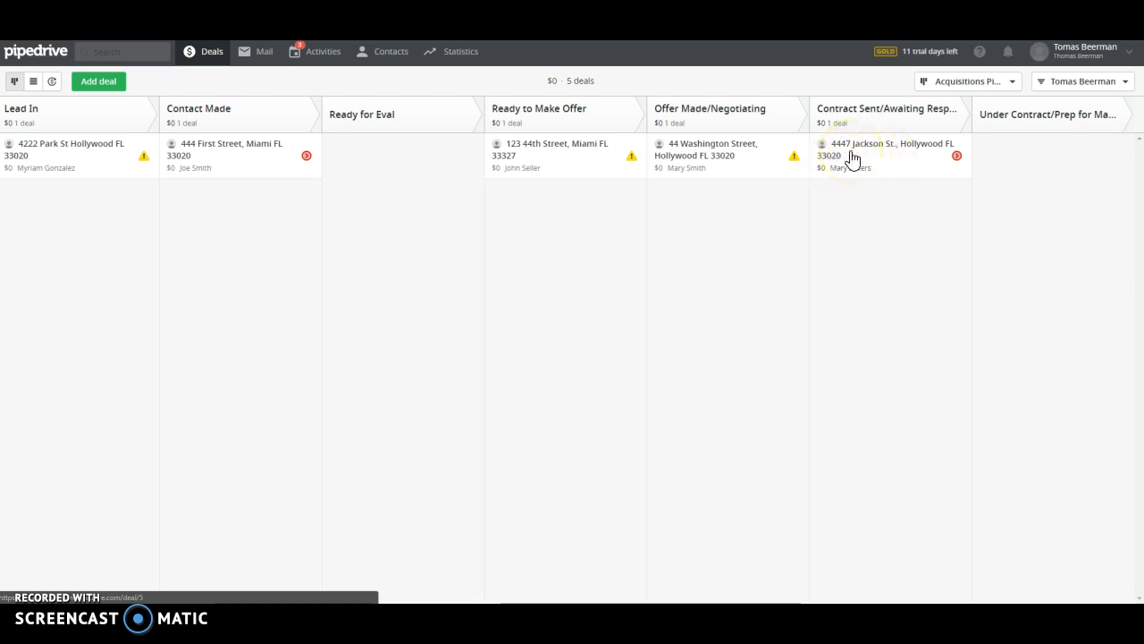
{"action": "left_click_drag", "start_coordinate": [851, 157], "coordinate": [1008, 161]}
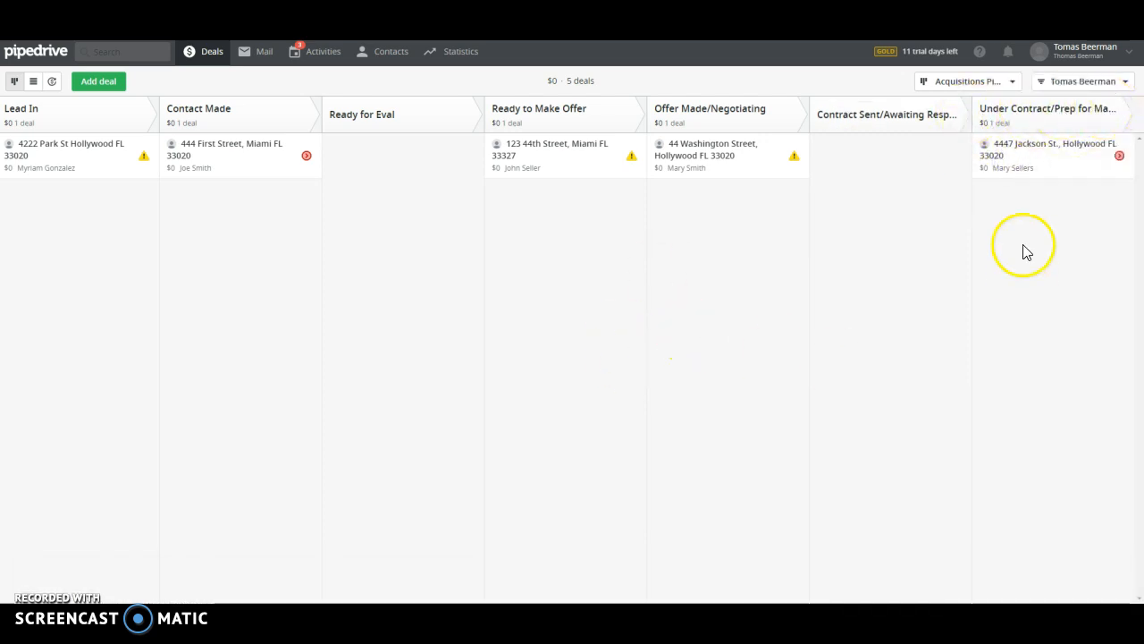
{"action": "left_click", "coordinate": [1048, 159]}
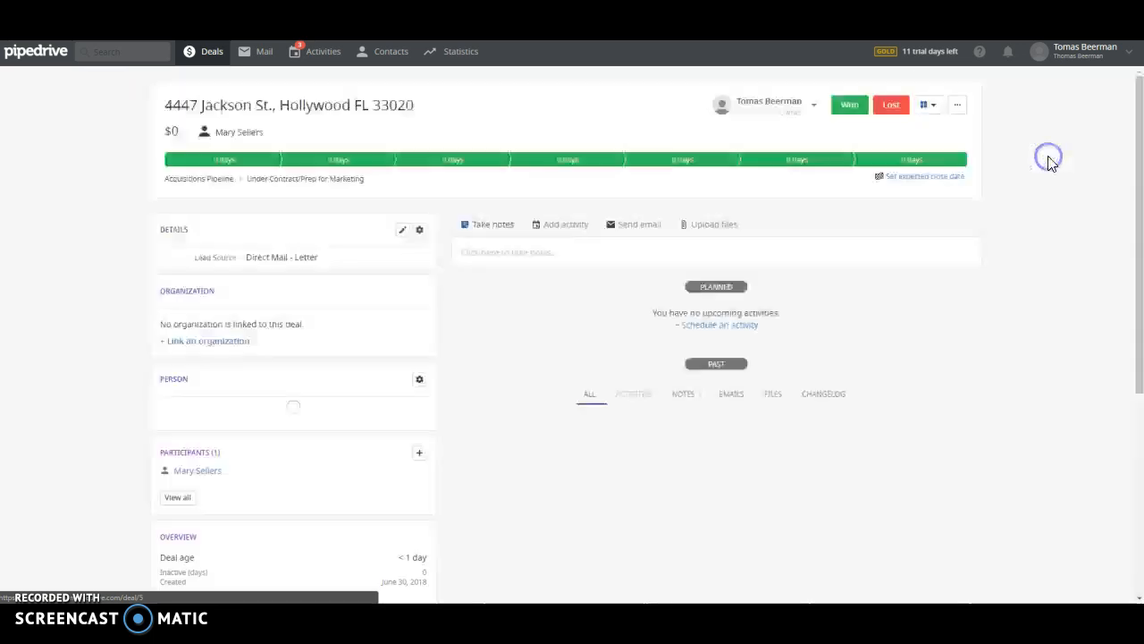
{"action": "scroll", "coordinate": [965, 266], "scroll_direction": "down", "scroll_amount": 2}
{"action": "scroll", "coordinate": [965, 263], "scroll_direction": "up", "scroll_amount": 2}
{"action": "left_click", "coordinate": [215, 54]}
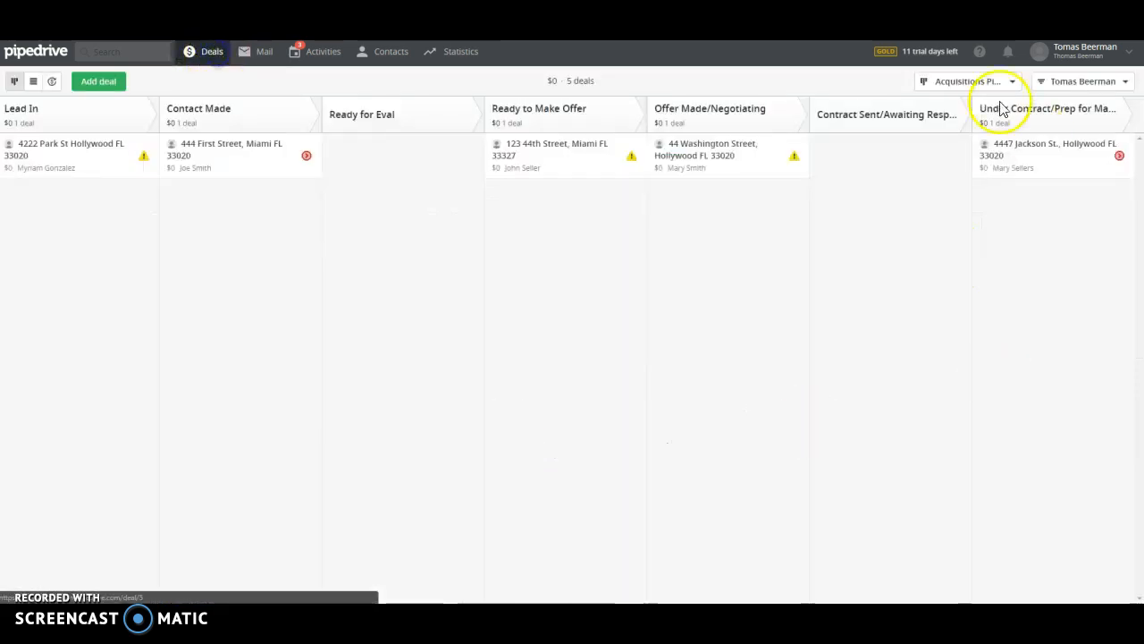
{"action": "left_click", "coordinate": [1053, 147]}
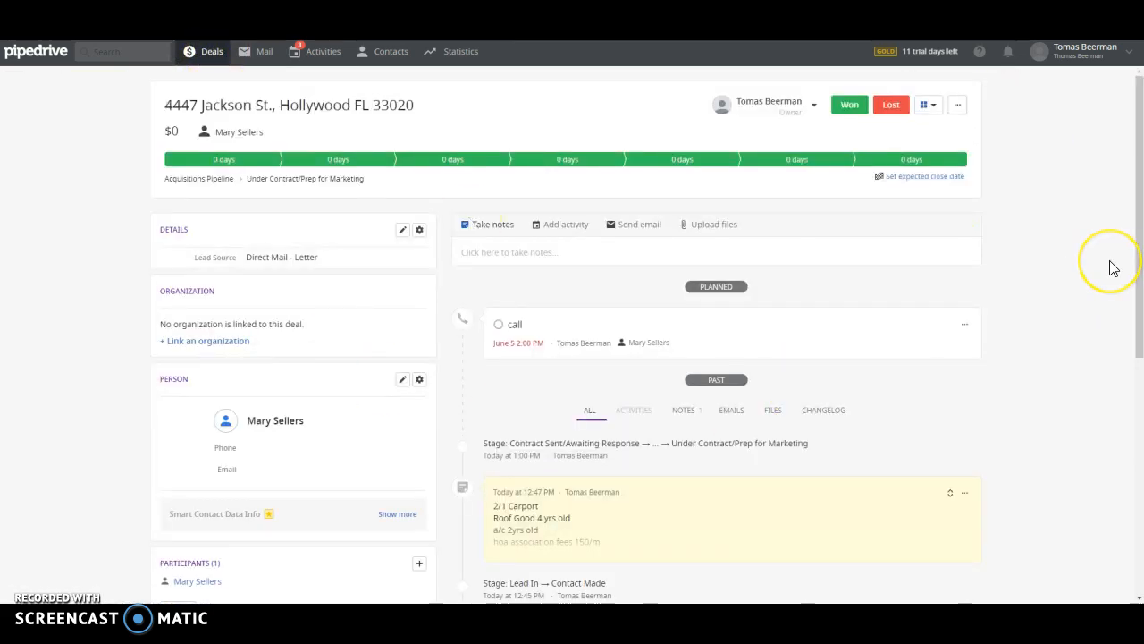
{"action": "scroll", "coordinate": [1113, 268], "scroll_direction": "down", "scroll_amount": 2}
{"action": "scroll", "coordinate": [1098, 301], "scroll_direction": "up", "scroll_amount": 2}
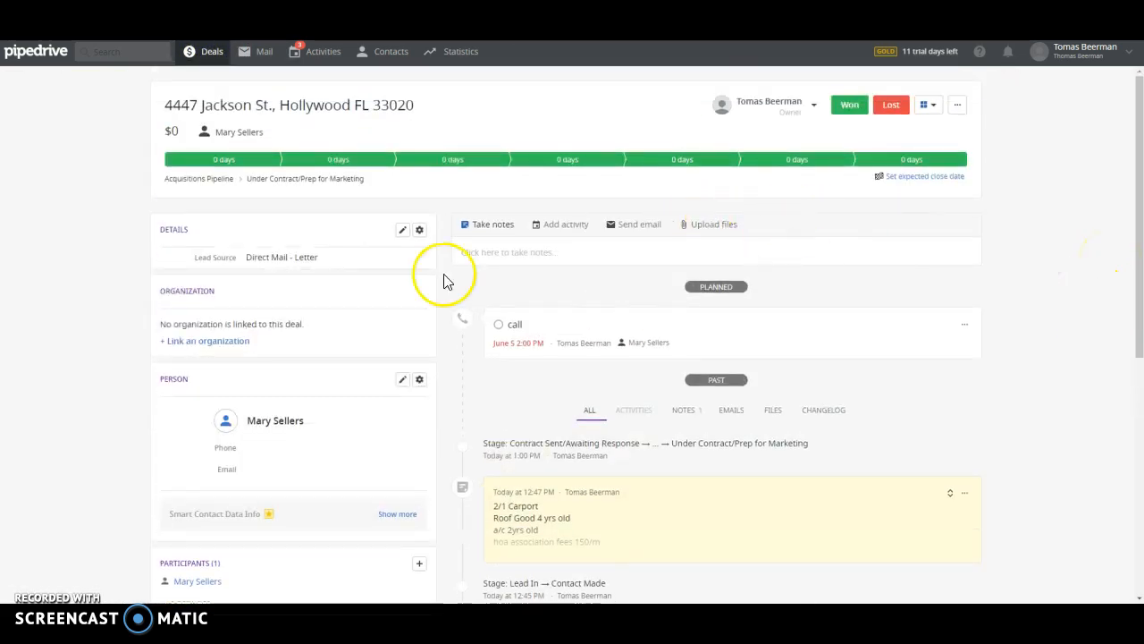
{"action": "left_click", "coordinate": [208, 53]}
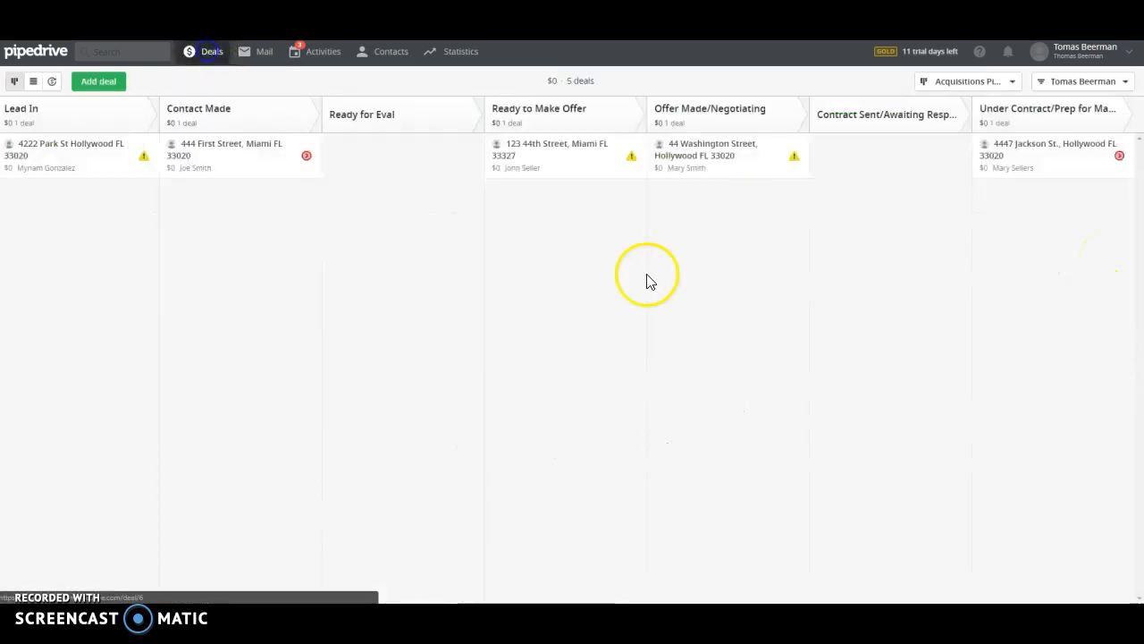
{"action": "left_click", "coordinate": [687, 158]}
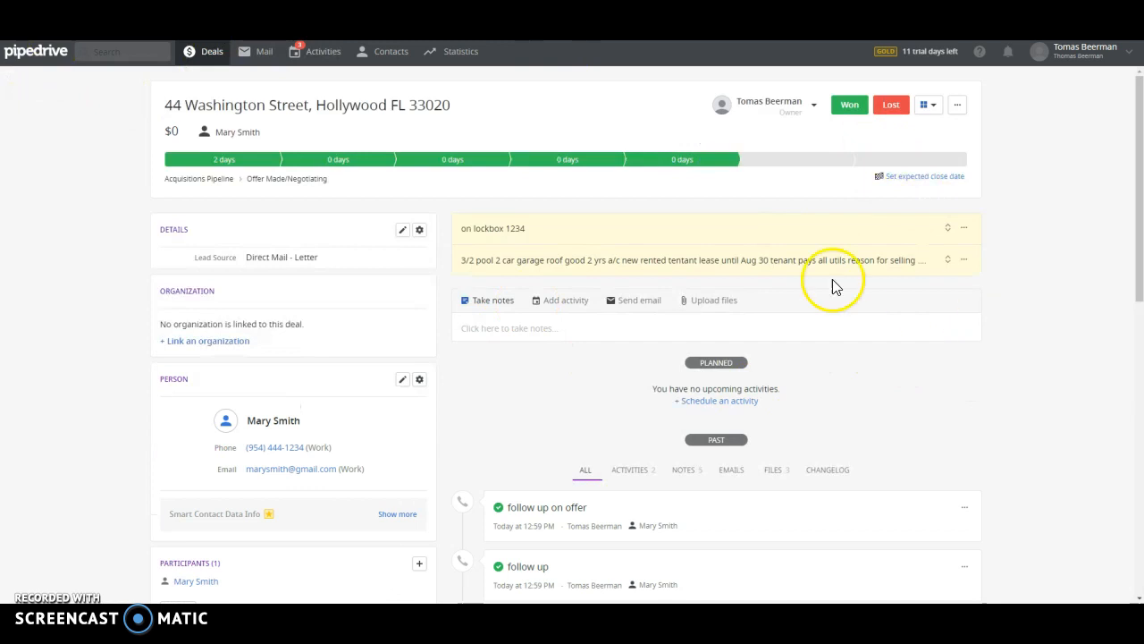
{"action": "left_click", "coordinate": [720, 305]}
{"action": "left_click", "coordinate": [742, 349]}
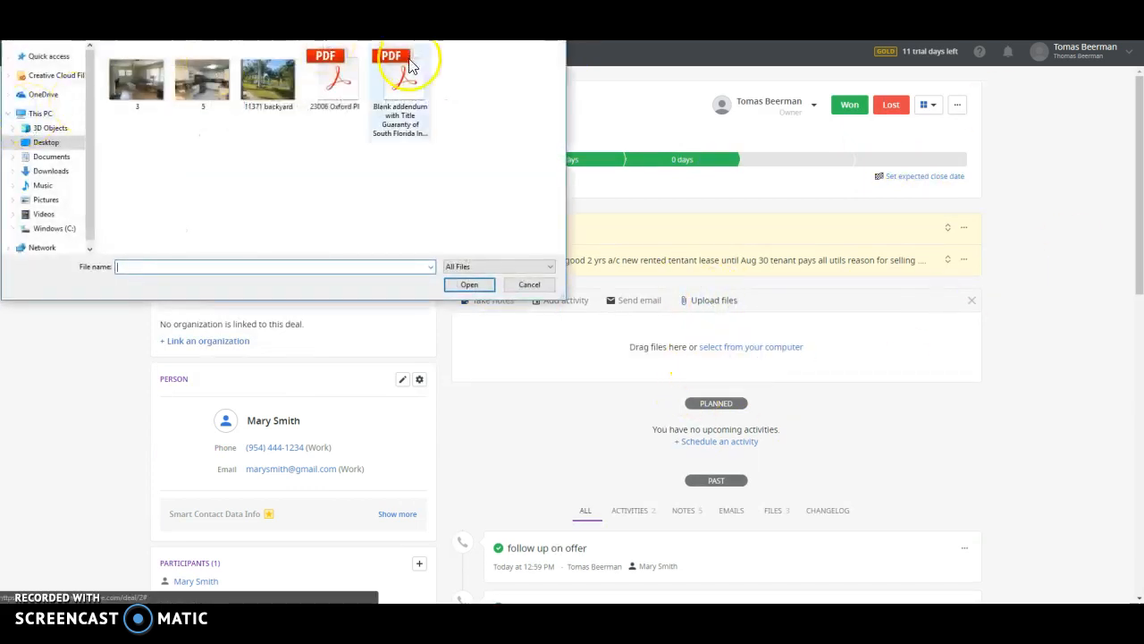
{"action": "left_click", "coordinate": [333, 76]}
{"action": "left_click", "coordinate": [472, 285]}
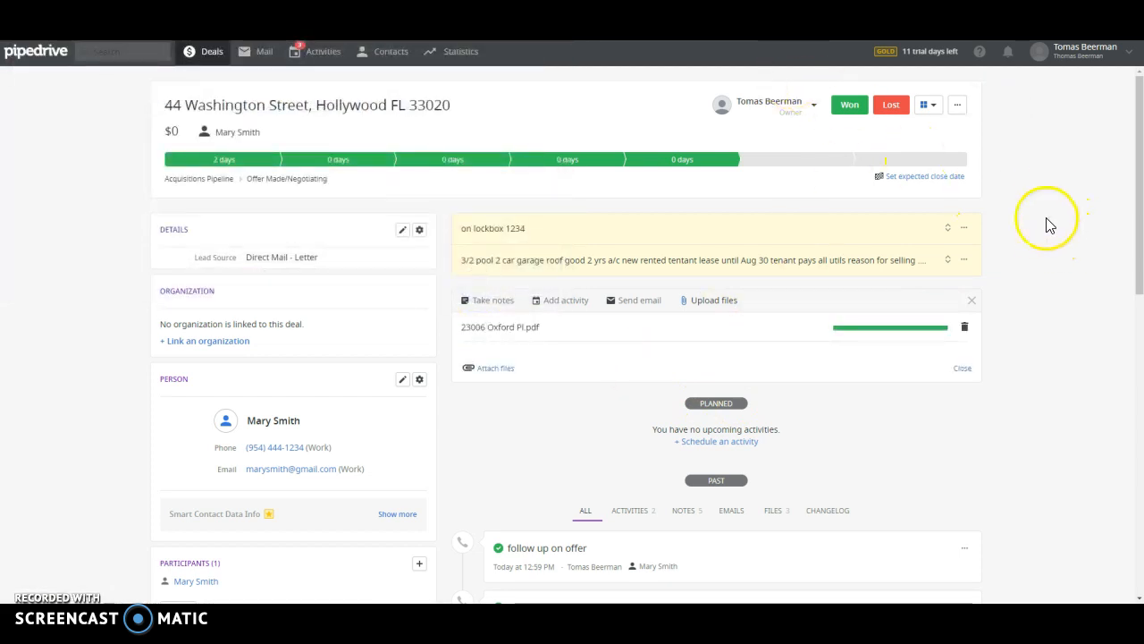
{"action": "scroll", "coordinate": [1051, 237], "scroll_direction": "down", "scroll_amount": 15}
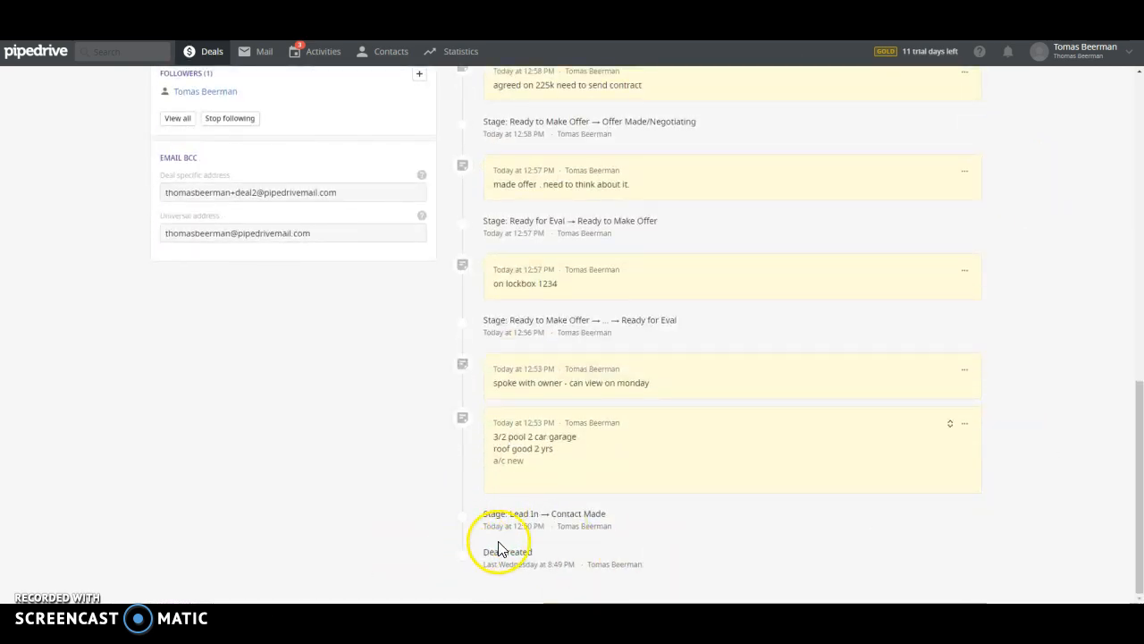
{"action": "scroll", "coordinate": [586, 517], "scroll_direction": "up", "scroll_amount": 10}
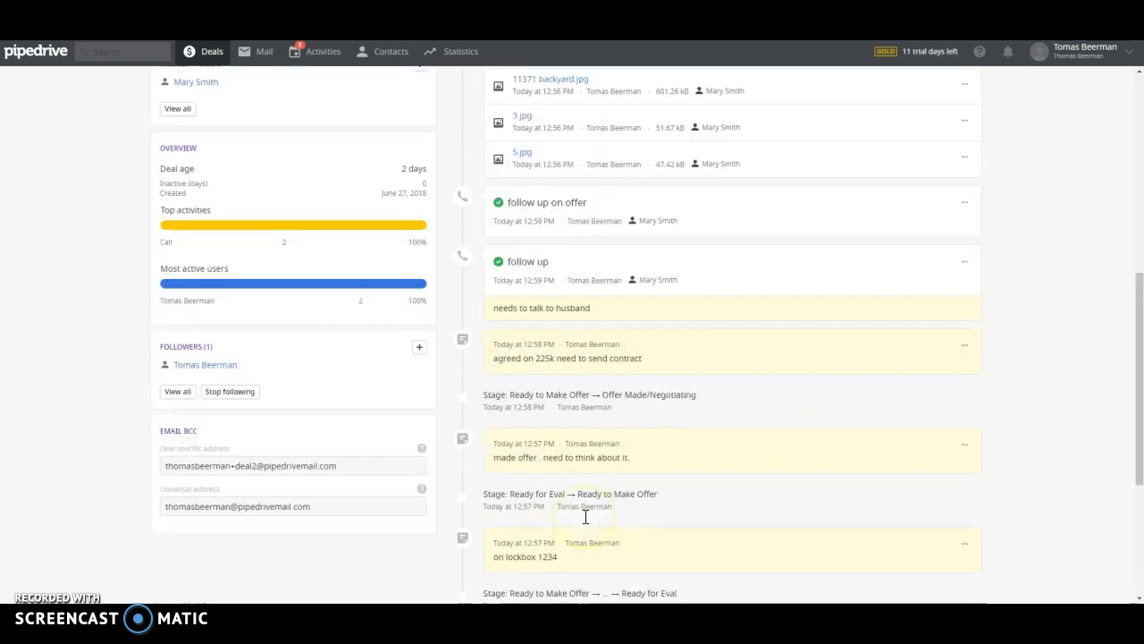
{"action": "scroll", "coordinate": [596, 483], "scroll_direction": "up", "scroll_amount": 3}
{"action": "scroll", "coordinate": [626, 473], "scroll_direction": "down", "scroll_amount": 5}
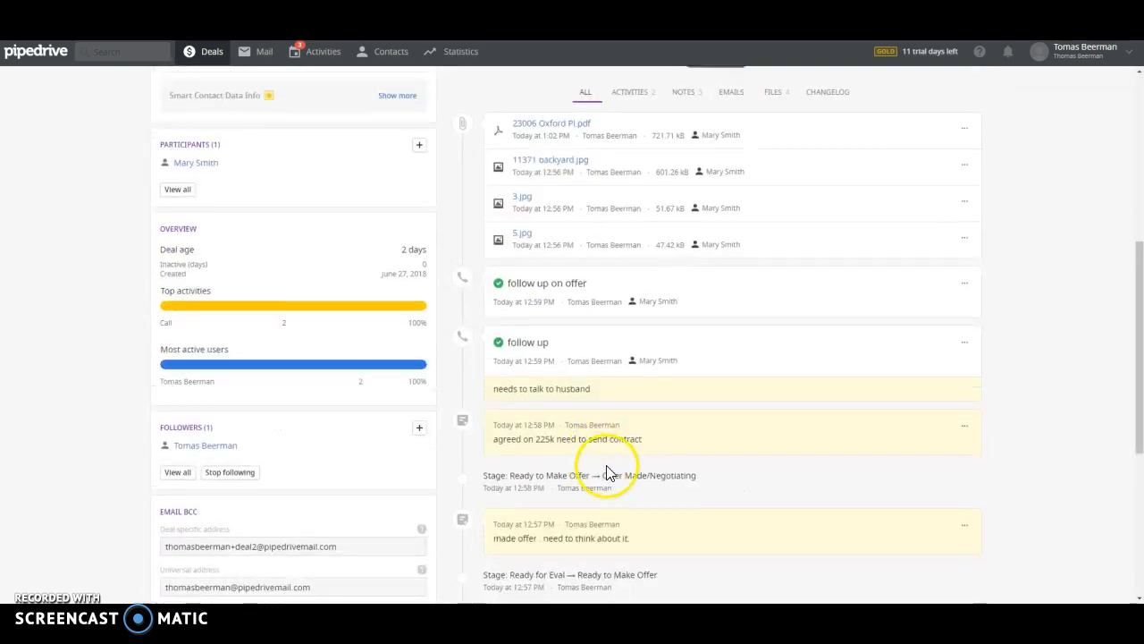
{"action": "scroll", "coordinate": [581, 438], "scroll_direction": "up", "scroll_amount": 6}
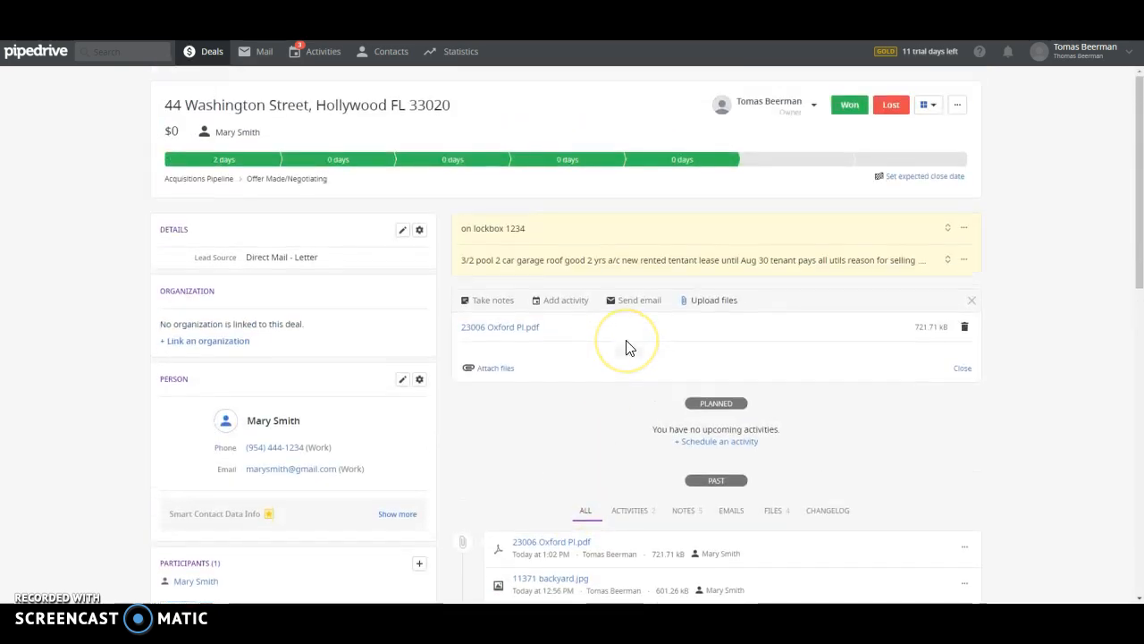
{"action": "scroll", "coordinate": [626, 345], "scroll_direction": "down", "scroll_amount": 3}
{"action": "scroll", "coordinate": [680, 286], "scroll_direction": "up", "scroll_amount": 3}
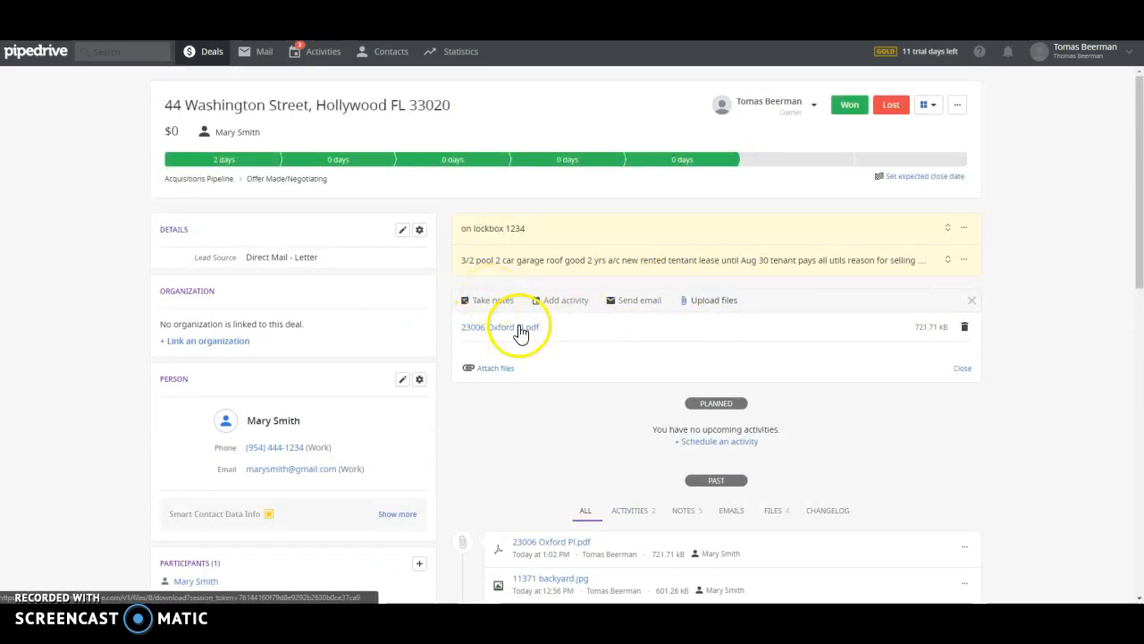
{"action": "scroll", "coordinate": [581, 404], "scroll_direction": "down", "scroll_amount": 4}
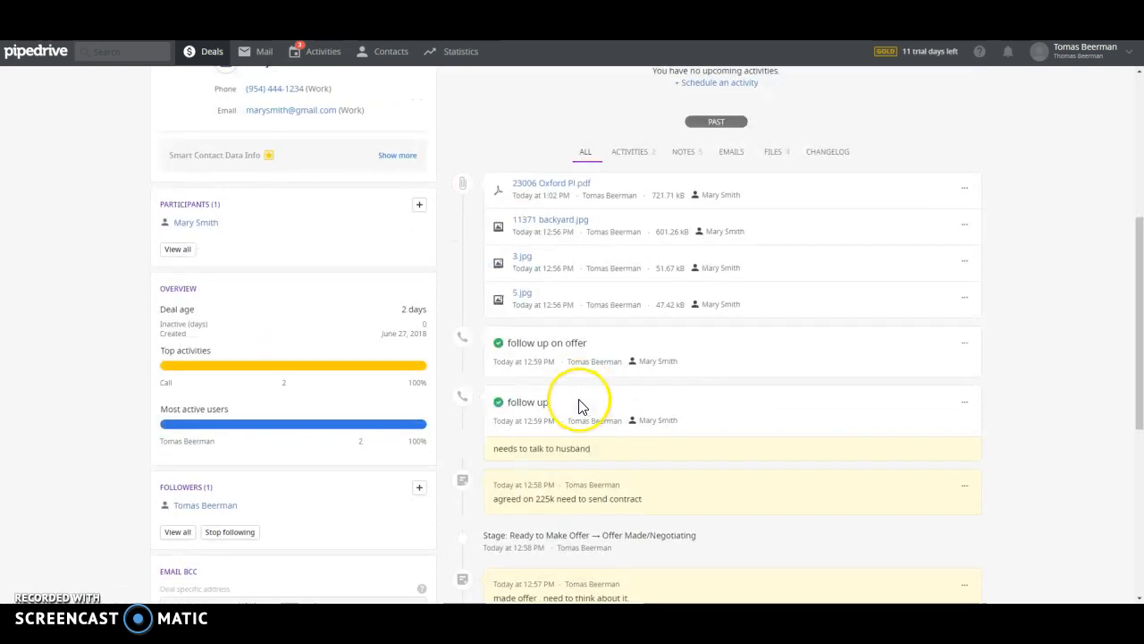
Preview the 11371 backyard.jpg photo, then close the preview
{"action": "left_click", "coordinate": [551, 221]}
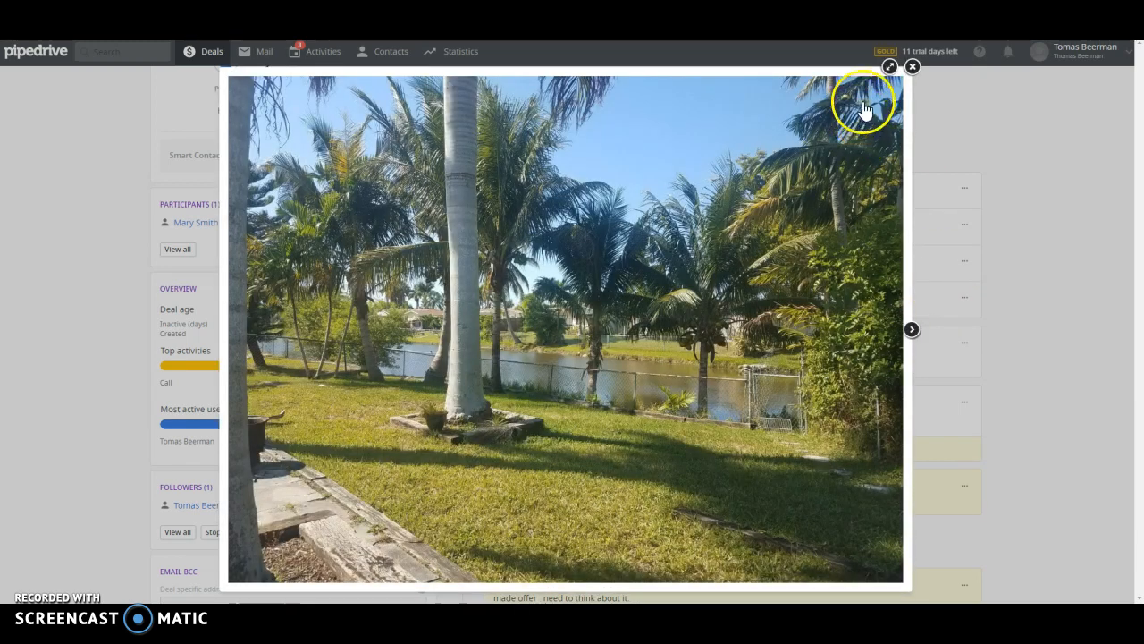
{"action": "left_click", "coordinate": [909, 65]}
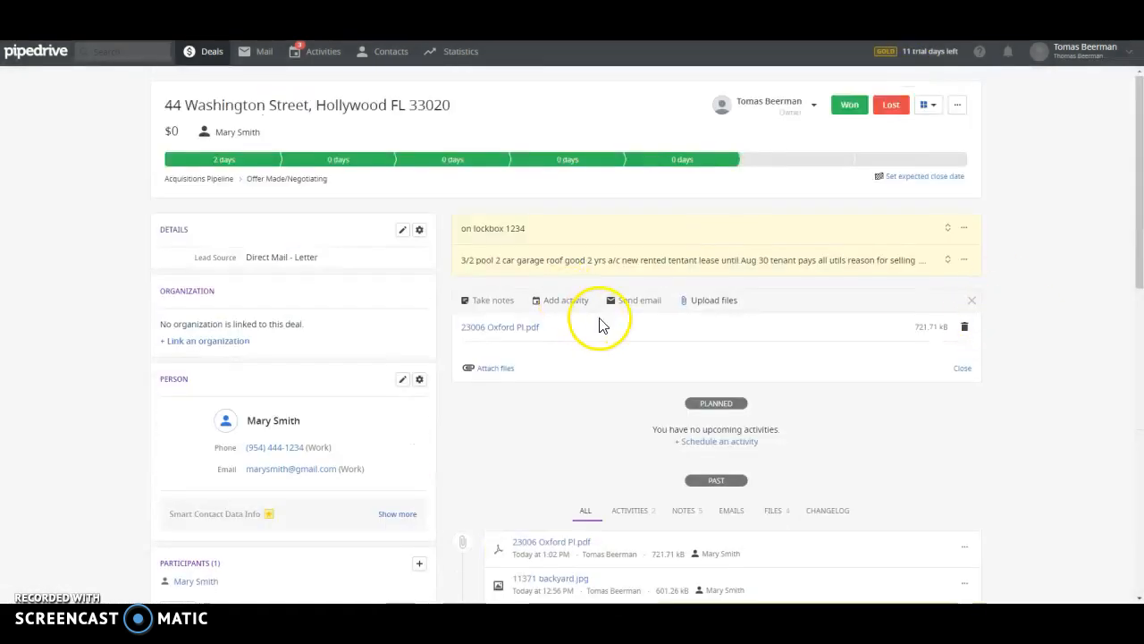
{"action": "left_click", "coordinate": [626, 300]}
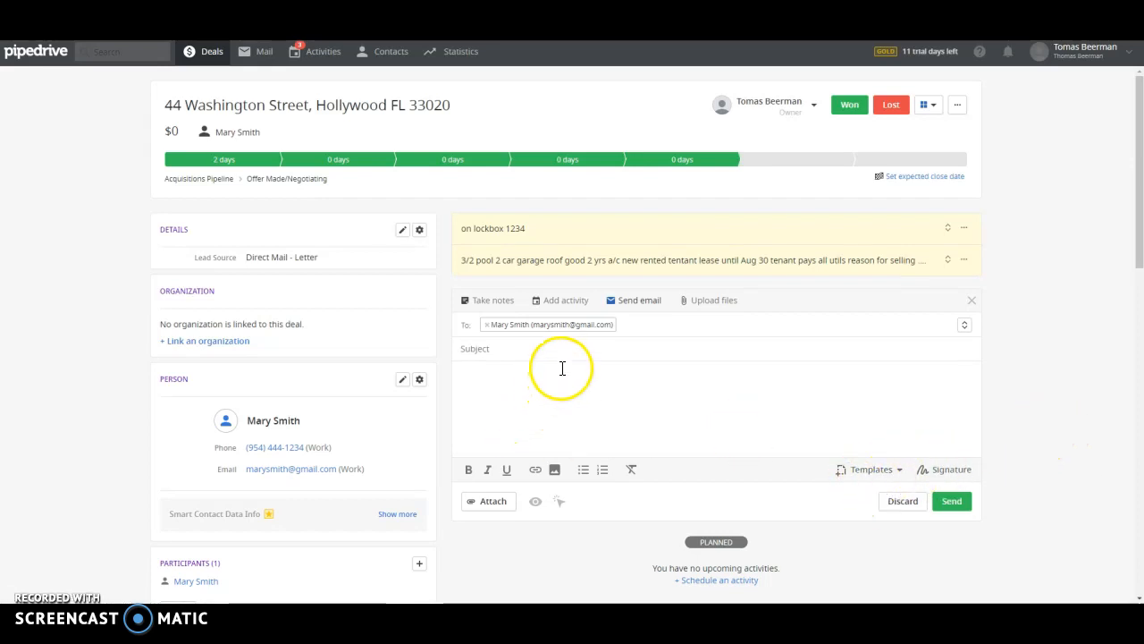
Begin an email, abandon it, and return to the Acquisitions pipeline board with its five deals
{"action": "left_click", "coordinate": [1069, 323]}
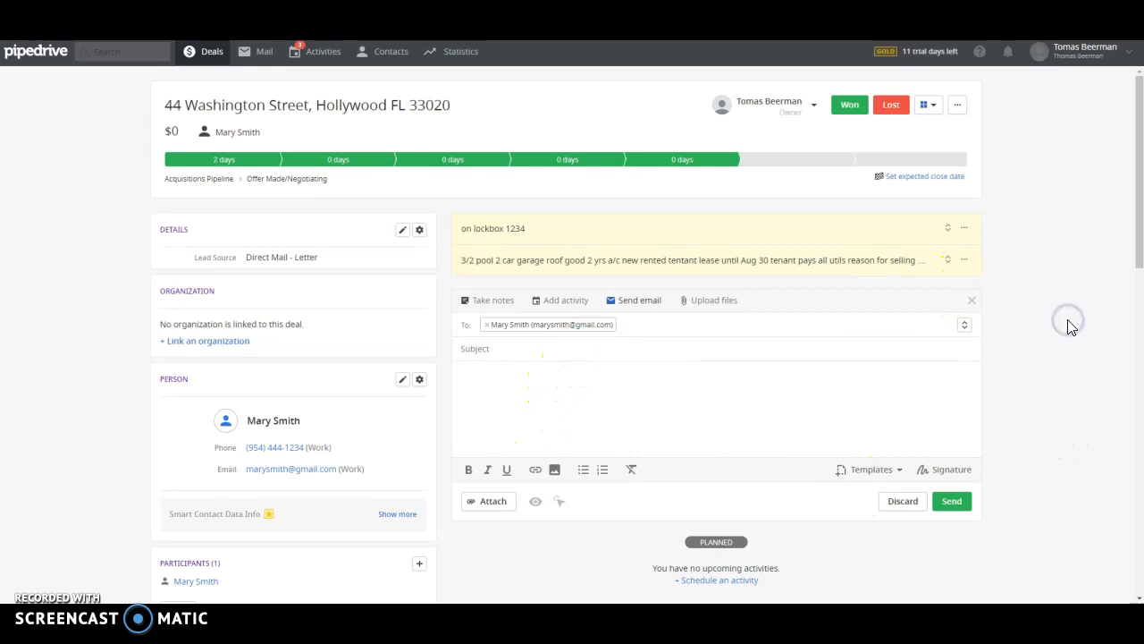
{"action": "left_click", "coordinate": [193, 51]}
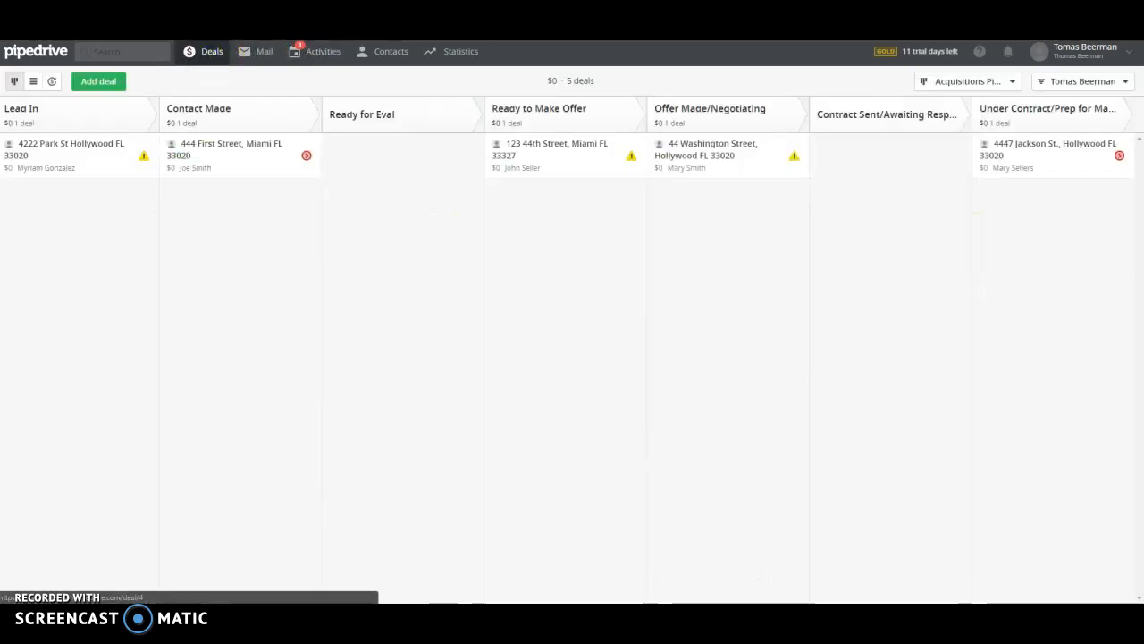
{"action": "left_click", "coordinate": [631, 454]}
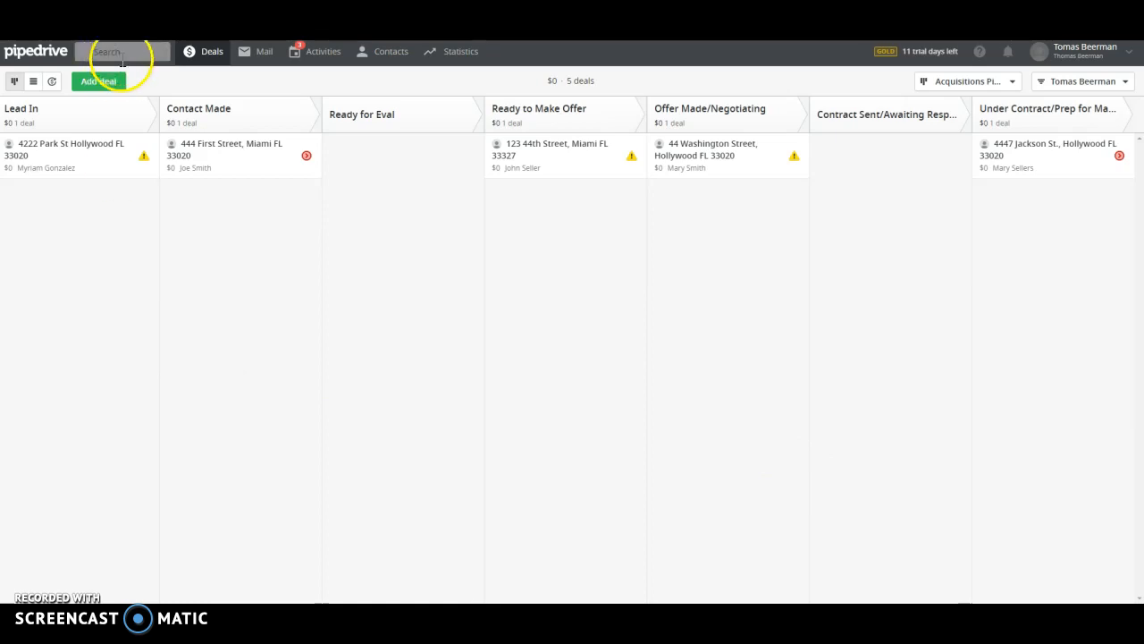
{"action": "left_click", "coordinate": [255, 54]}
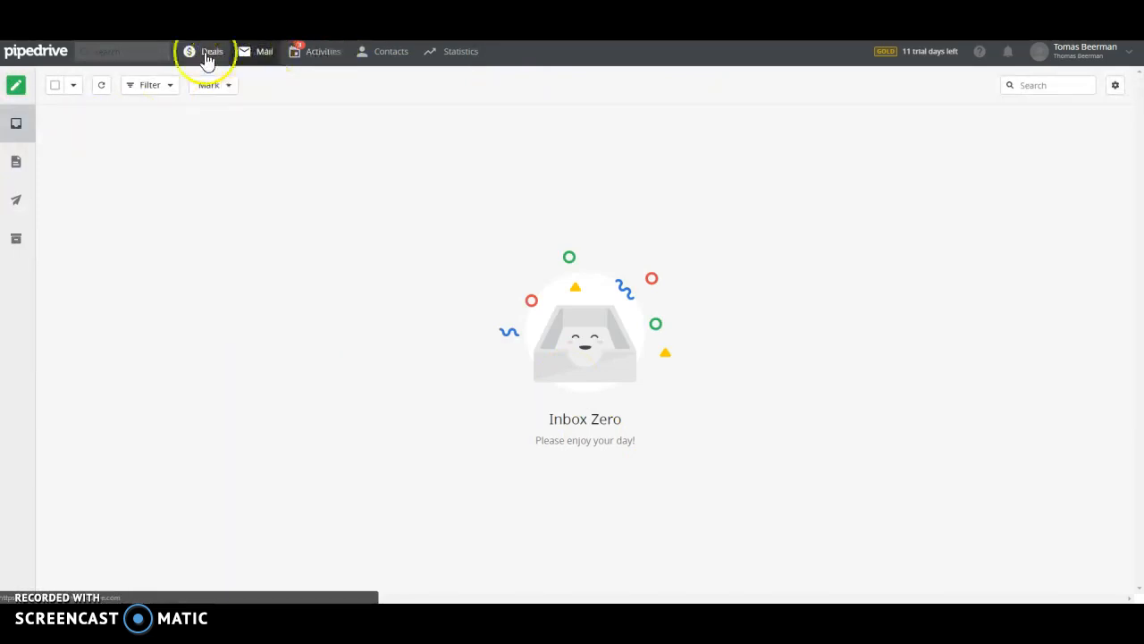
{"action": "mouse_move", "coordinate": [388, 51]}
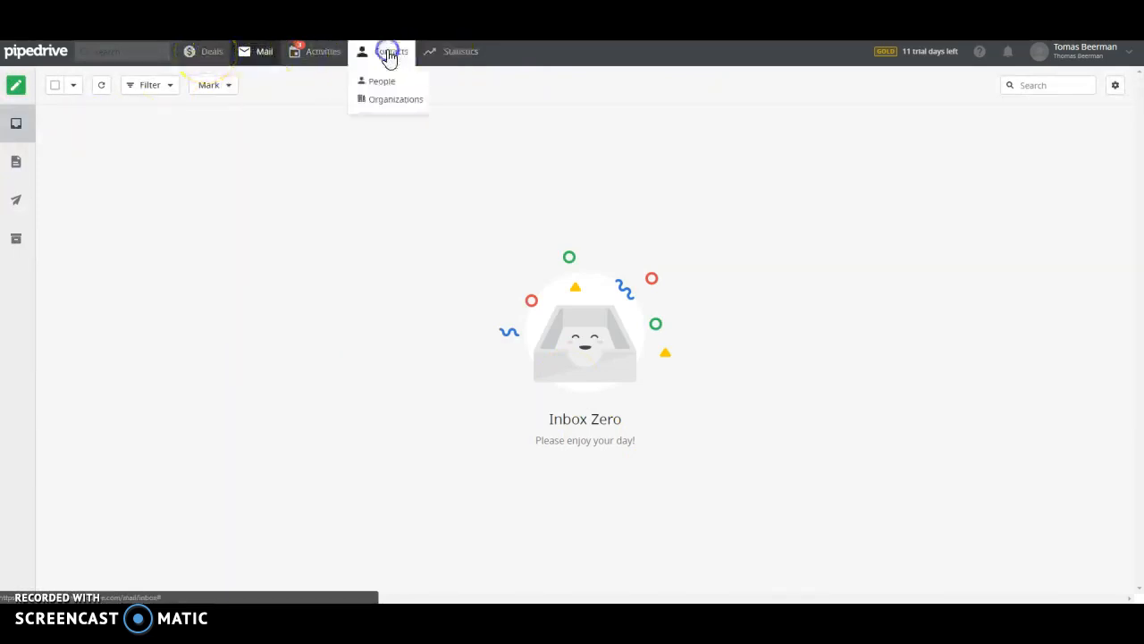
{"action": "left_click", "coordinate": [385, 81]}
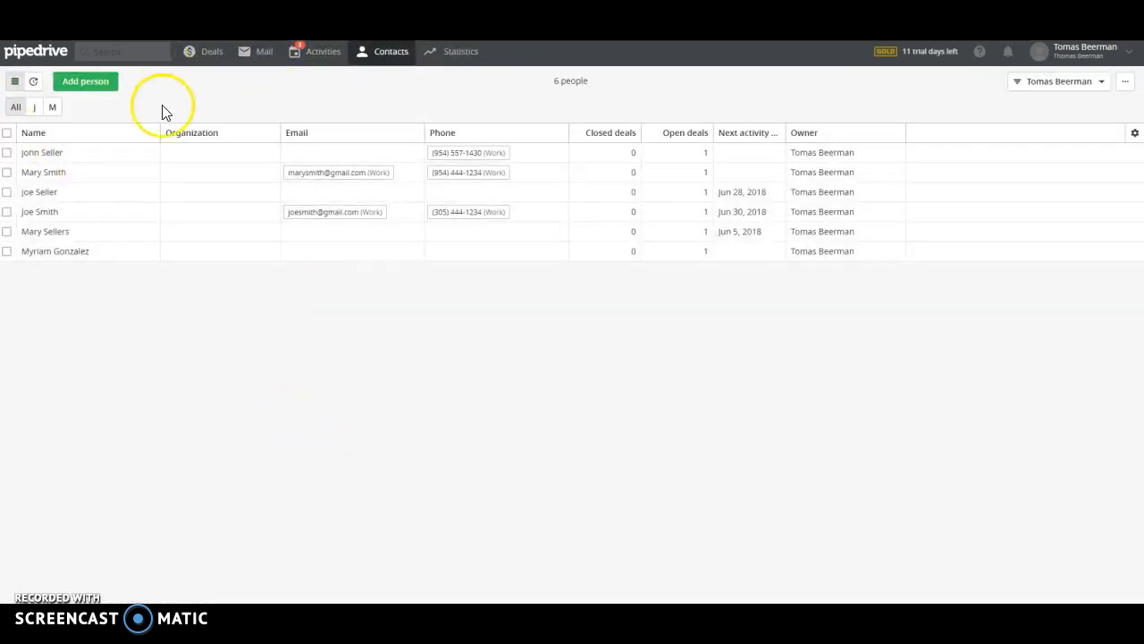
{"action": "left_click", "coordinate": [206, 54]}
{"action": "left_click", "coordinate": [312, 59]}
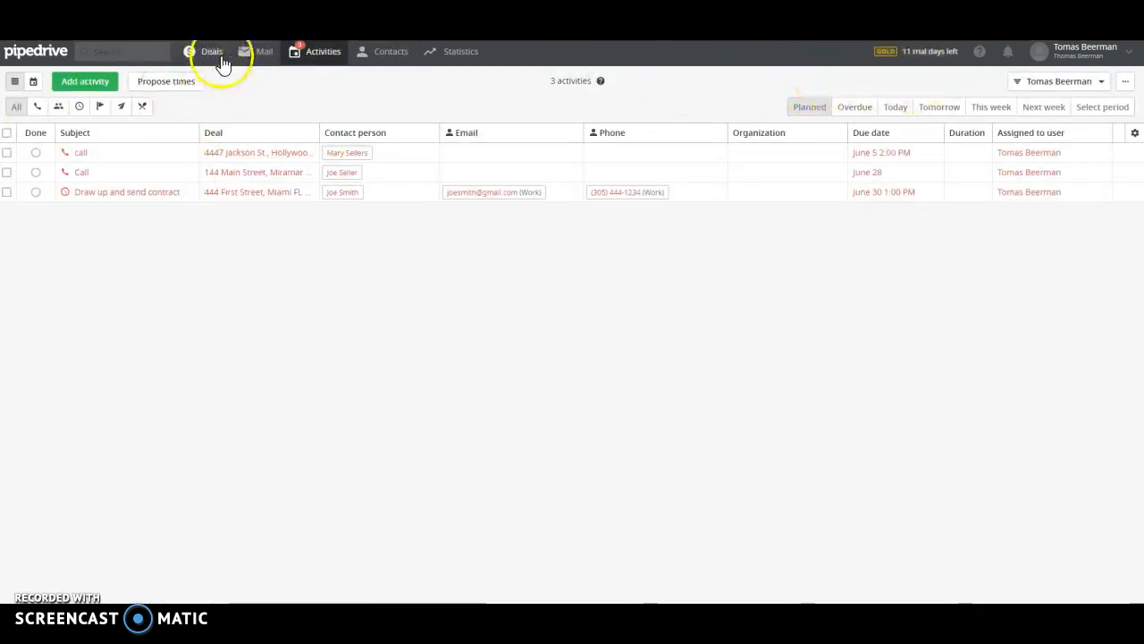
{"action": "left_click", "coordinate": [1101, 81]}
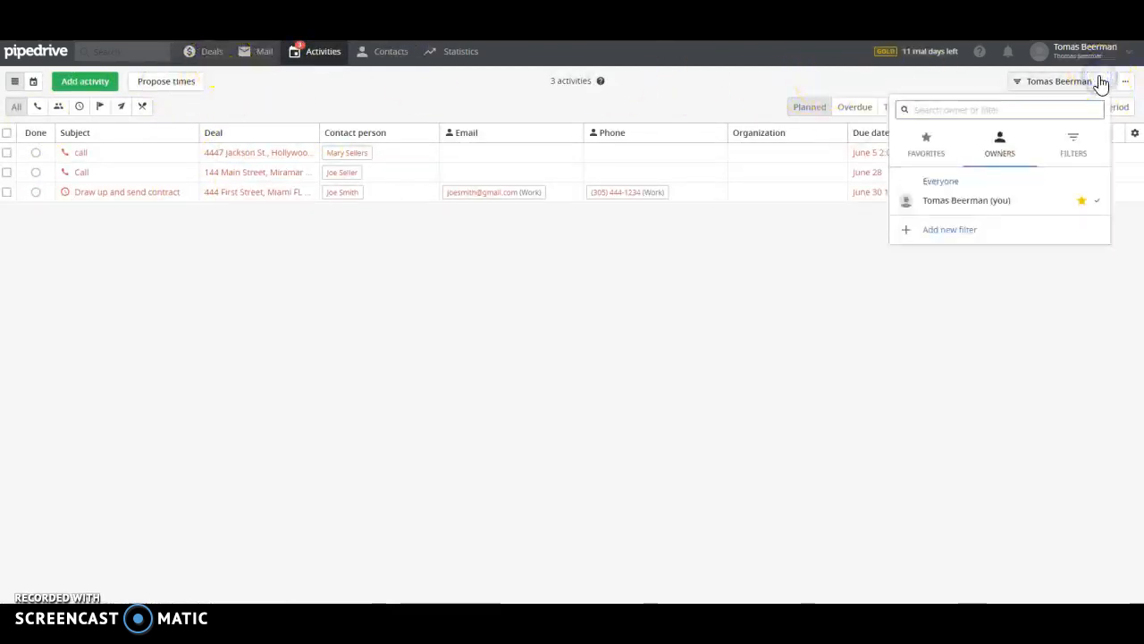
{"action": "left_click", "coordinate": [800, 94]}
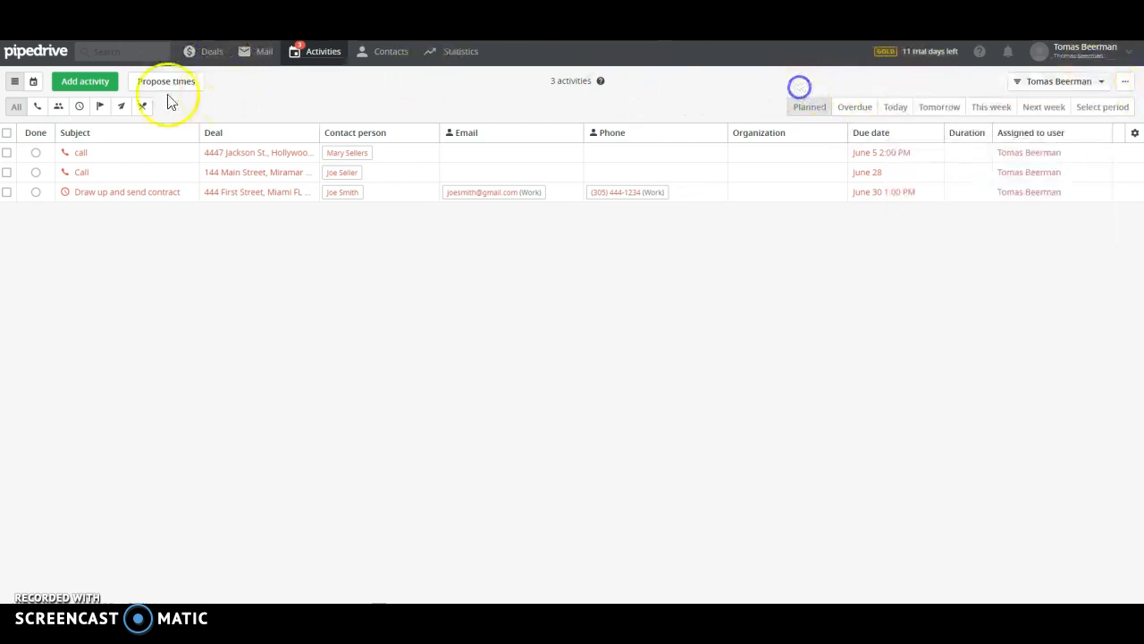
{"action": "left_click", "coordinate": [198, 55]}
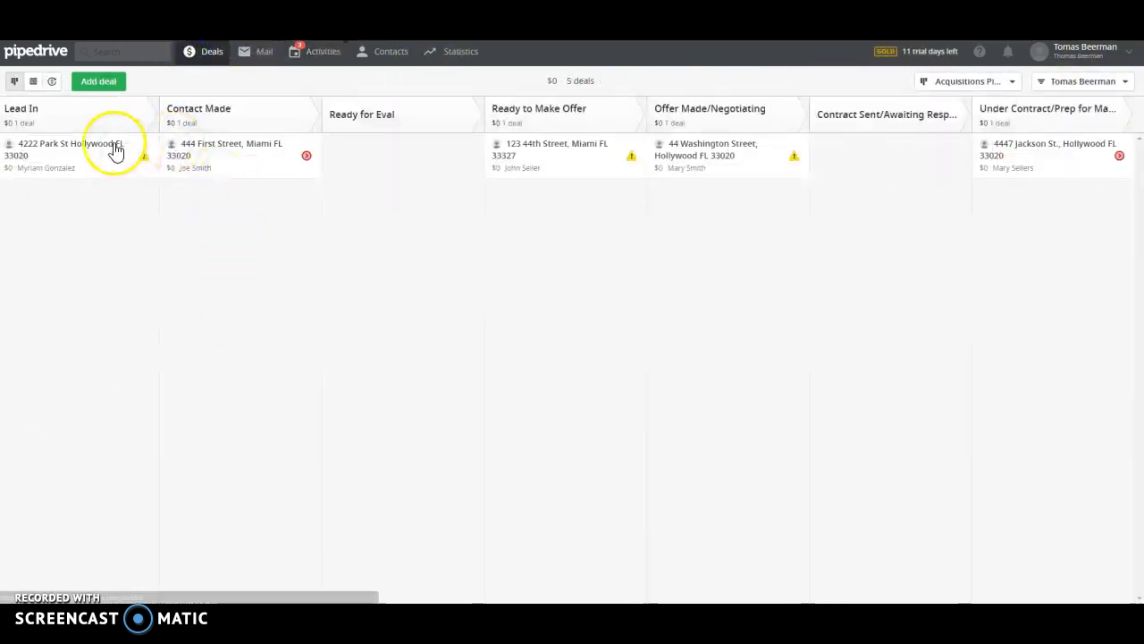
{"action": "left_click", "coordinate": [143, 156]}
{"action": "left_click", "coordinate": [245, 215]}
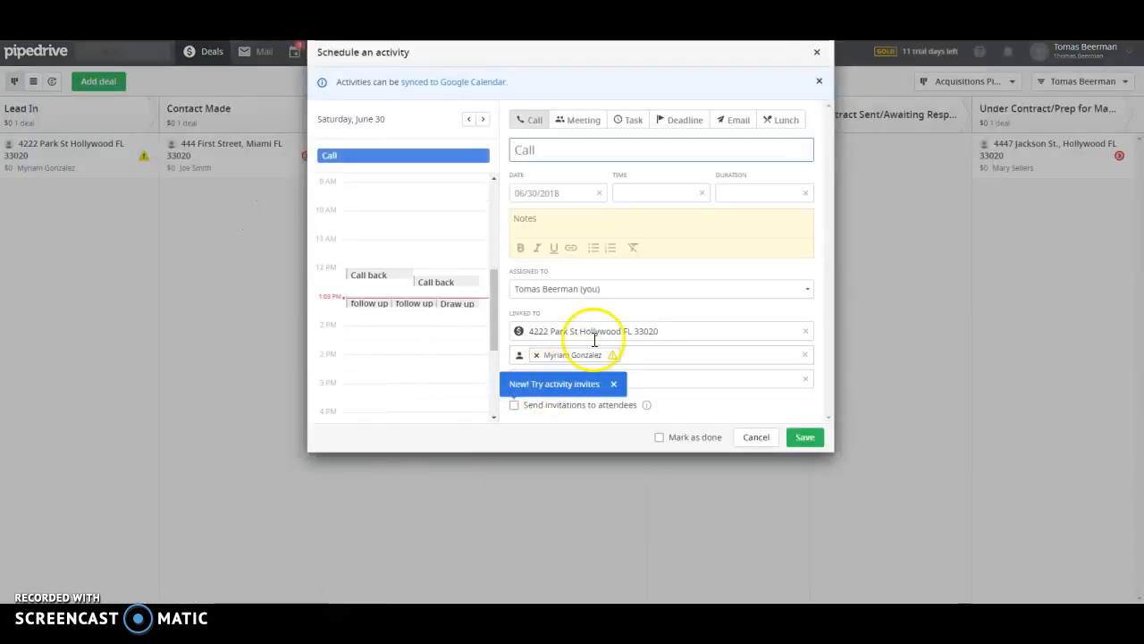
{"action": "left_click", "coordinate": [597, 286]}
{"action": "left_click", "coordinate": [600, 289]}
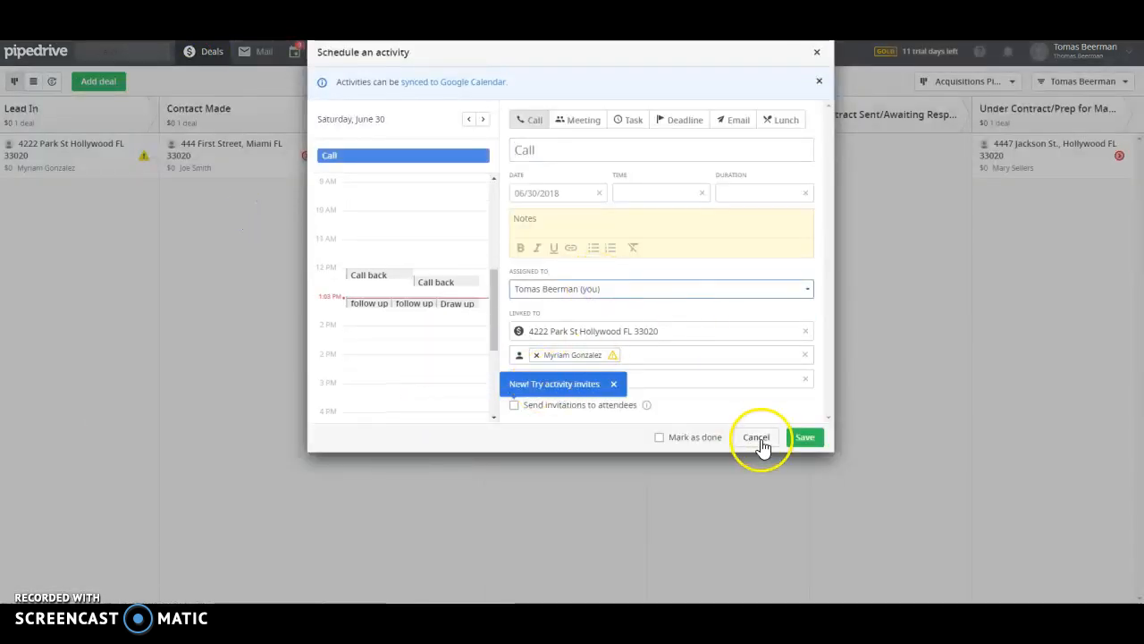
{"action": "left_click", "coordinate": [760, 443]}
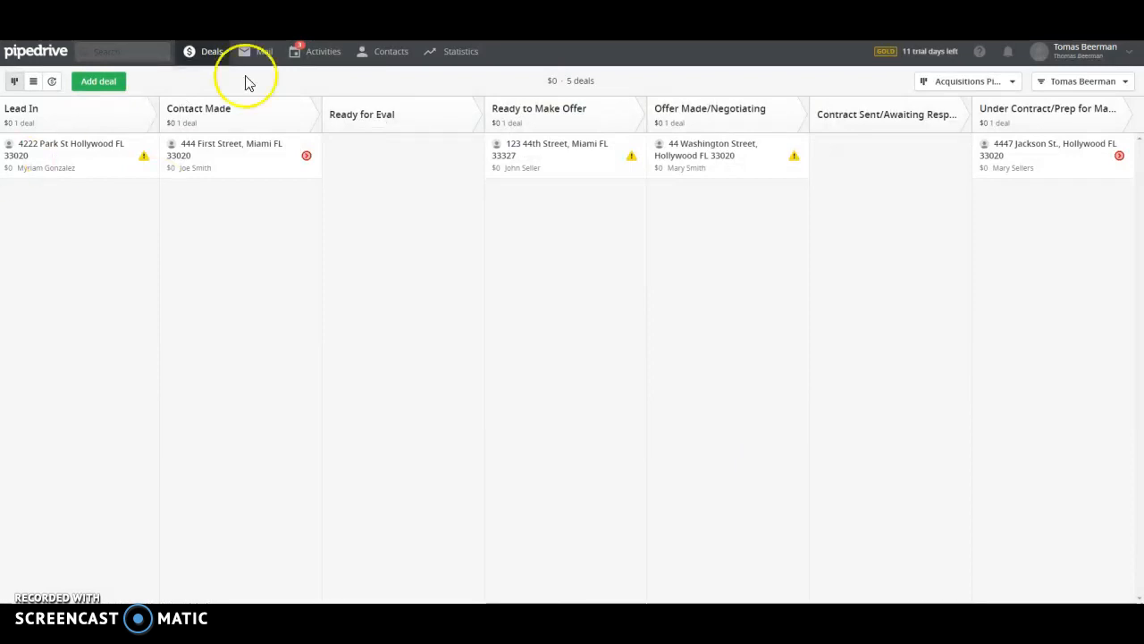
{"action": "left_click", "coordinate": [152, 51]}
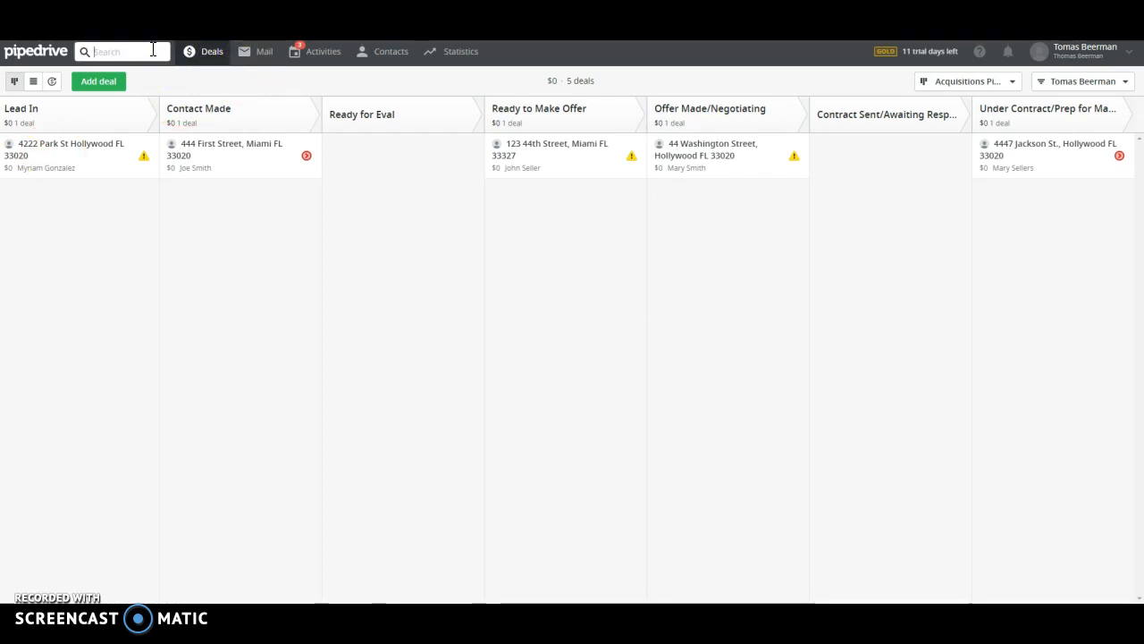
{"action": "type", "text": "123"}
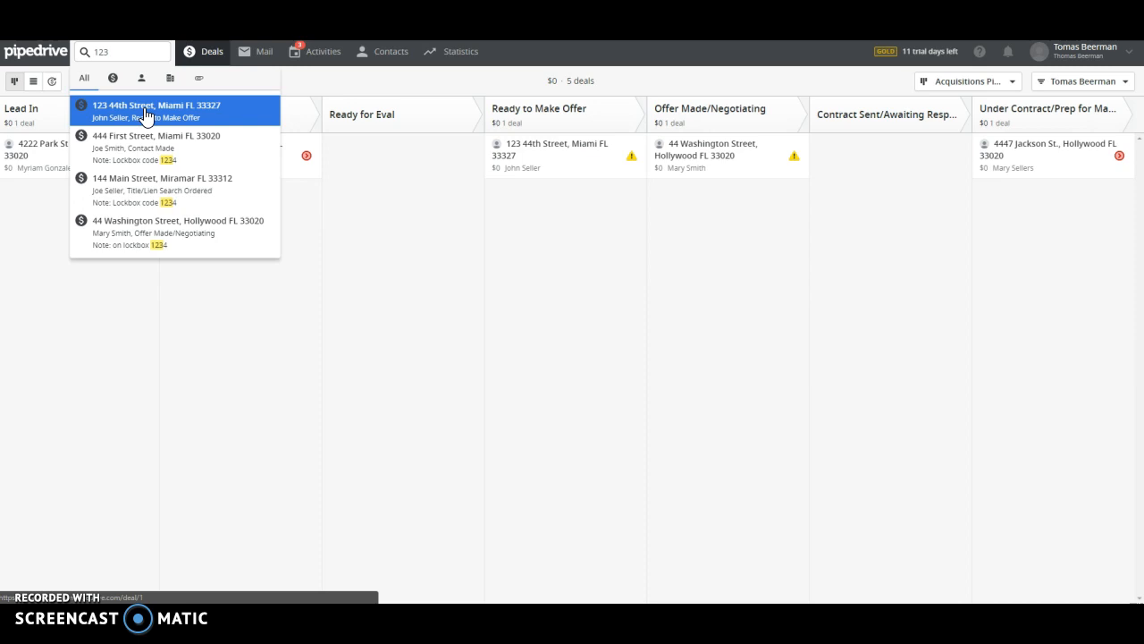
{"action": "left_click", "coordinate": [146, 115]}
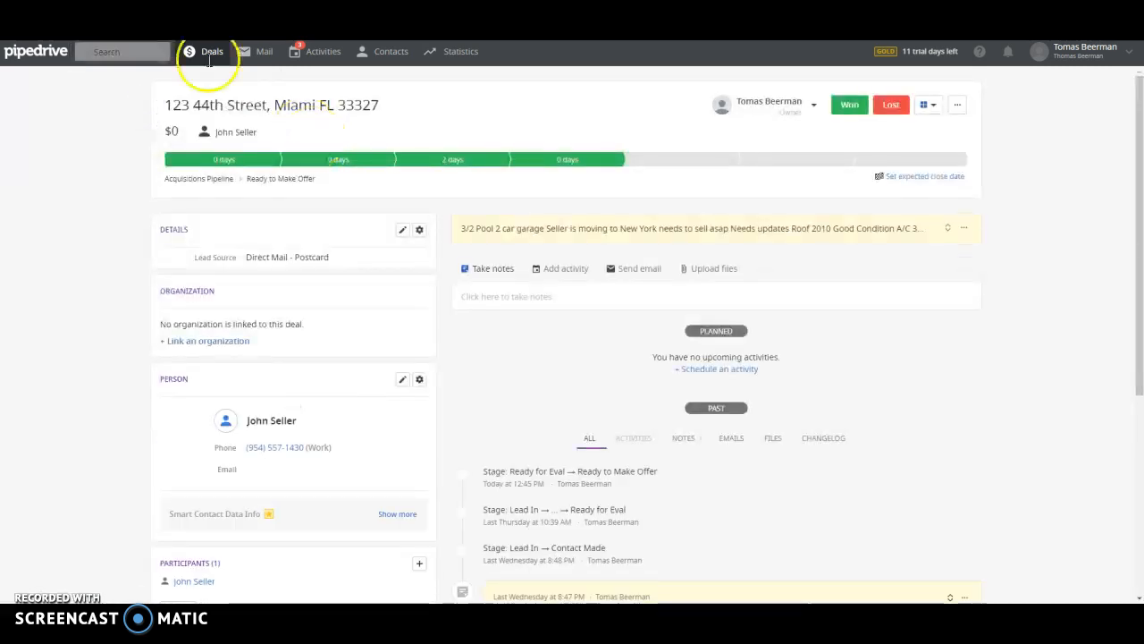
{"action": "left_click", "coordinate": [550, 298]}
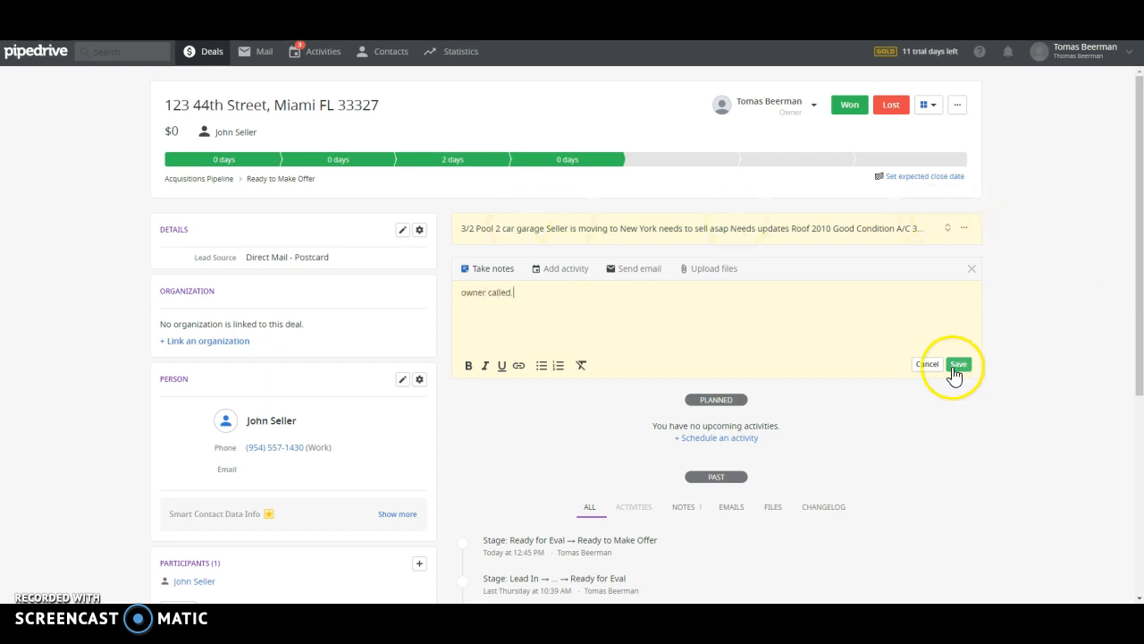
{"action": "left_click", "coordinate": [963, 365]}
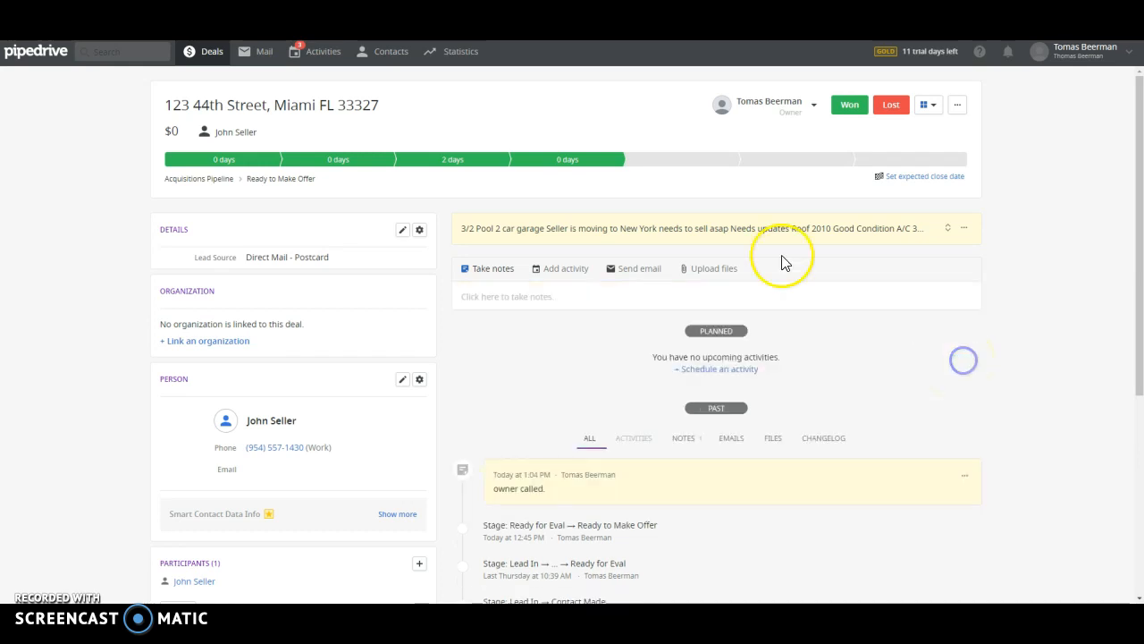